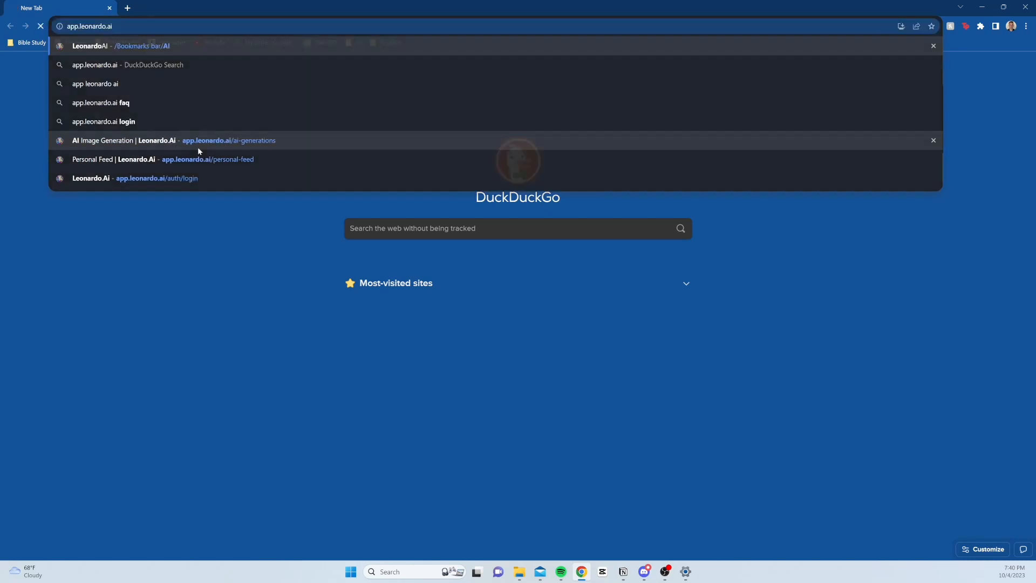
# Open app.leonardo.ai in the browser and sign in with the Google account
pyautogui.press('Return')
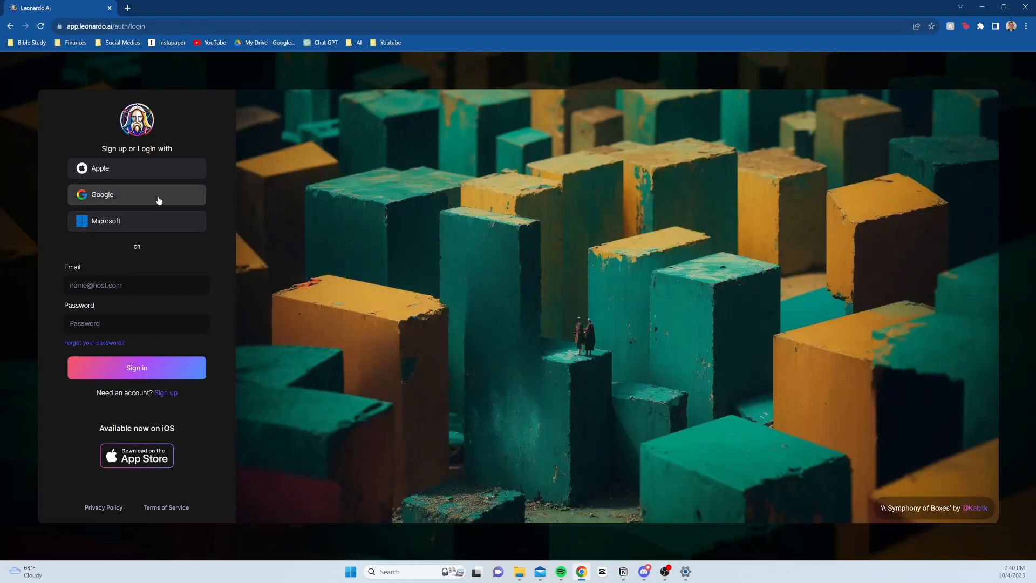
pyautogui.click(159, 199)
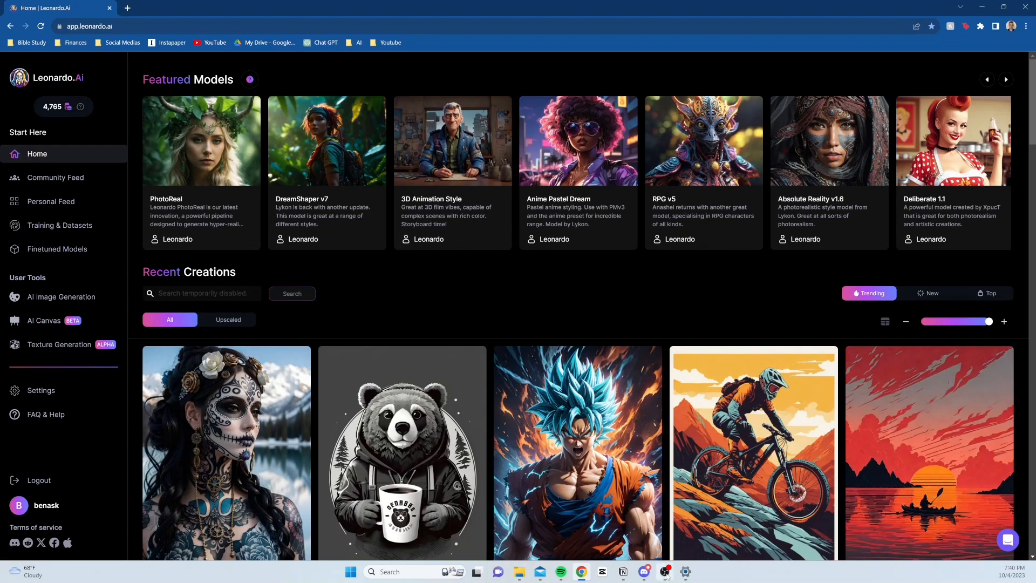
# Switch to Discord and view the welcome-room and getting-started channels of the Leonardo.Ai server
pyautogui.click(644, 571)
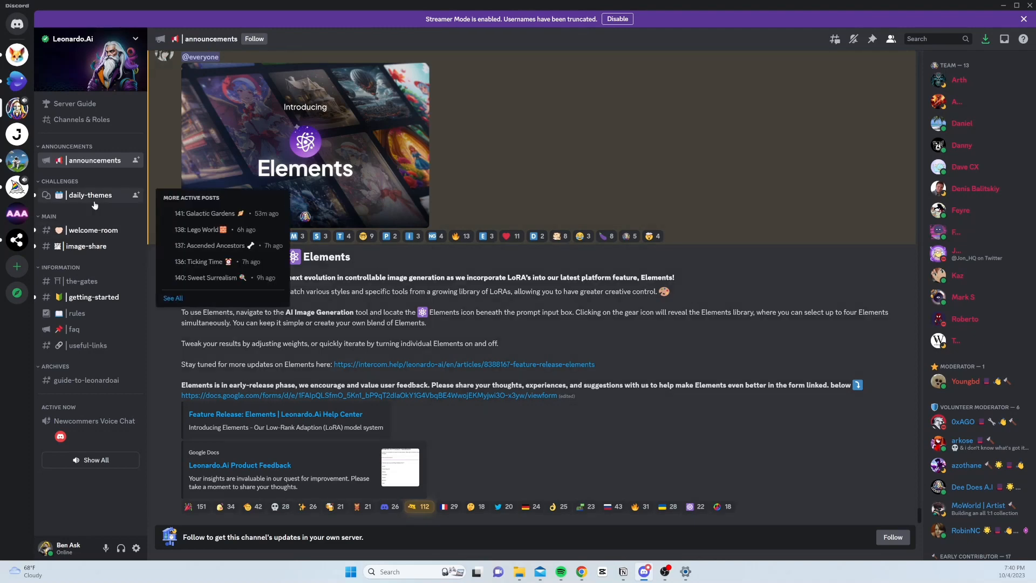
pyautogui.click(93, 235)
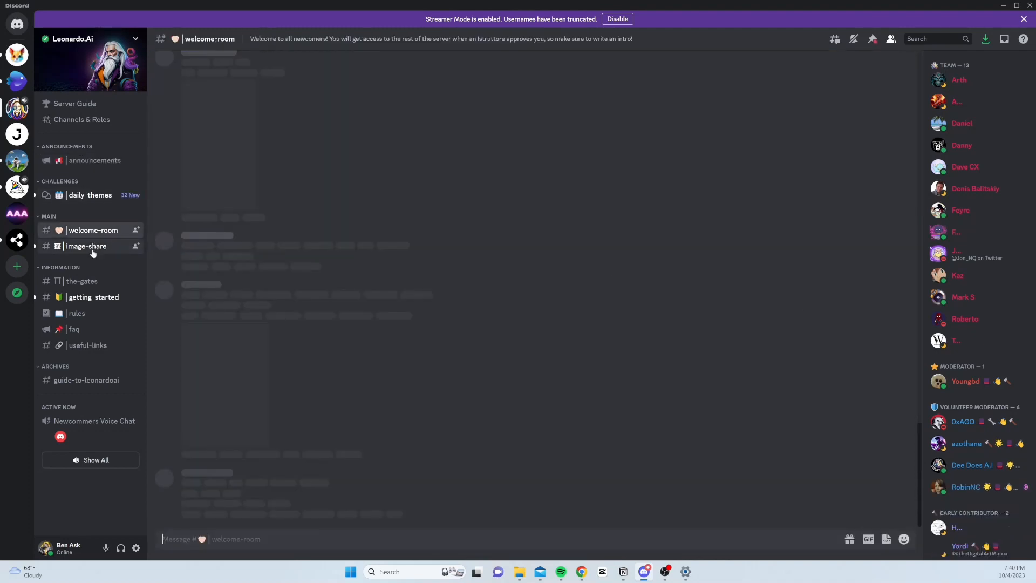
pyautogui.click(94, 296)
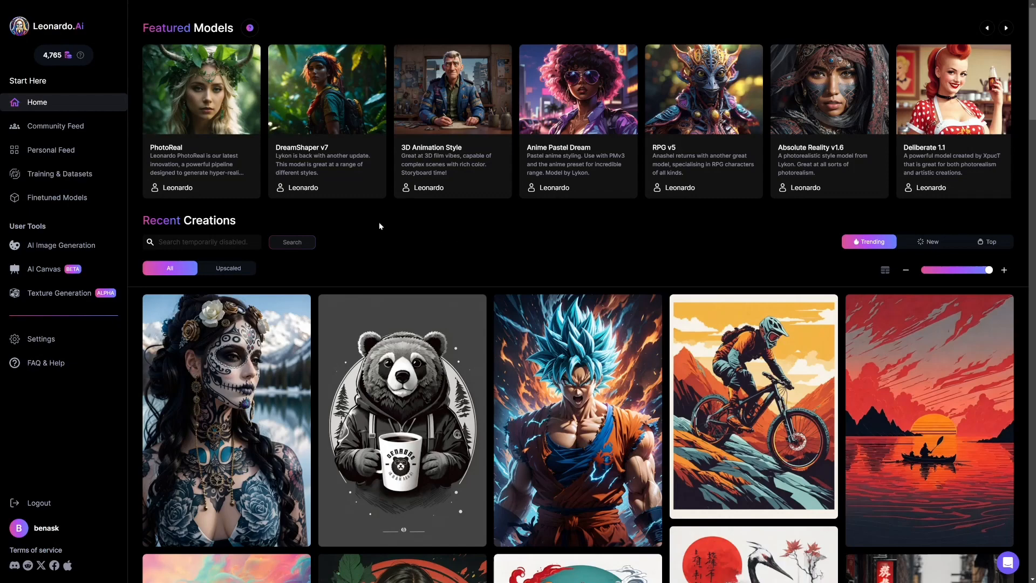
# Open the details of the blue-haired Goku illustration in Recent Creations, copy its prompt and close the details
pyautogui.moveTo(524, 398)
pyautogui.moveTo(776, 400)
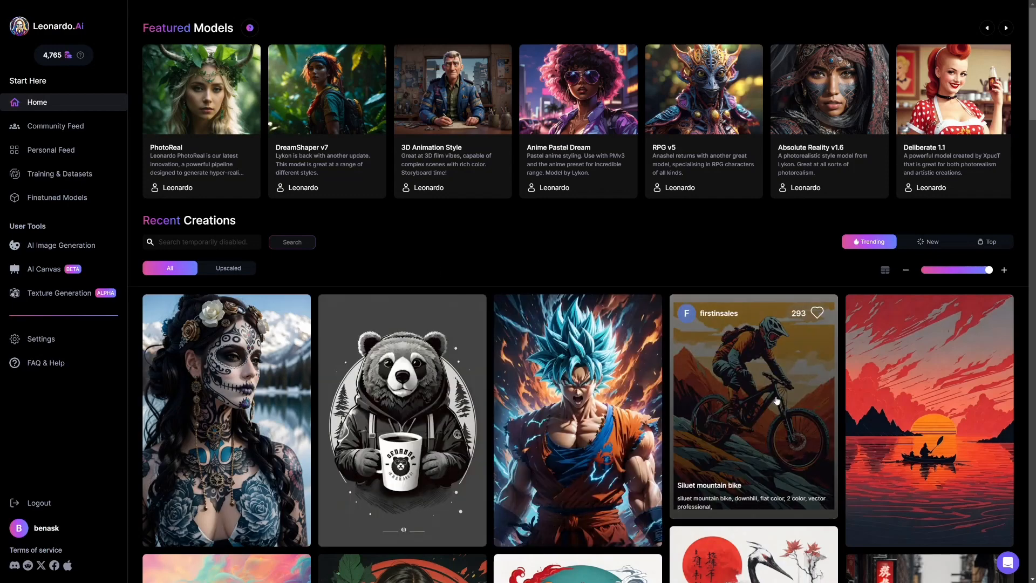
pyautogui.click(567, 404)
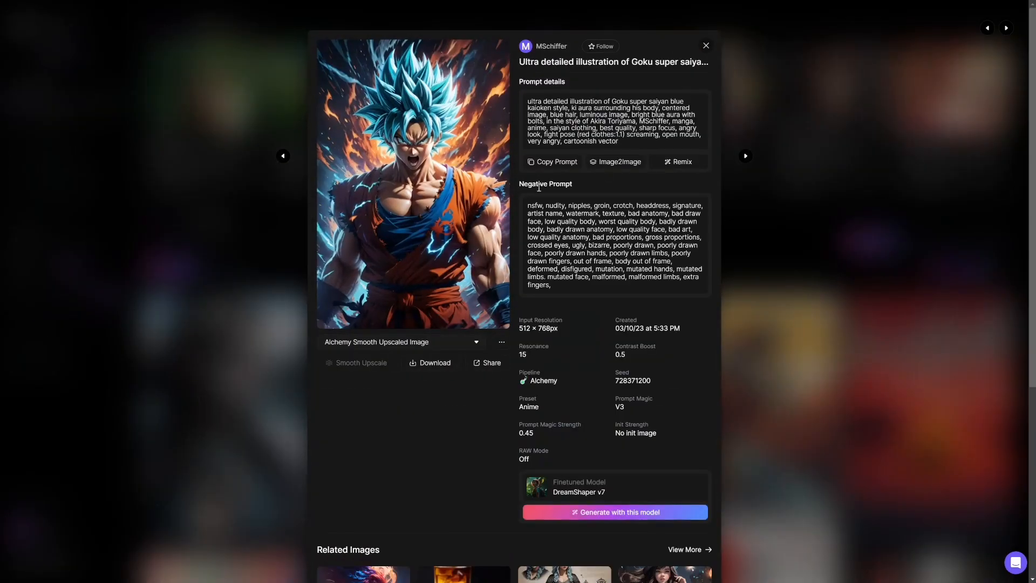
pyautogui.click(554, 163)
pyautogui.click(705, 47)
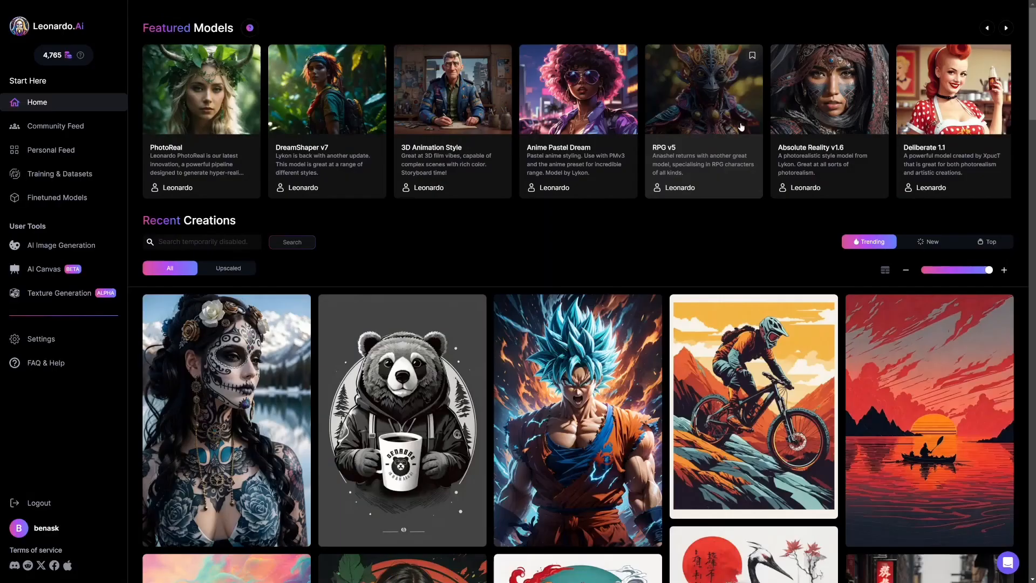
# Sort the Recent Creations by New and then by Top
pyautogui.click(933, 243)
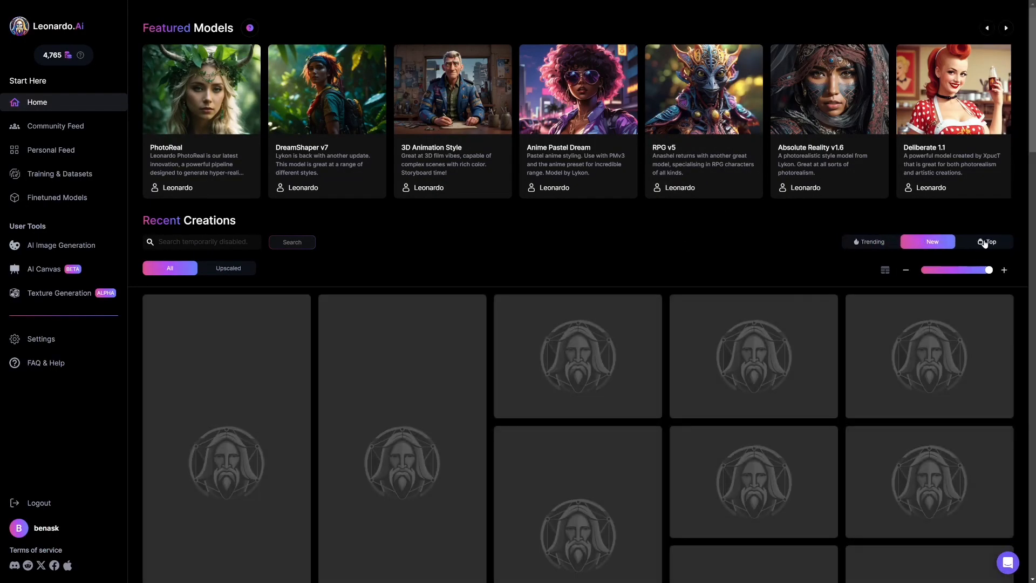
pyautogui.click(984, 243)
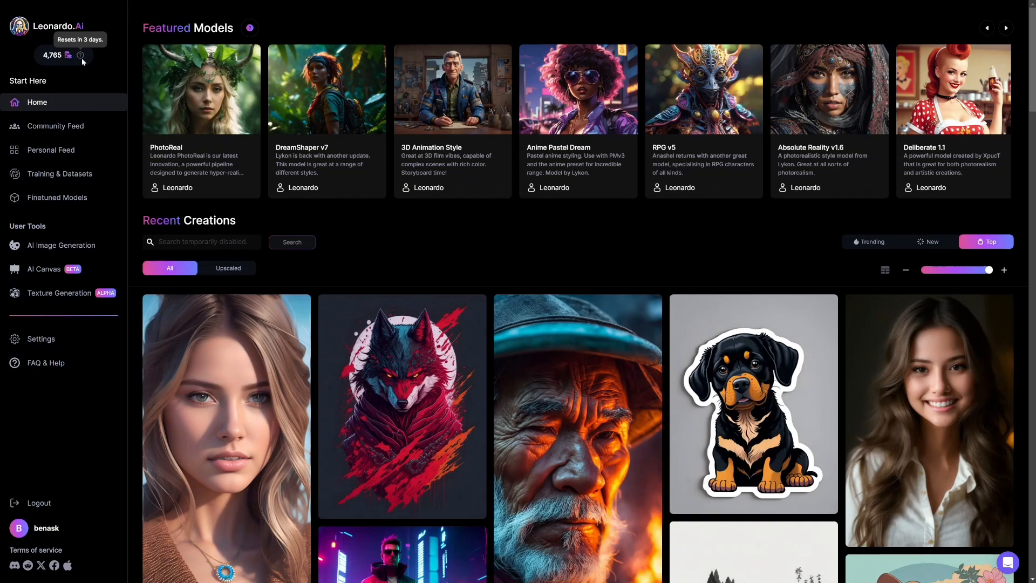
# Browse the Community Feed, filtering it to Upscaled images and back to All
pyautogui.click(51, 126)
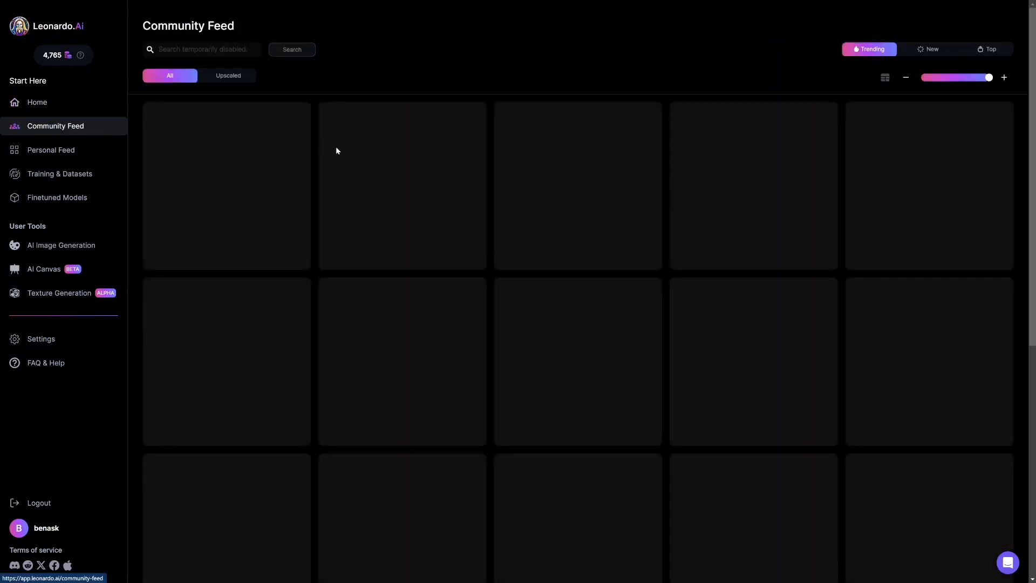
pyautogui.scroll(-3, 534, 126)
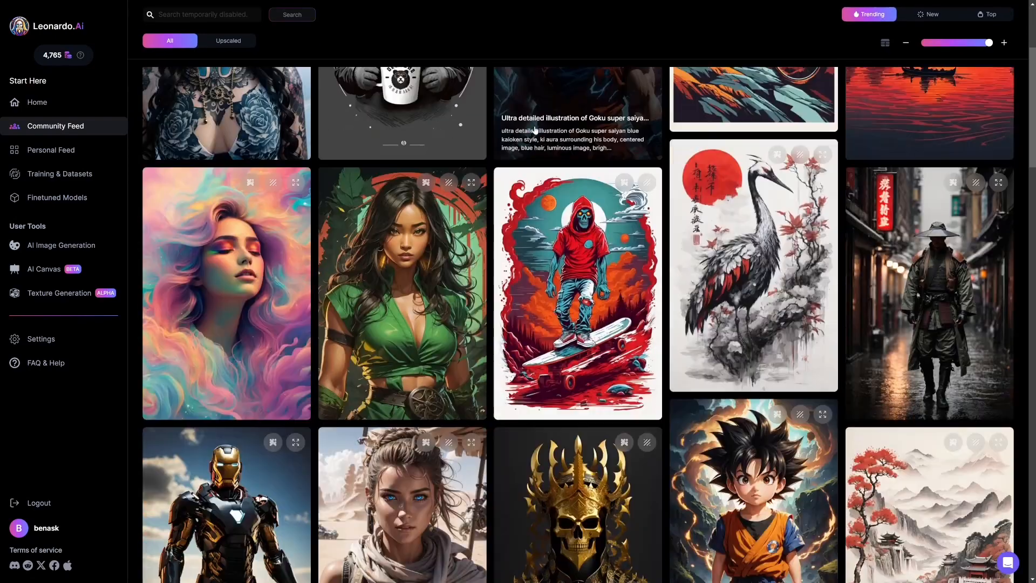
pyautogui.scroll(3, 536, 129)
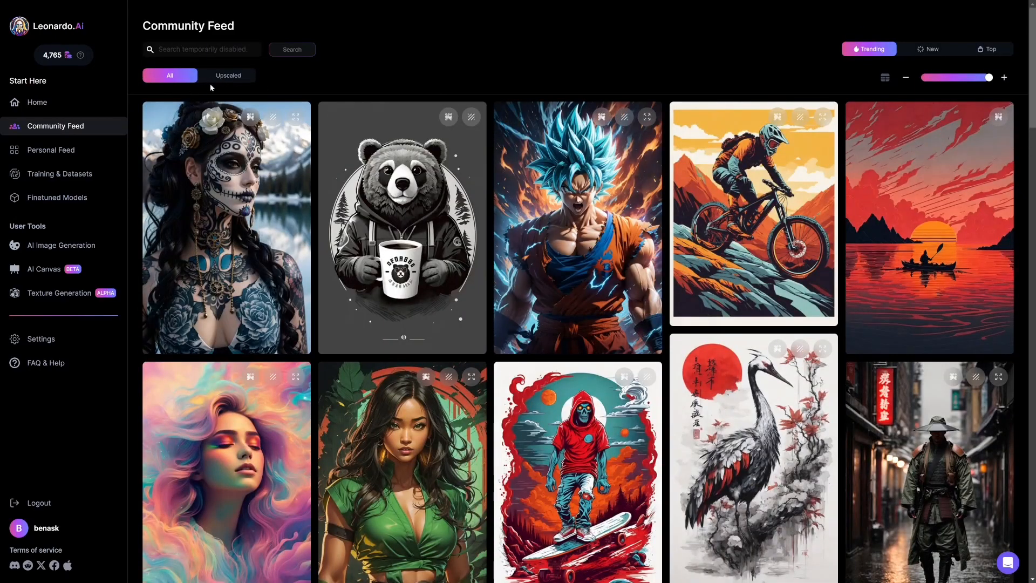
pyautogui.click(233, 80)
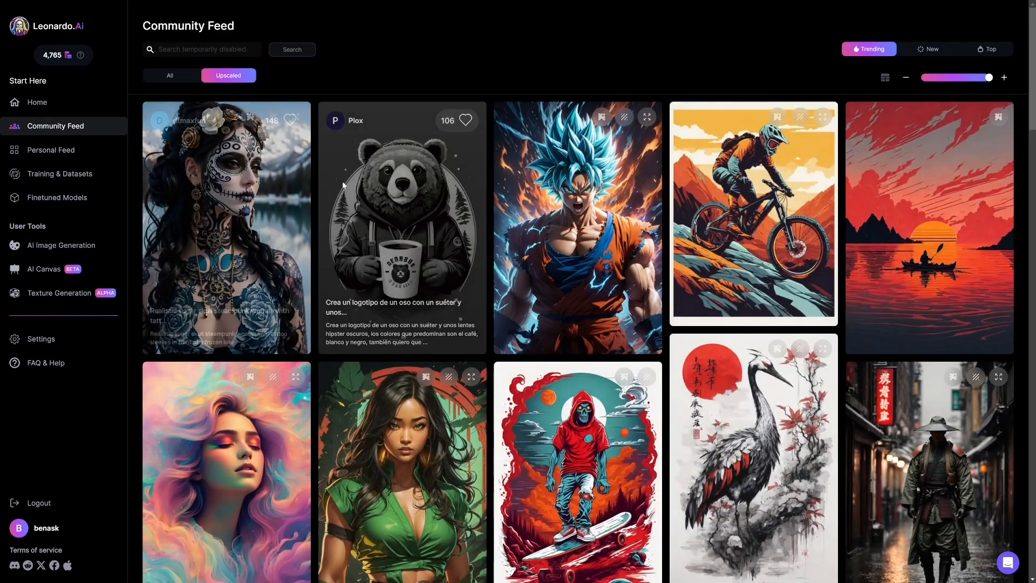
pyautogui.click(164, 77)
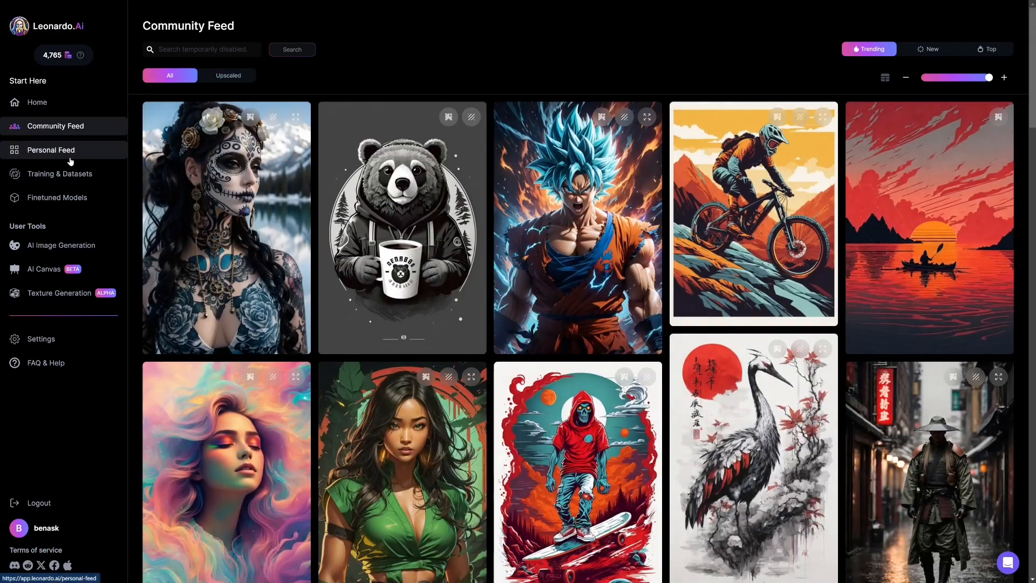
# View the Personal Feed and the Training & Datasets page
pyautogui.click(69, 157)
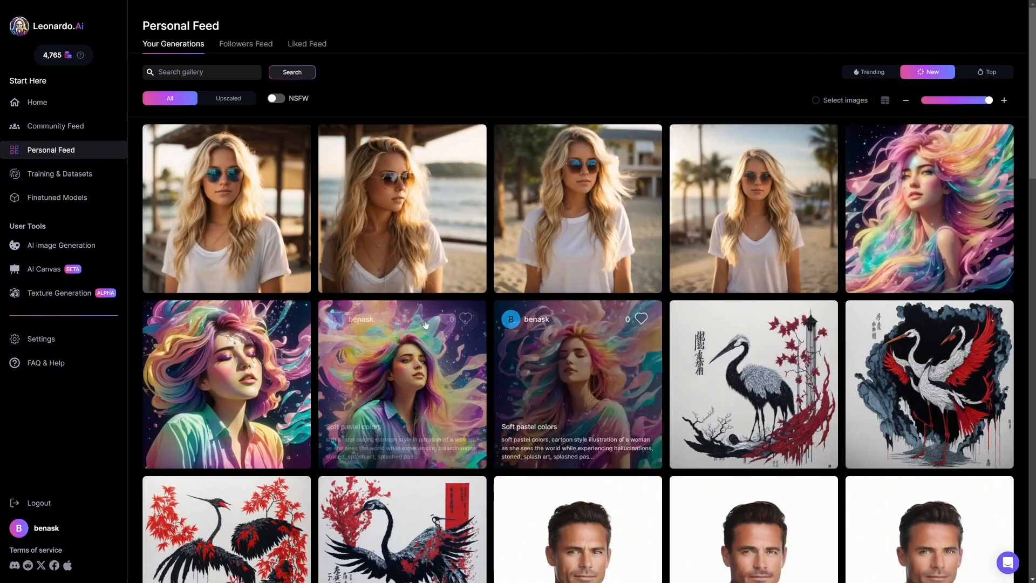
pyautogui.click(59, 173)
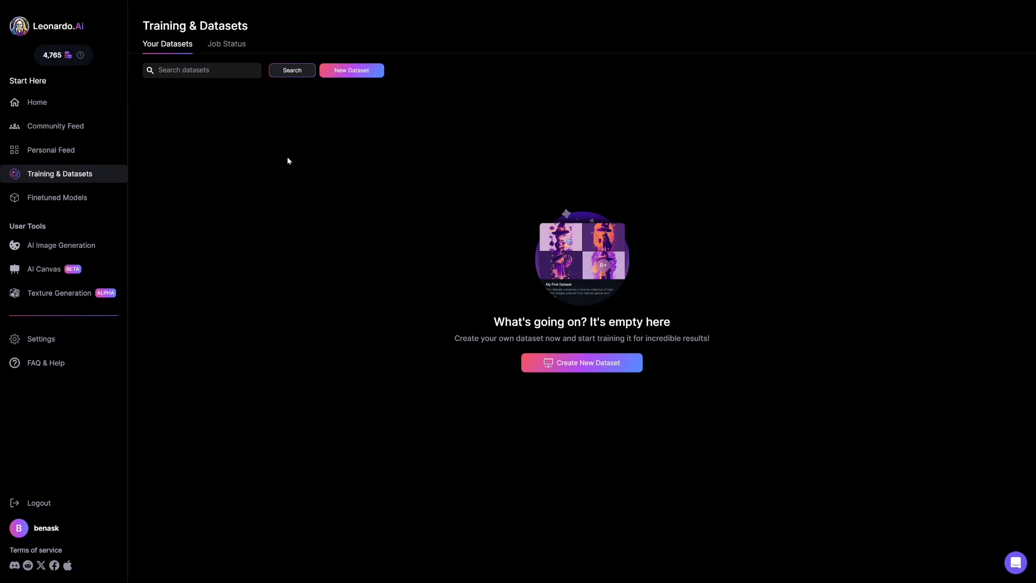
# Browse the platform models on the Finetuned Models page
pyautogui.click(76, 201)
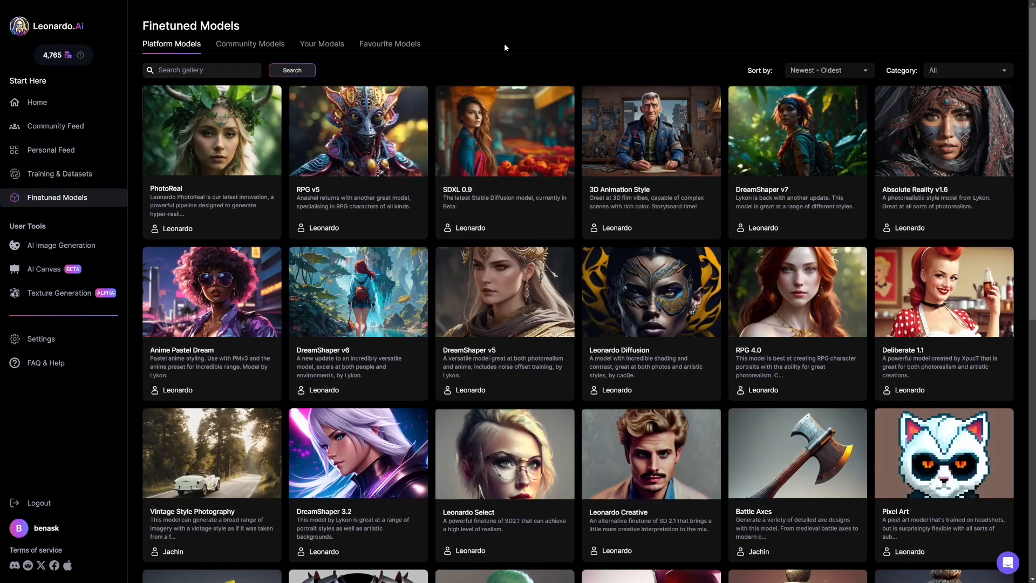
pyautogui.scroll(-8, 486, 134)
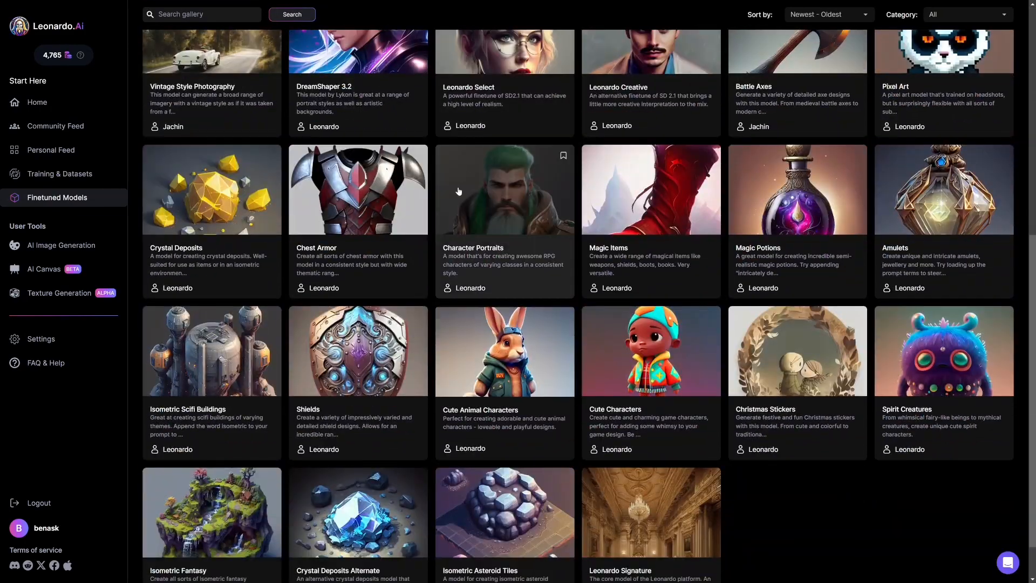
pyautogui.scroll(4, 459, 191)
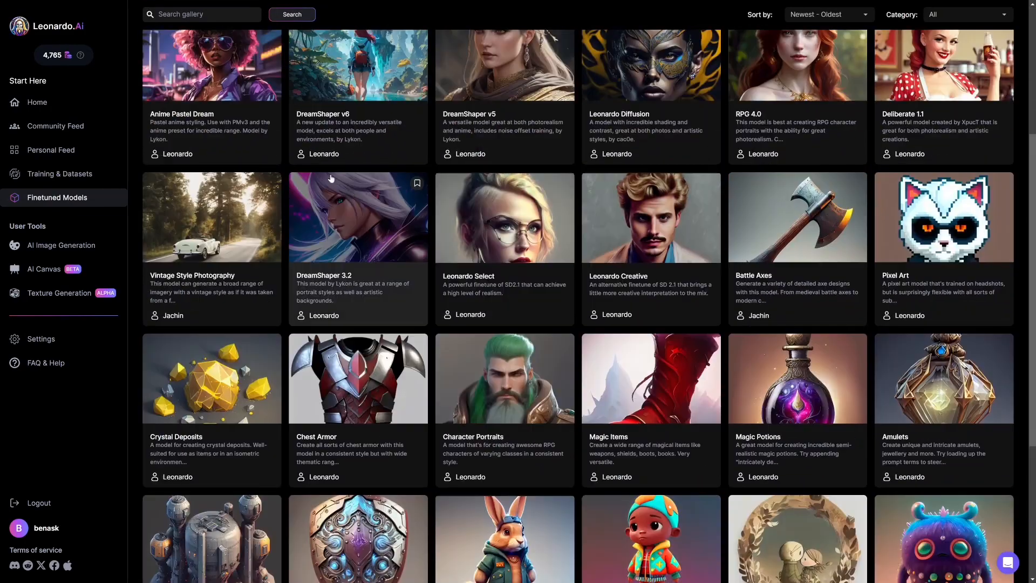
# Open AI Image Generation and reveal the three hidden NSFW-flagged images in the most recent generation
pyautogui.click(58, 248)
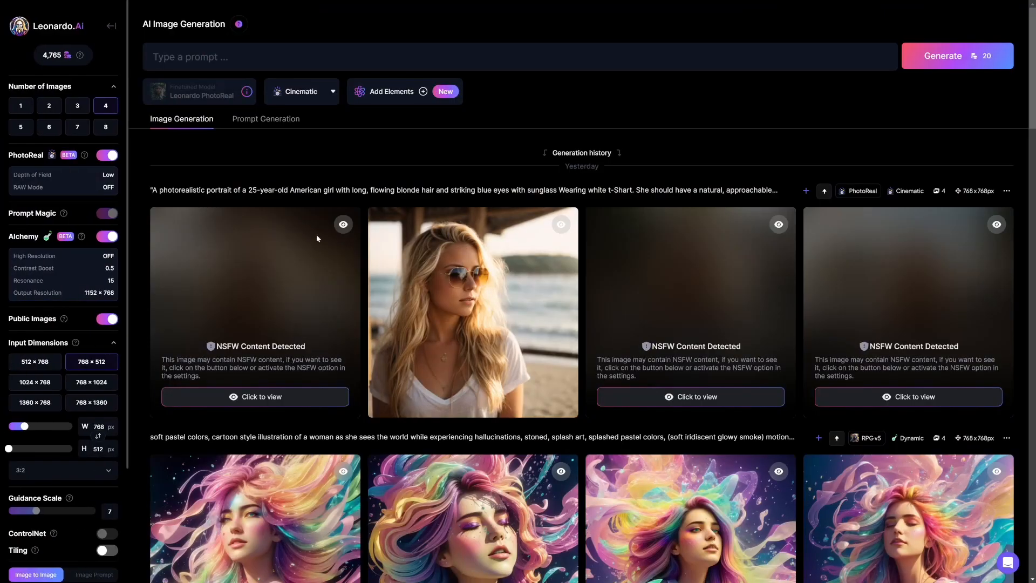
pyautogui.click(289, 403)
pyautogui.click(691, 396)
pyautogui.click(908, 396)
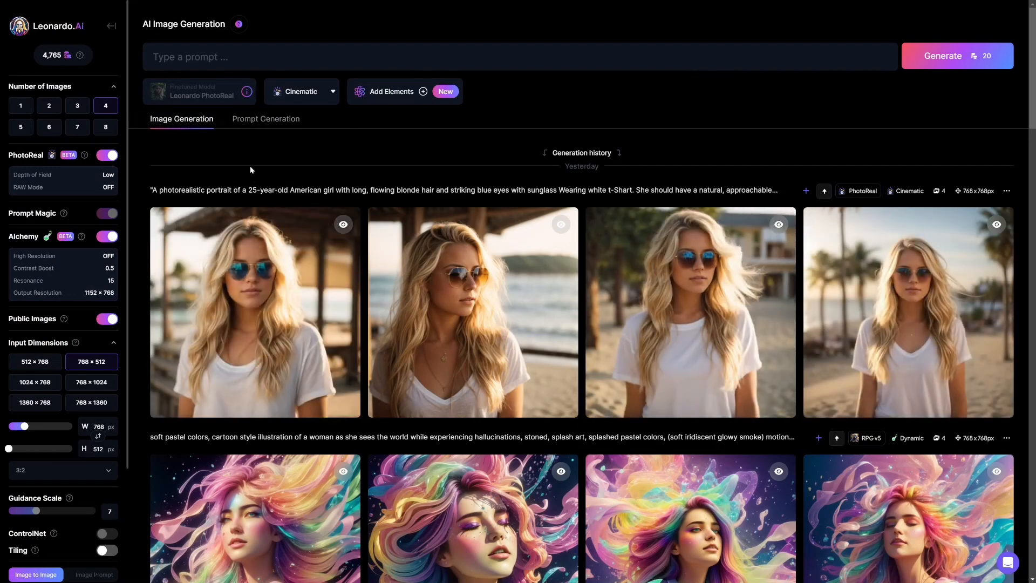
# Turn off PhotoReal for the image generation
pyautogui.click(203, 55)
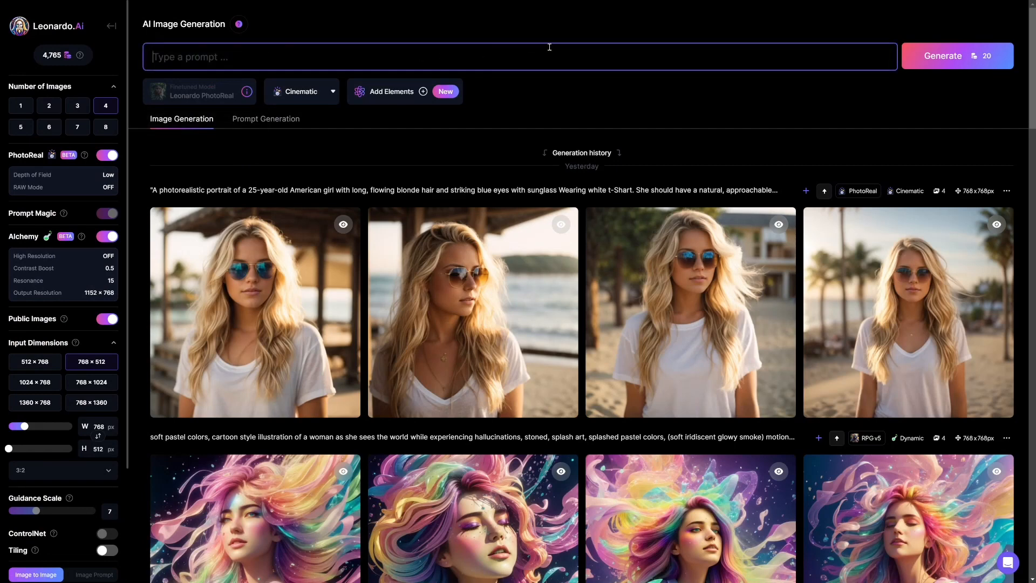
pyautogui.click(114, 157)
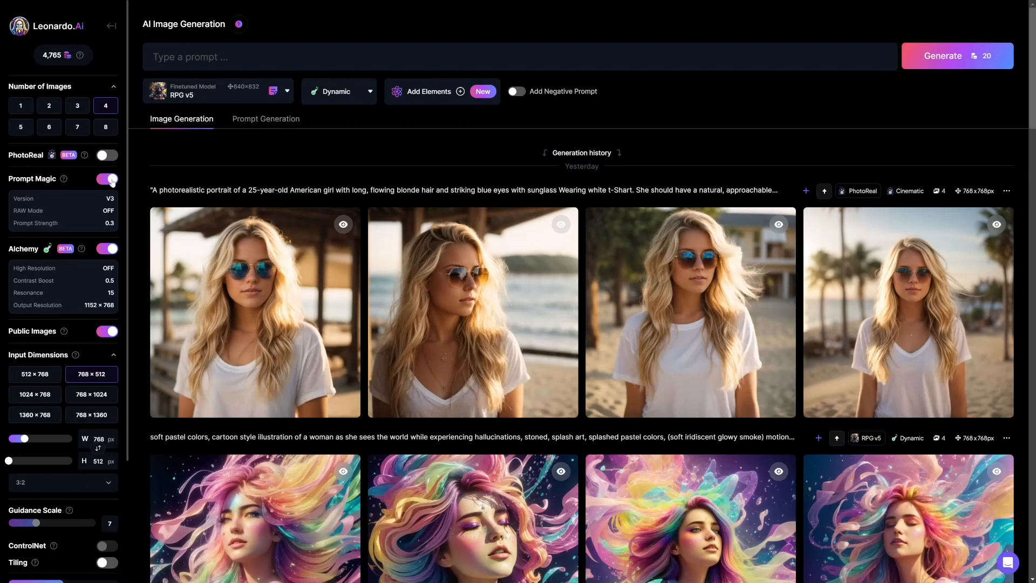
# Disable Prompt Magic and Alchemy, enable them again, and toggle Prompt Magic off and back on
pyautogui.click(112, 180)
pyautogui.click(107, 202)
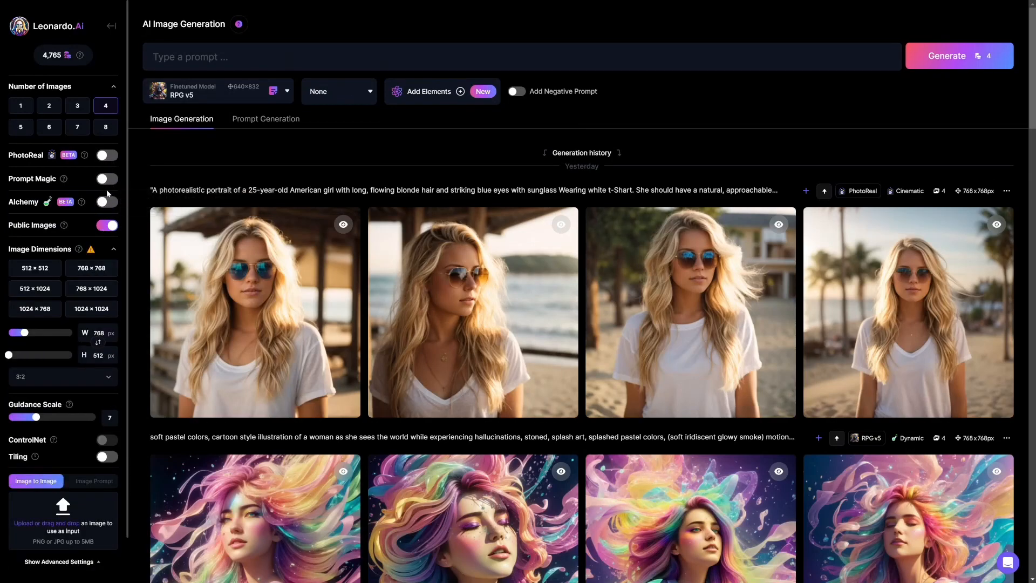
pyautogui.click(105, 183)
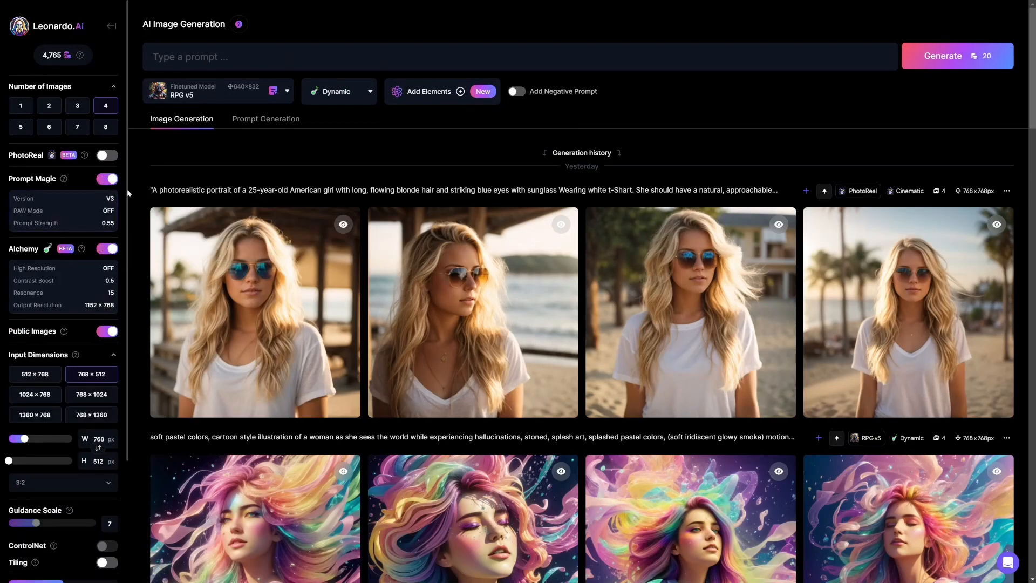
pyautogui.click(111, 181)
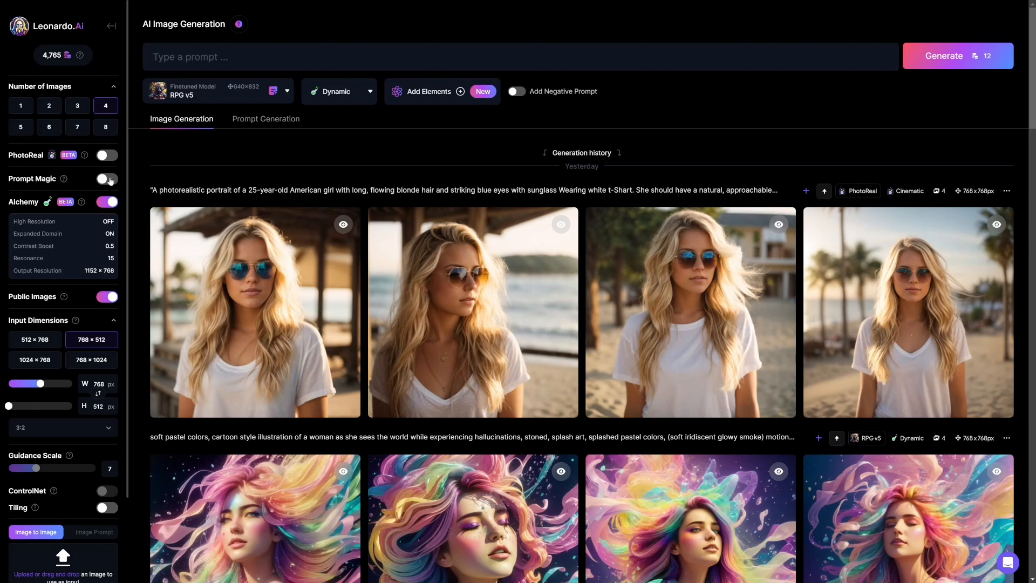
pyautogui.click(110, 180)
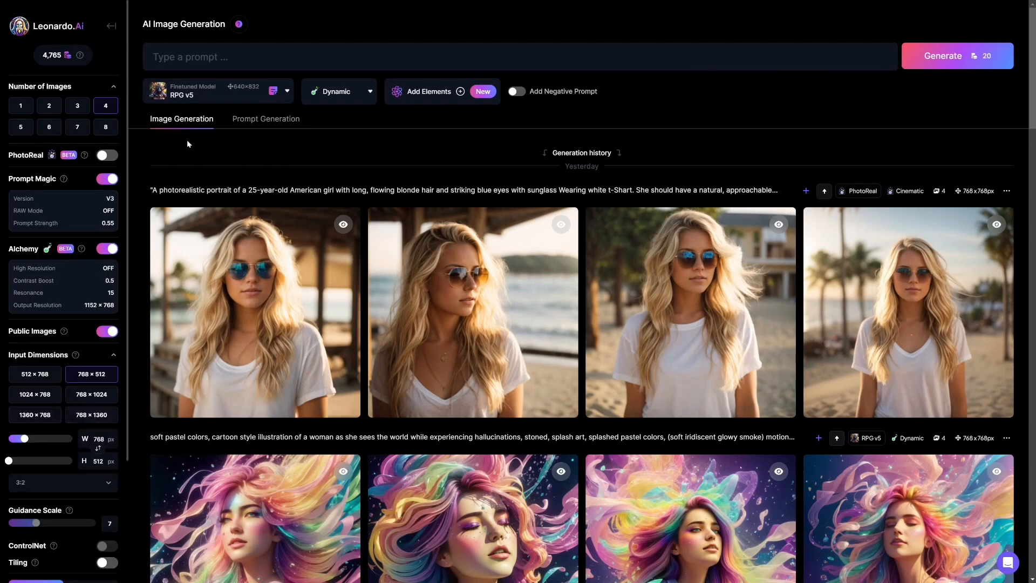
# Try 2, 1 and 4 as the number of images, and settle on 8
pyautogui.click(49, 107)
pyautogui.click(22, 109)
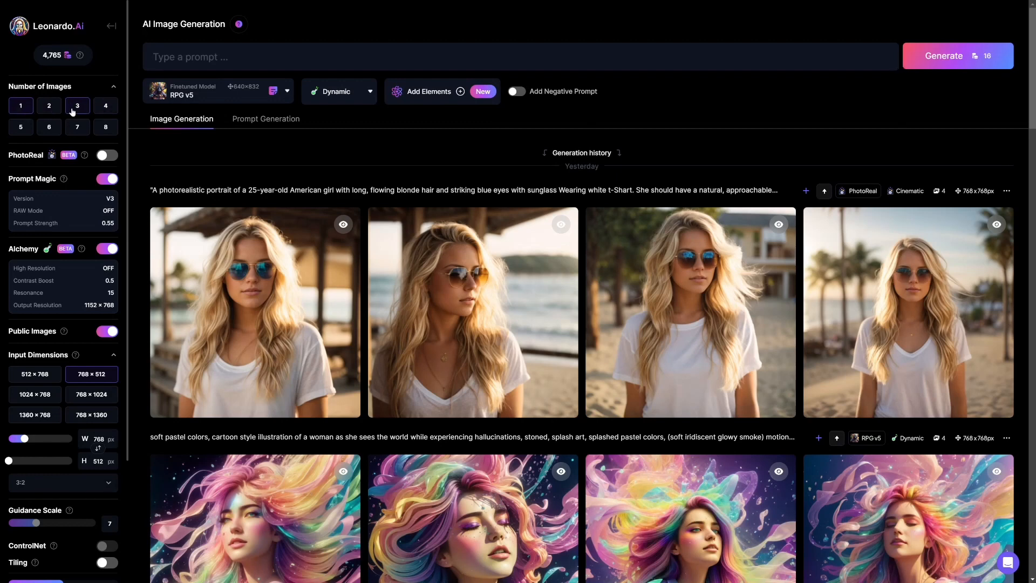
pyautogui.click(106, 110)
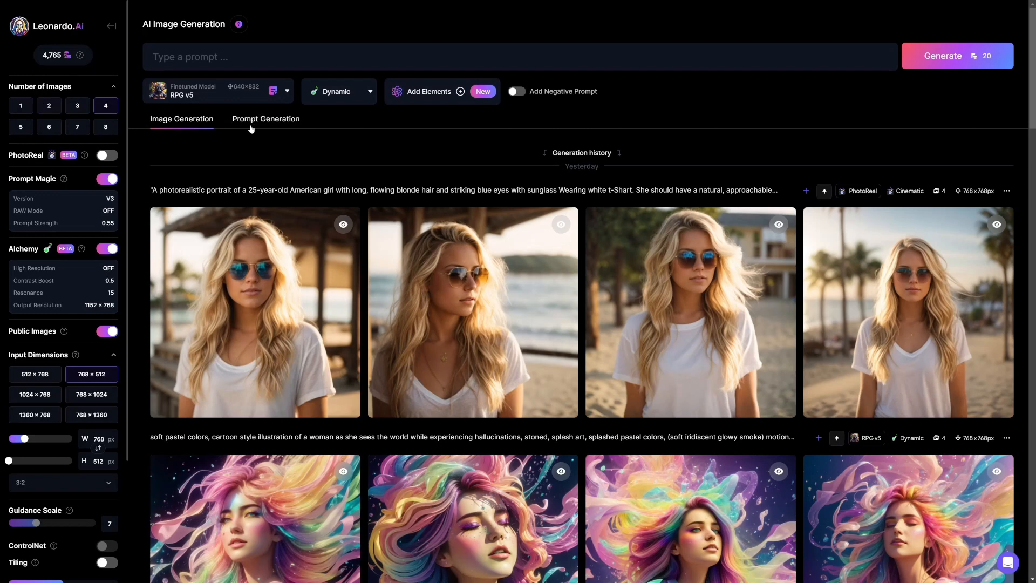
pyautogui.click(107, 127)
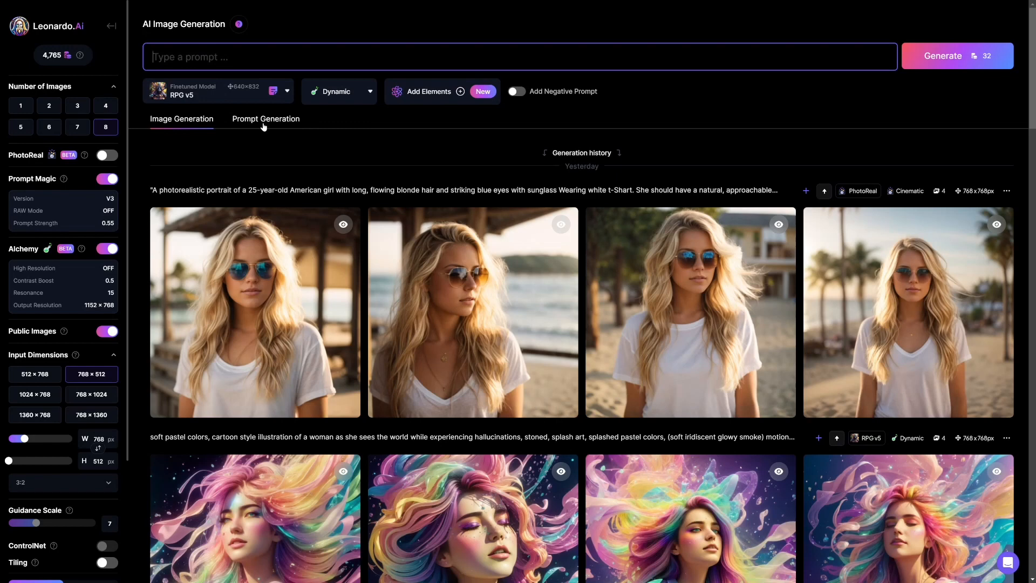
# Generate images from the prompt "monkey on the moon in an astronaut suit"
pyautogui.write('monkey on the moon in a ')
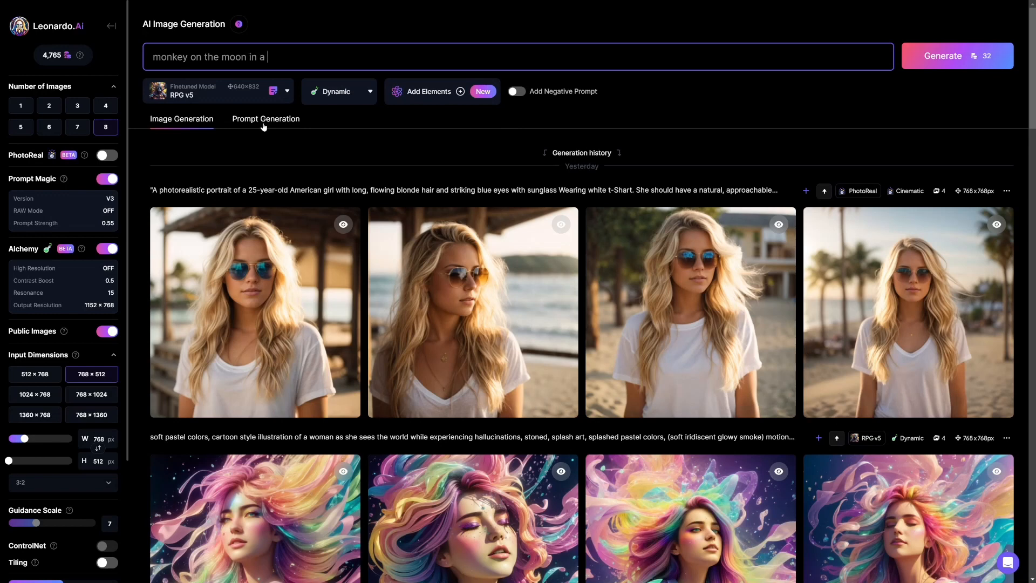
pyautogui.write('n astronau')
pyautogui.write('t so')
pyautogui.write('uit')
pyautogui.press('Return')
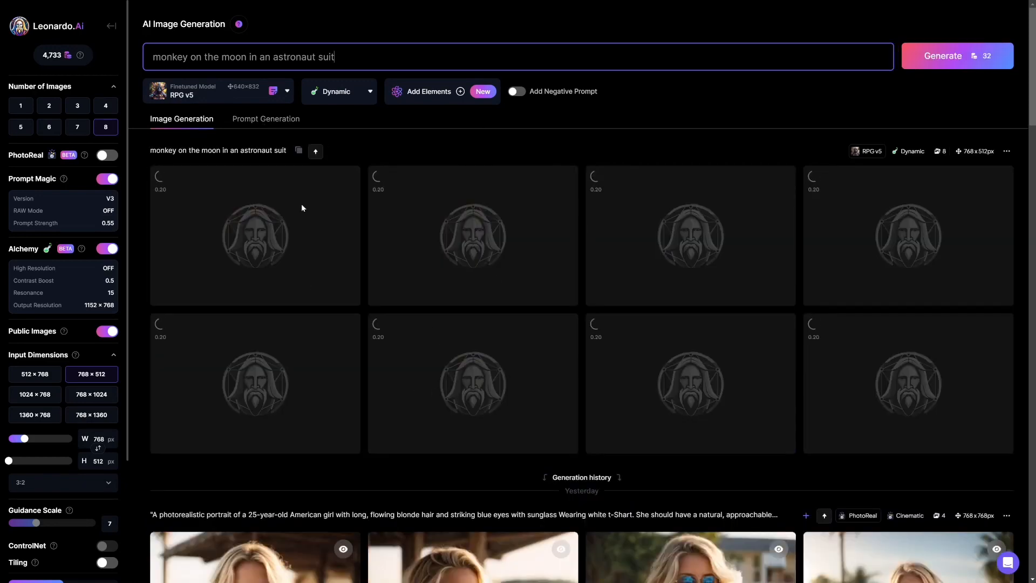
# Reduce the number of images to 4 and then to 1
pyautogui.click(105, 105)
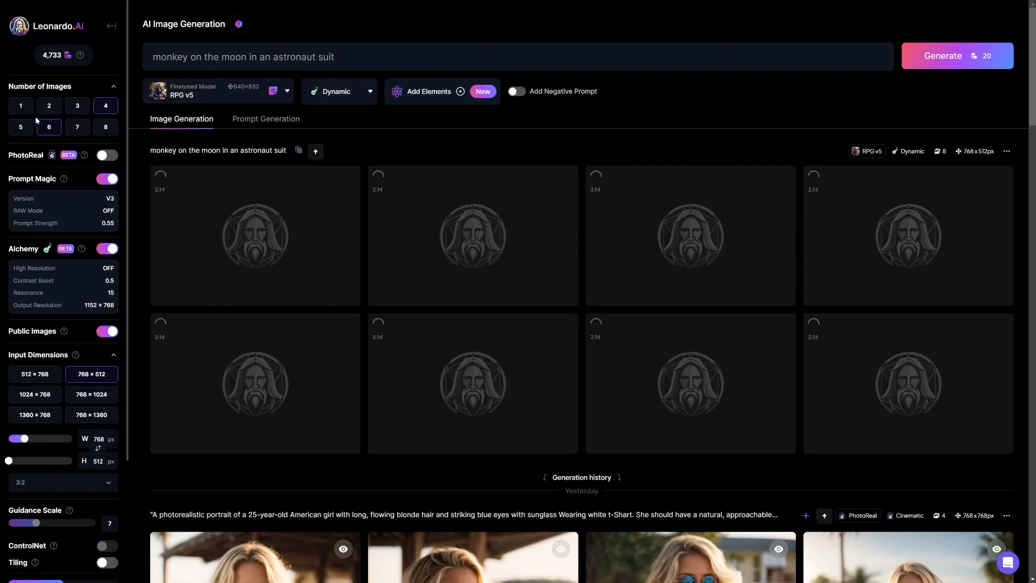
pyautogui.click(20, 106)
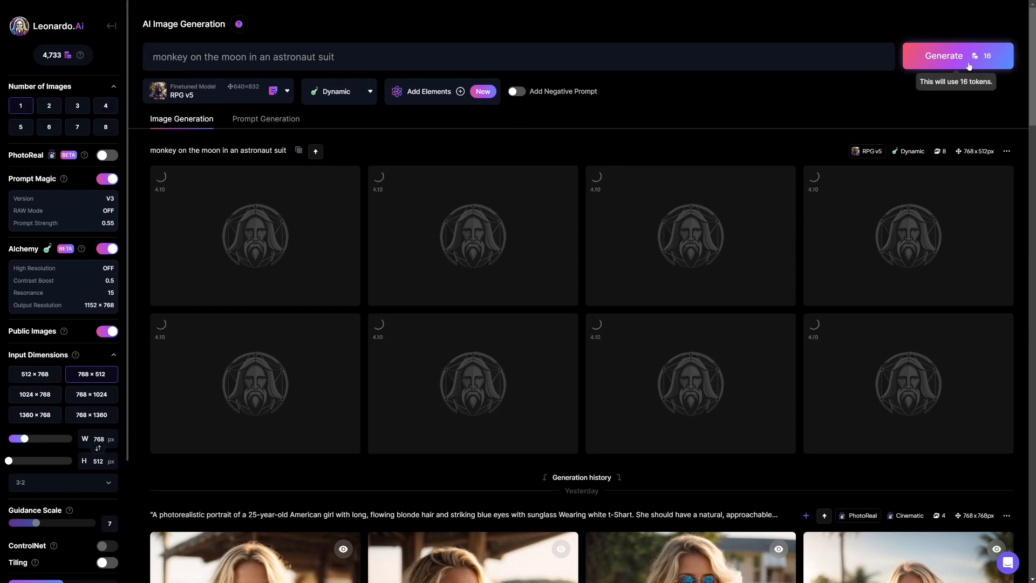
# Generate a single image from the prompt "monkey on the moon in an astronaut suit"
pyautogui.click(969, 65)
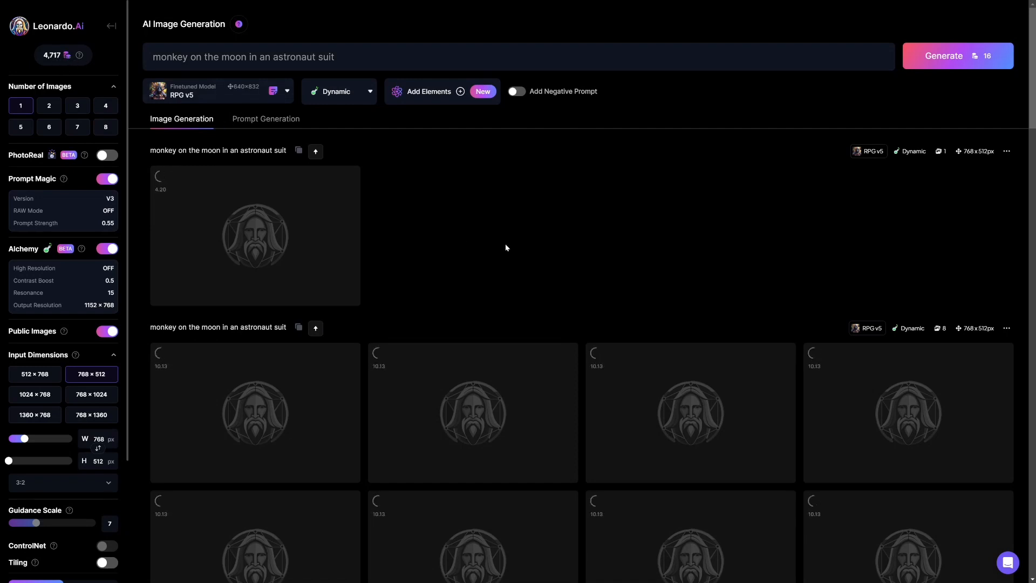
pyautogui.scroll(-1, 516, 248)
pyautogui.scroll(-2, 516, 247)
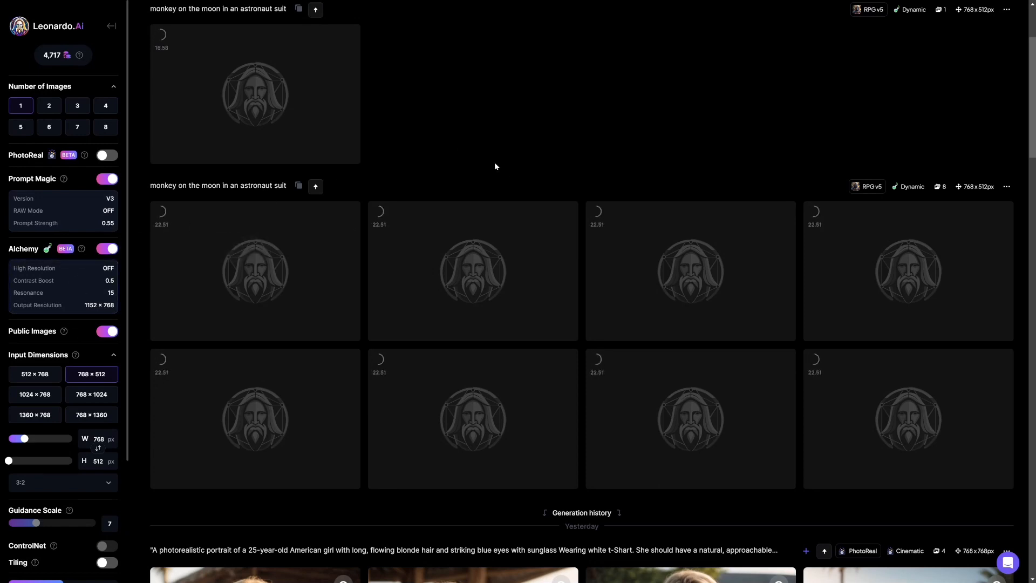
pyautogui.scroll(1, 494, 162)
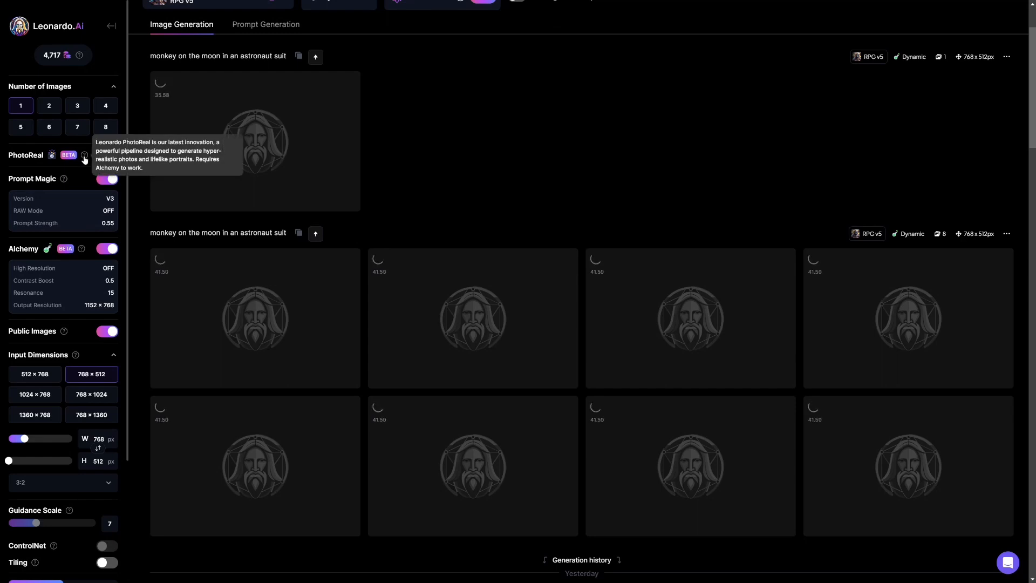
# Enable PhotoReal, look over the images being generated, and disable PhotoReal again
pyautogui.click(107, 155)
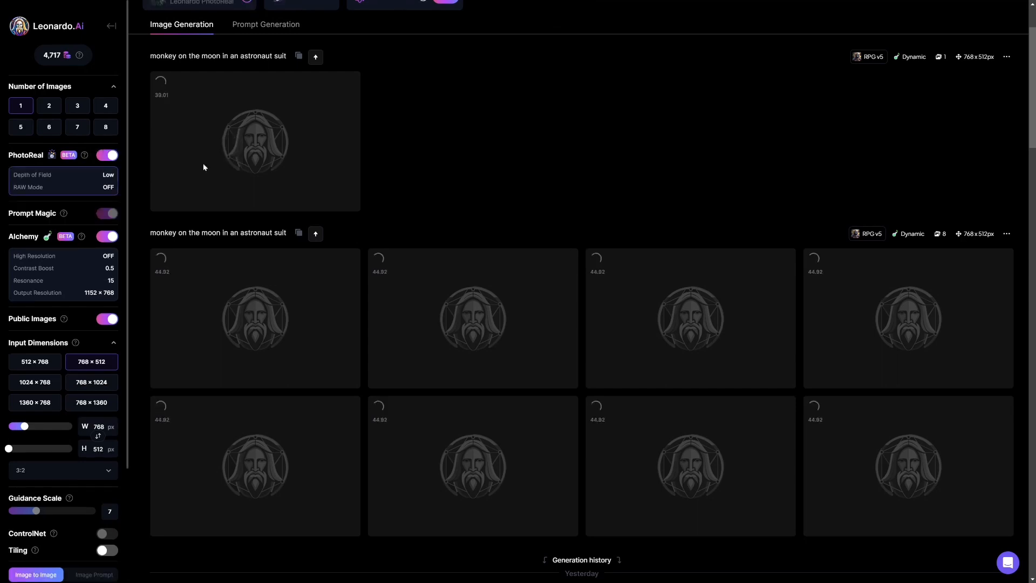
pyautogui.scroll(2, 205, 135)
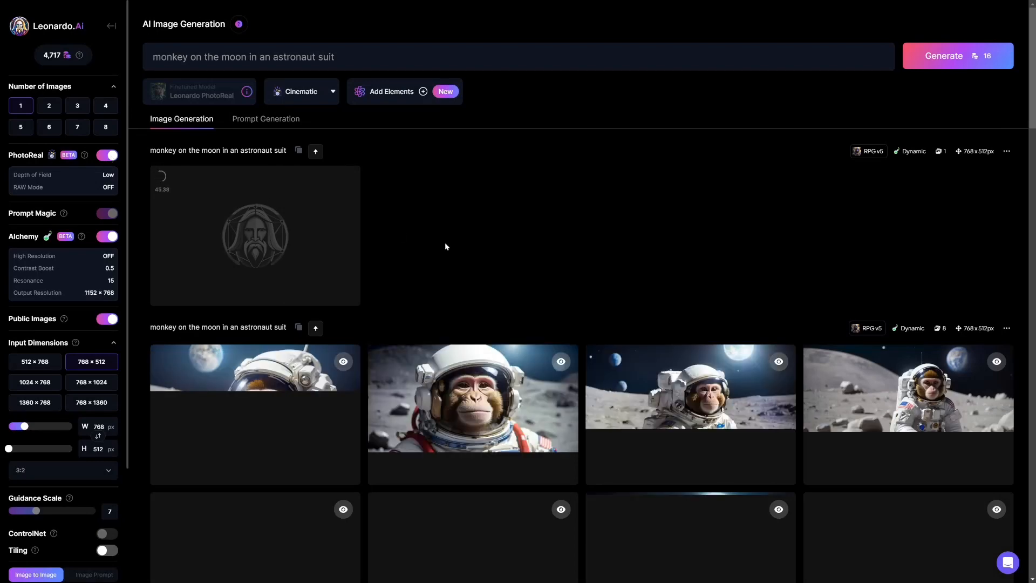
pyautogui.scroll(-2, 539, 260)
pyautogui.scroll(2, 266, 110)
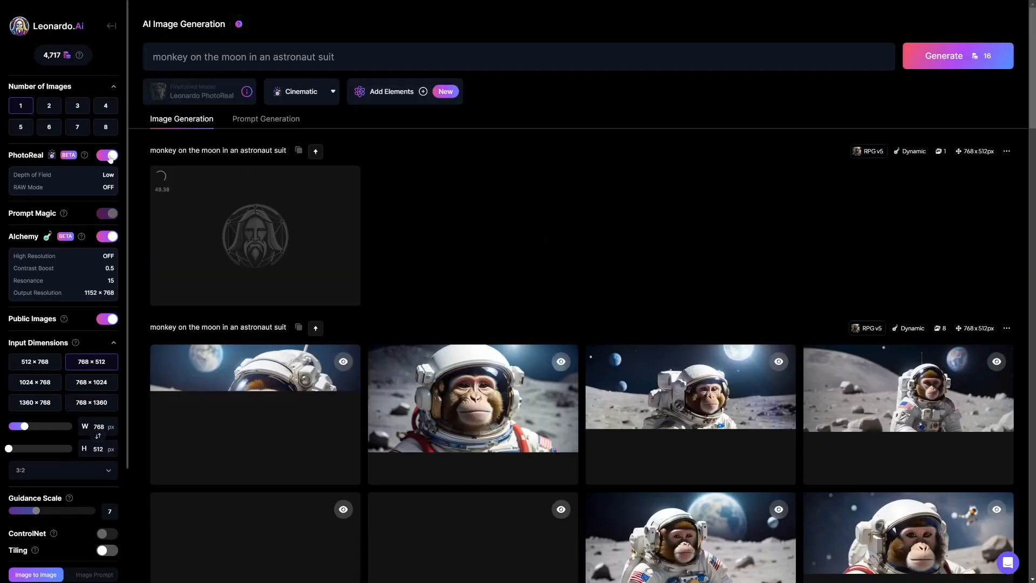
pyautogui.moveTo(248, 94)
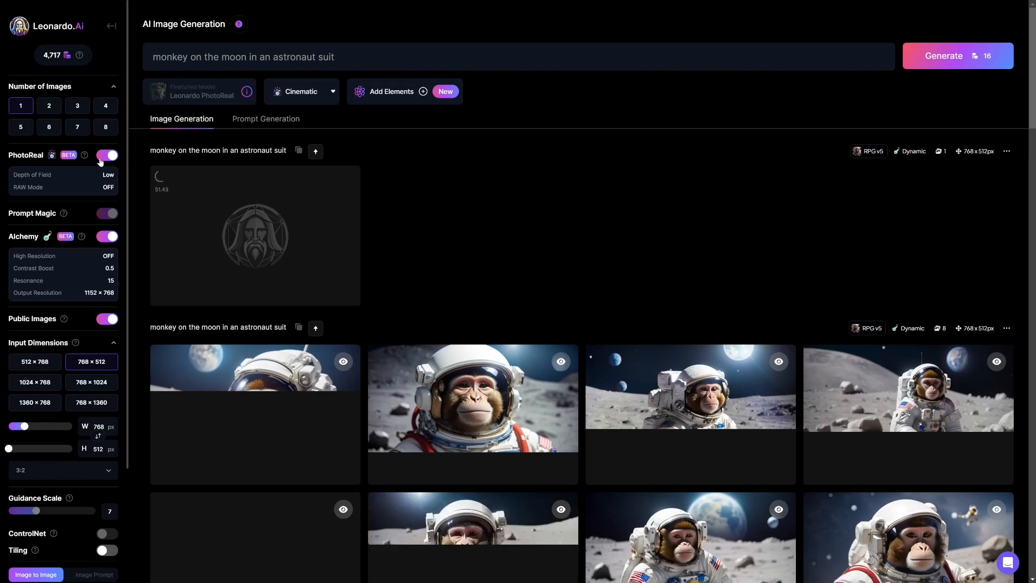
pyautogui.click(106, 155)
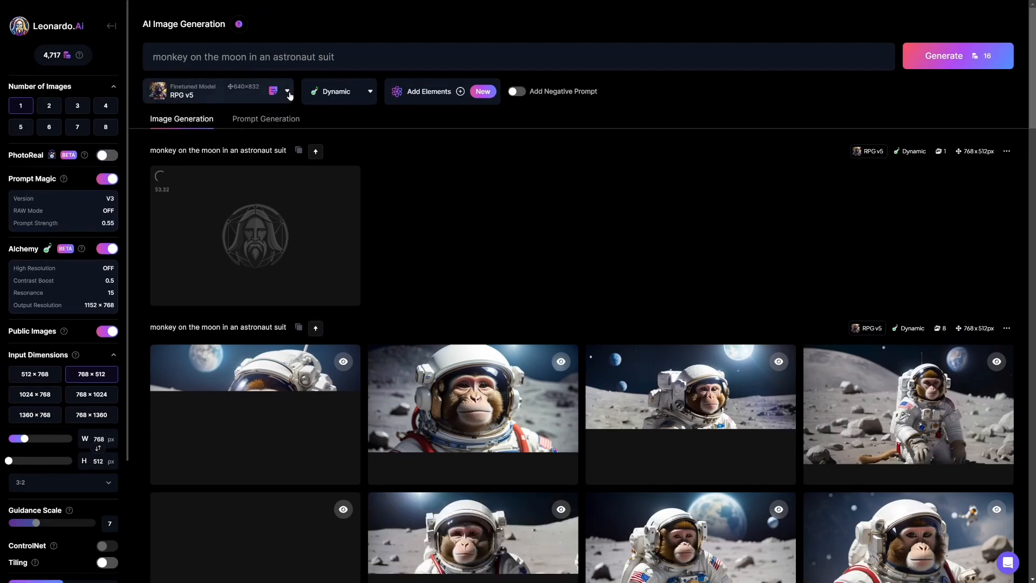
# Look through the available finetuned models and the available image styles, keeping the current selections
pyautogui.click(270, 95)
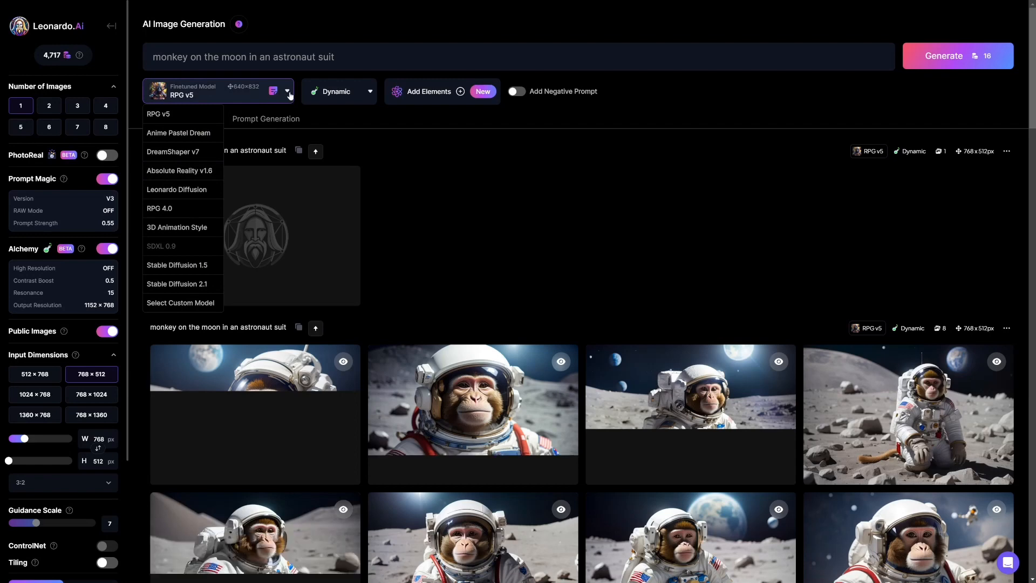
pyautogui.click(345, 92)
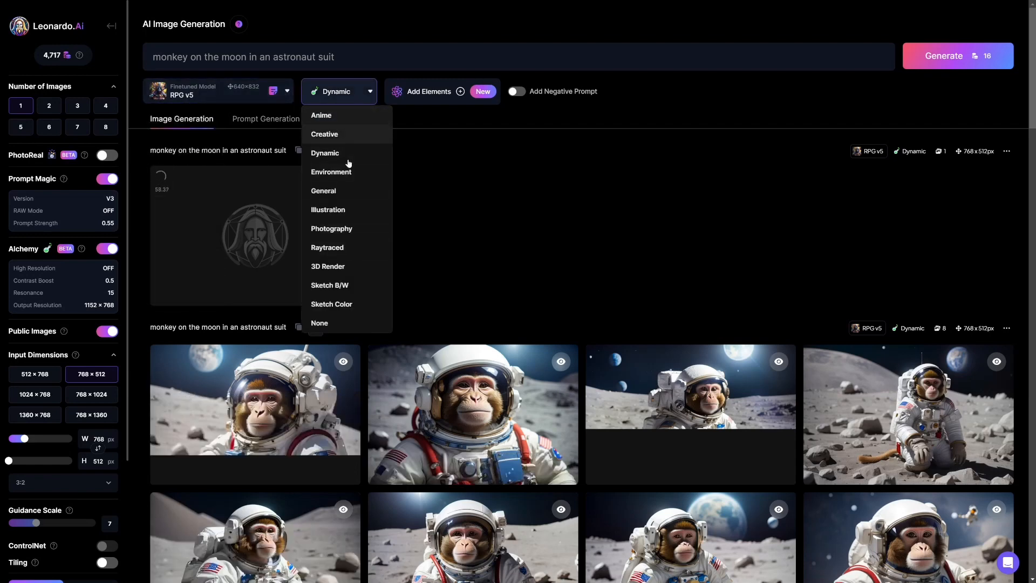
pyautogui.click(368, 100)
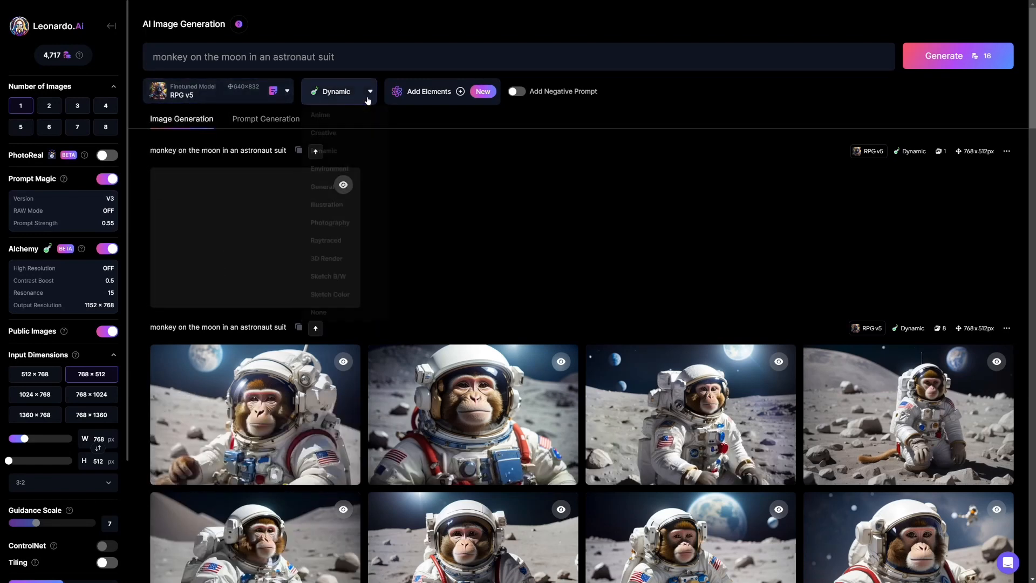
# Browse the whole Elements library and close it without selecting any element
pyautogui.click(458, 93)
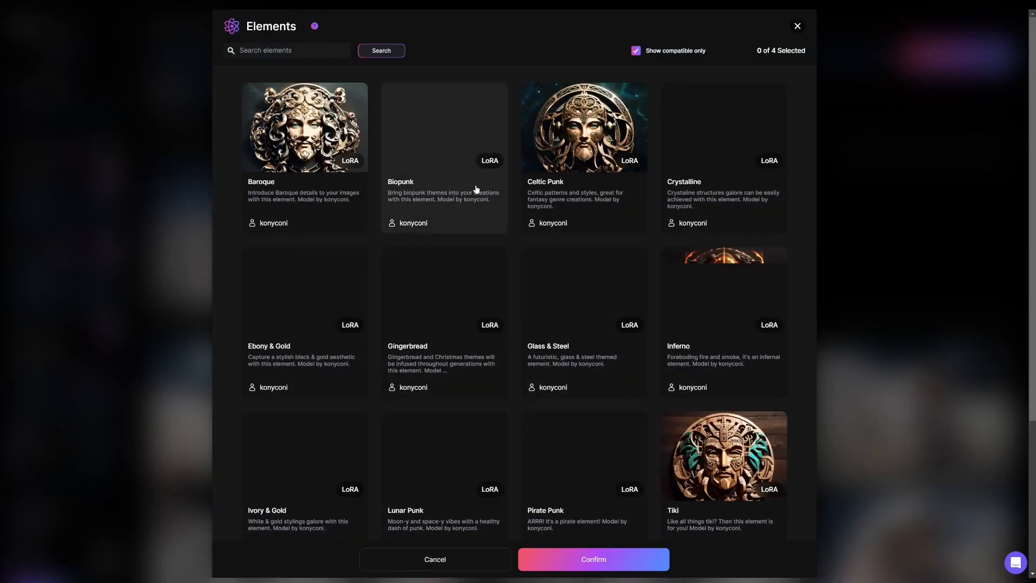
pyautogui.scroll(-2, 484, 308)
pyautogui.scroll(-2, 488, 310)
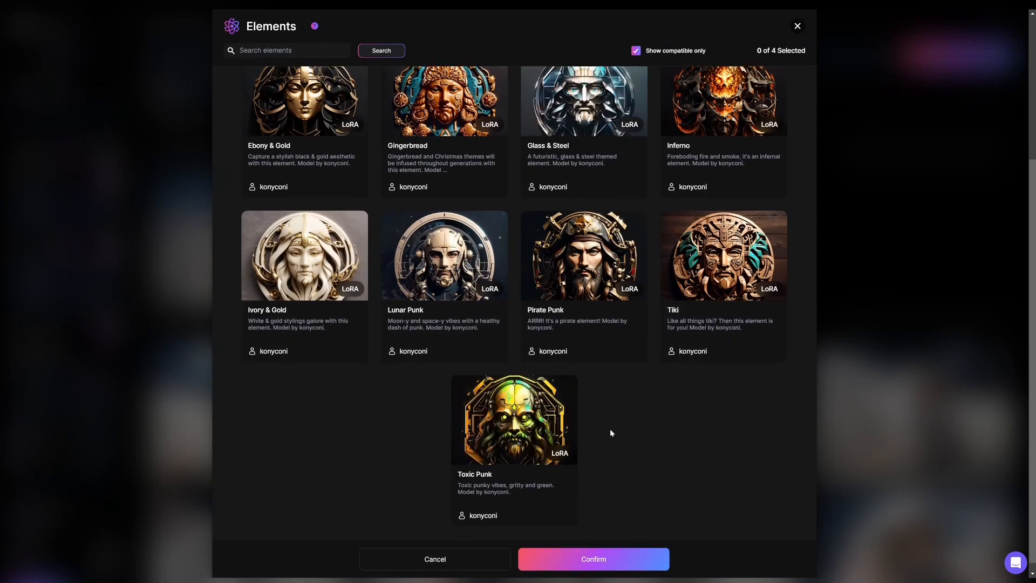
pyautogui.scroll(4, 613, 434)
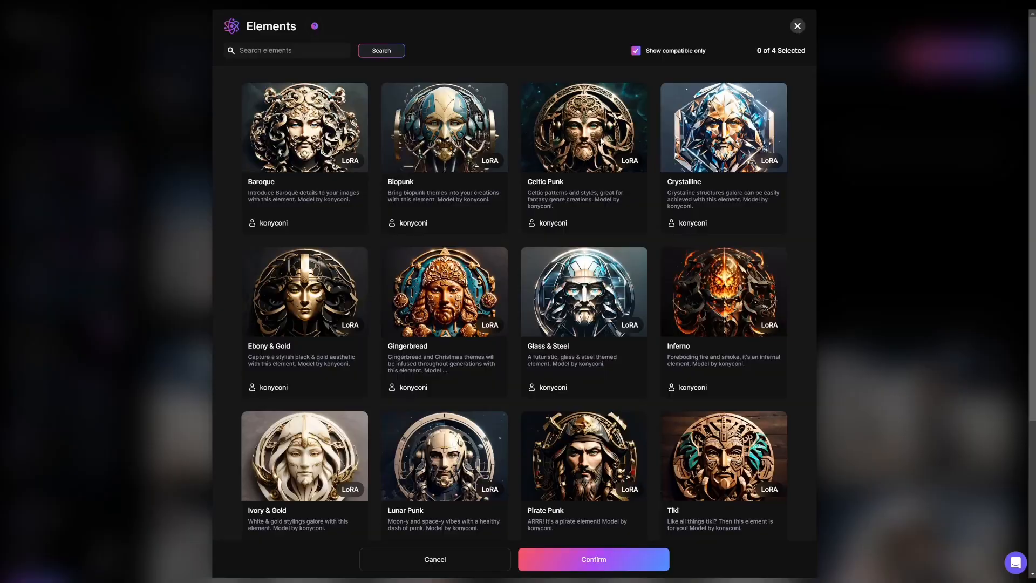
pyautogui.click(796, 26)
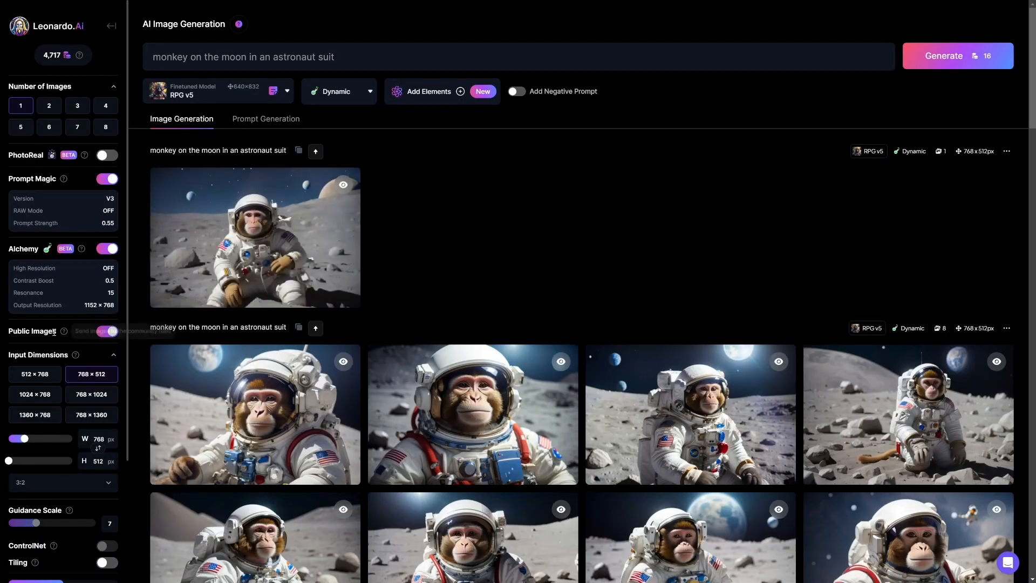
# Open the Prompt Magic settings, switch the version to V2 and back to V3, and cancel the changes
pyautogui.moveTo(82, 252)
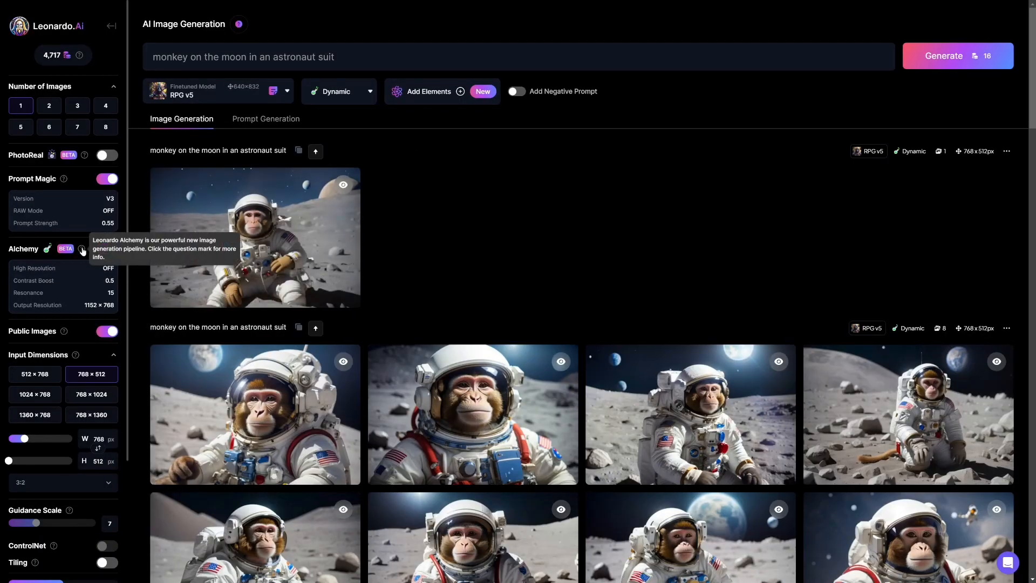
pyautogui.moveTo(62, 184)
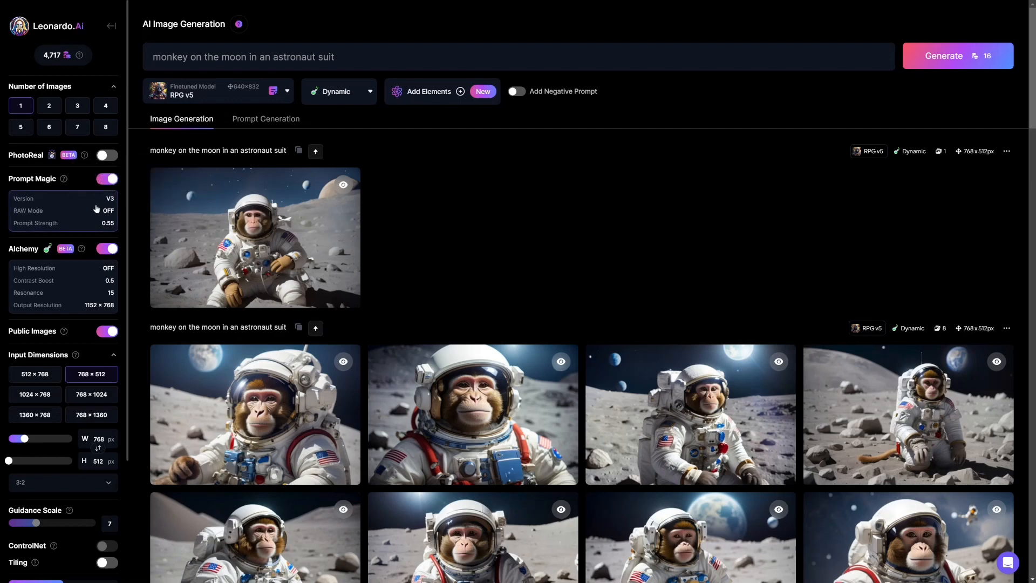
pyautogui.click(96, 209)
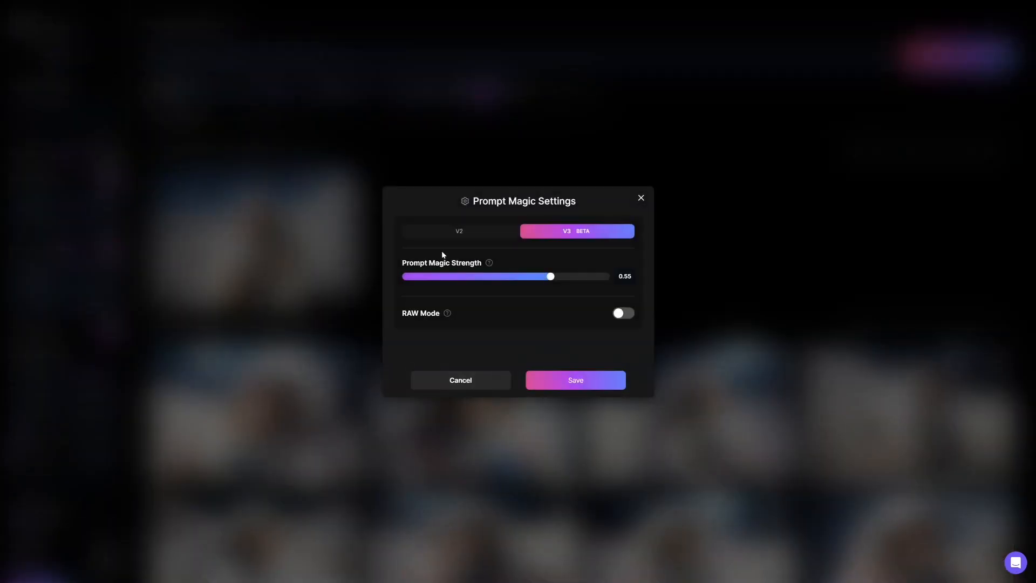
pyautogui.click(494, 236)
pyautogui.click(557, 234)
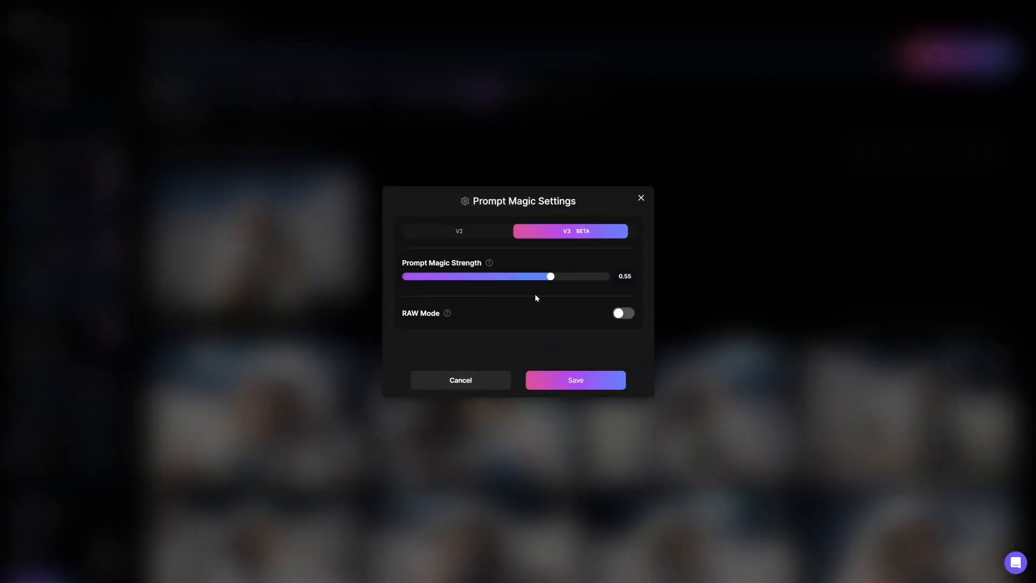
pyautogui.click(485, 384)
# Check the Alchemy description, and switch Public Images off and back on twice
pyautogui.moveTo(80, 205)
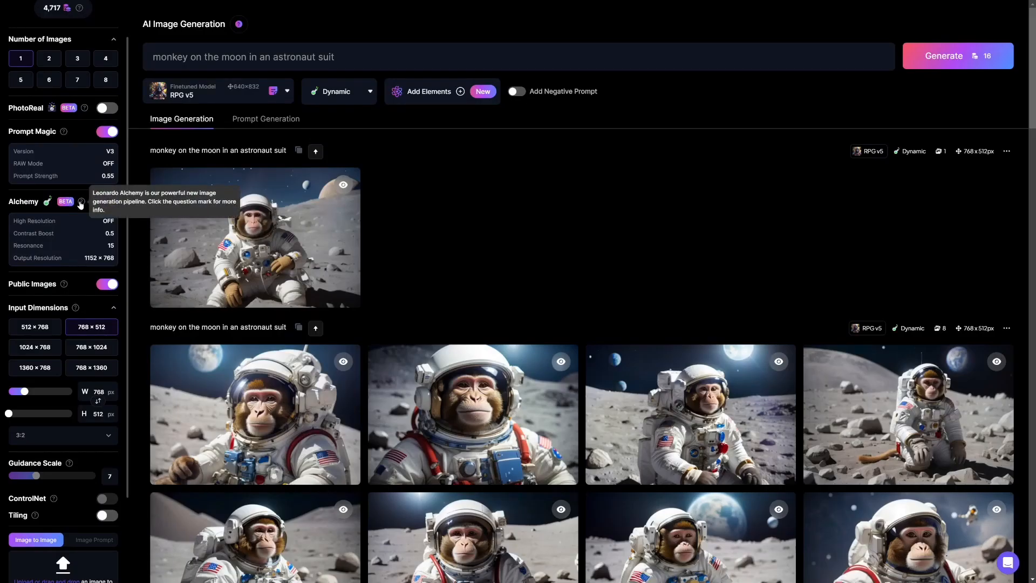
pyautogui.scroll(-1, 66, 239)
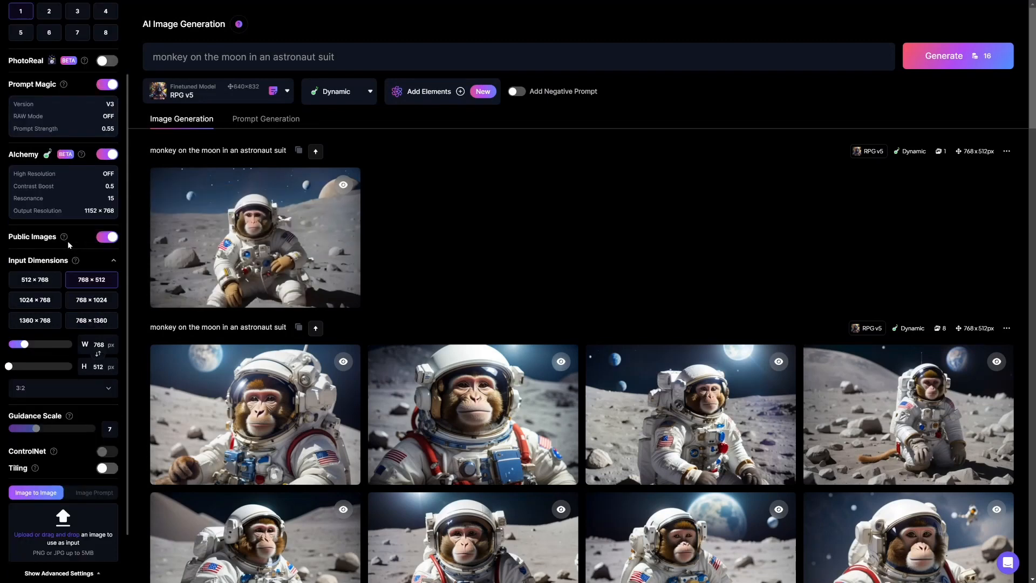
pyautogui.click(109, 238)
pyautogui.click(104, 240)
pyautogui.click(103, 241)
pyautogui.click(105, 241)
# Try the 512 × 768, 1024 × 768 and 768 × 1360 input dimensions, and settle on 1360 × 768
pyautogui.scroll(-1, 84, 241)
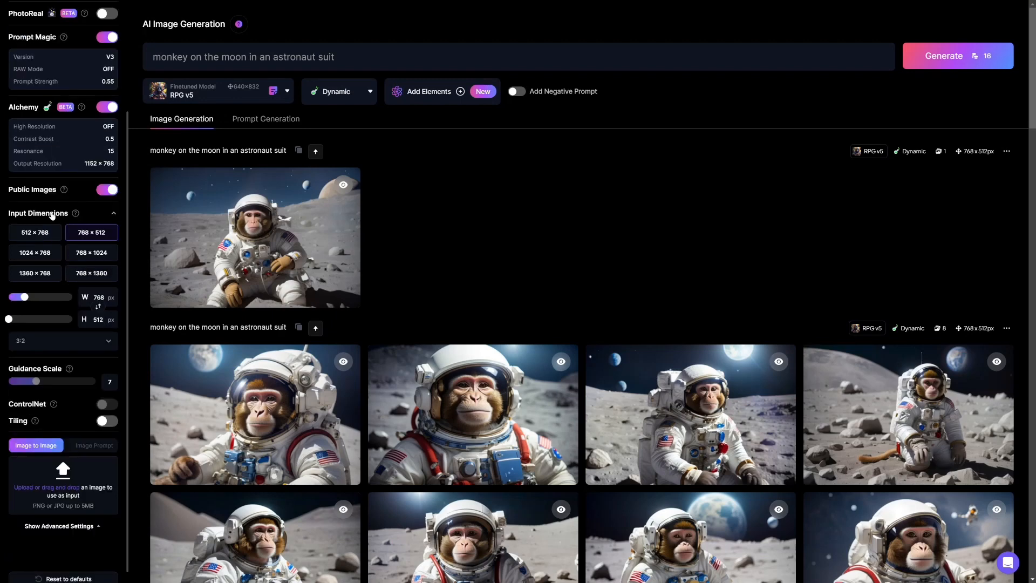
pyautogui.click(45, 233)
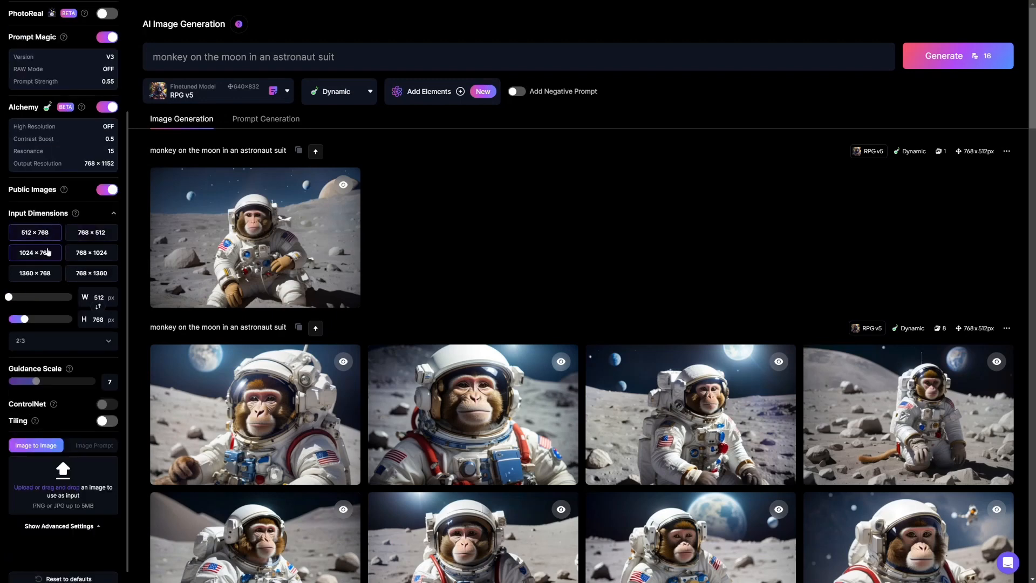
pyautogui.click(52, 249)
pyautogui.click(81, 275)
pyautogui.click(47, 274)
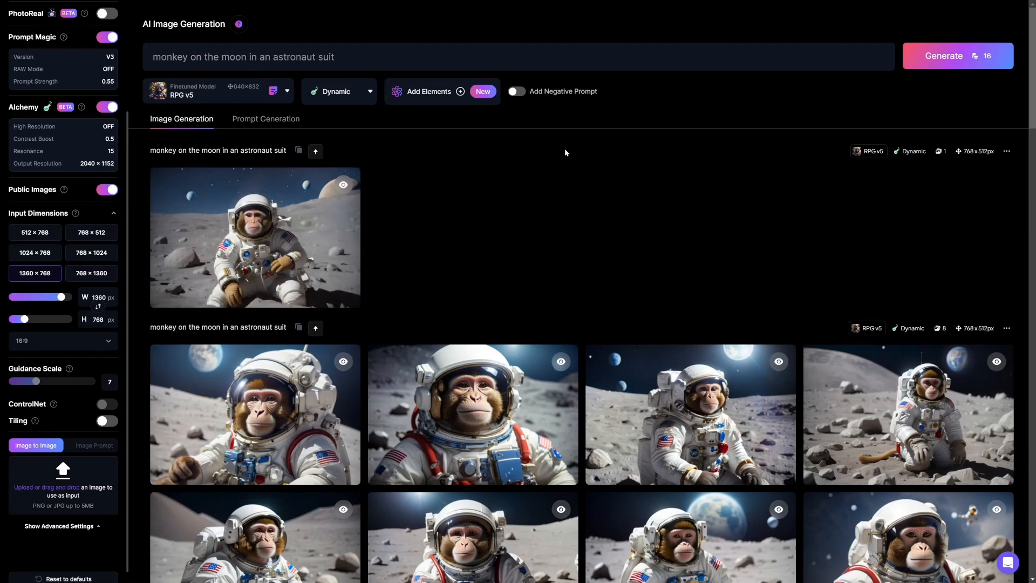
# Generate one image at 1360 × 768 from the same astronaut monkey prompt and look over the earlier results
pyautogui.moveTo(334, 54); pyautogui.dragTo(325, 56)
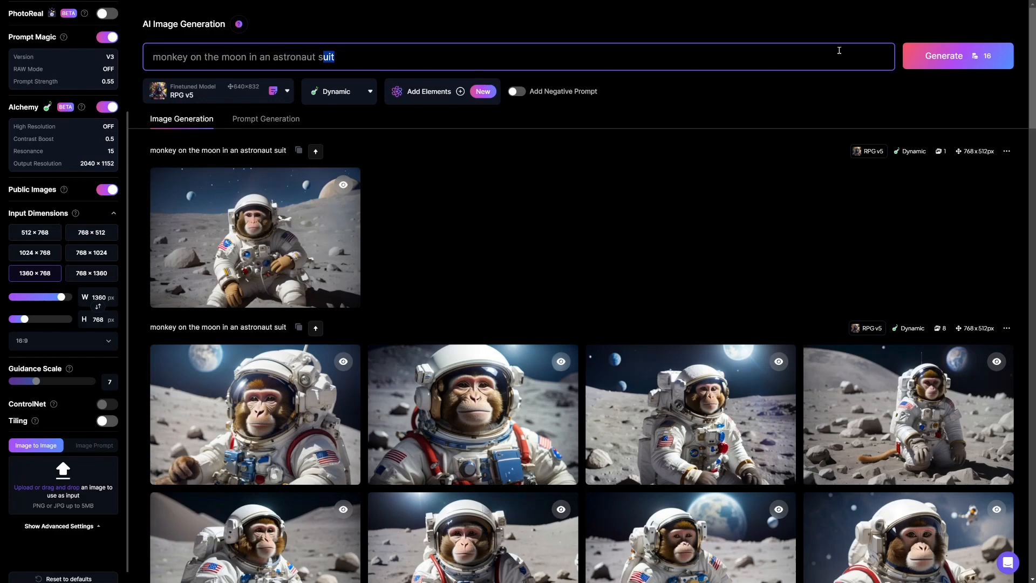
pyautogui.click(949, 55)
pyautogui.scroll(-4, 464, 275)
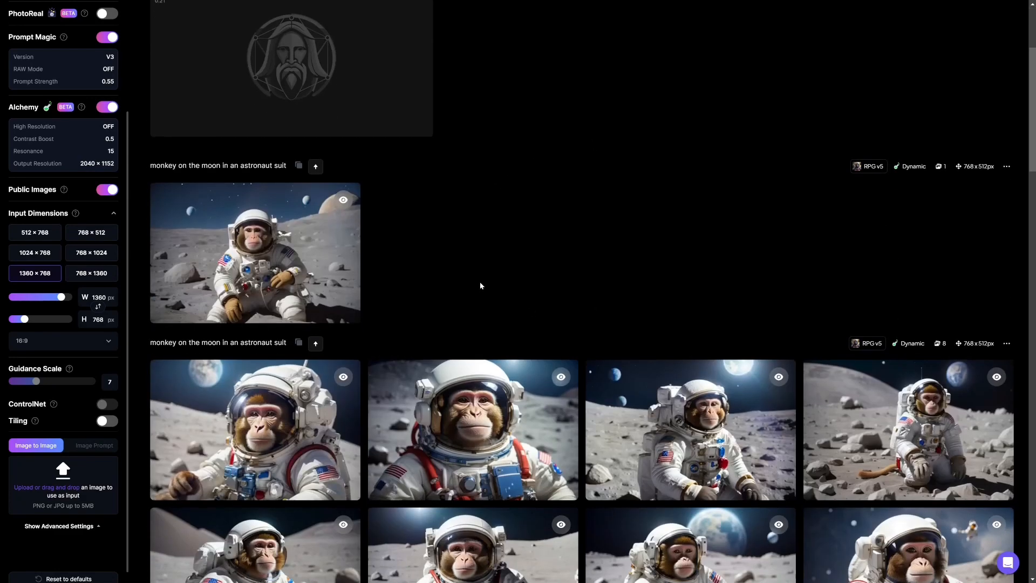
pyautogui.scroll(4, 501, 286)
pyautogui.scroll(-3, 498, 291)
pyautogui.scroll(-3, 499, 293)
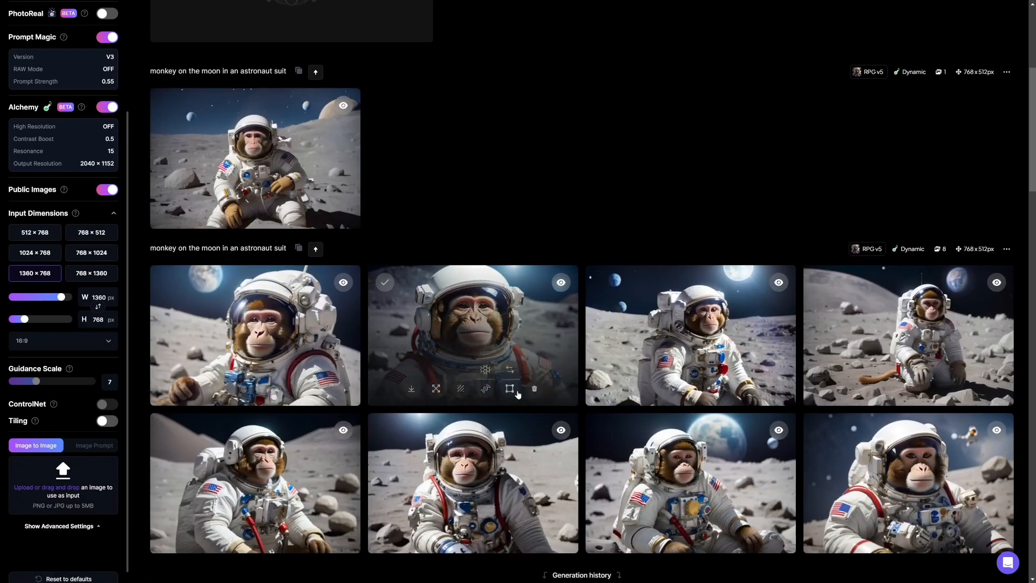
pyautogui.scroll(5, 485, 216)
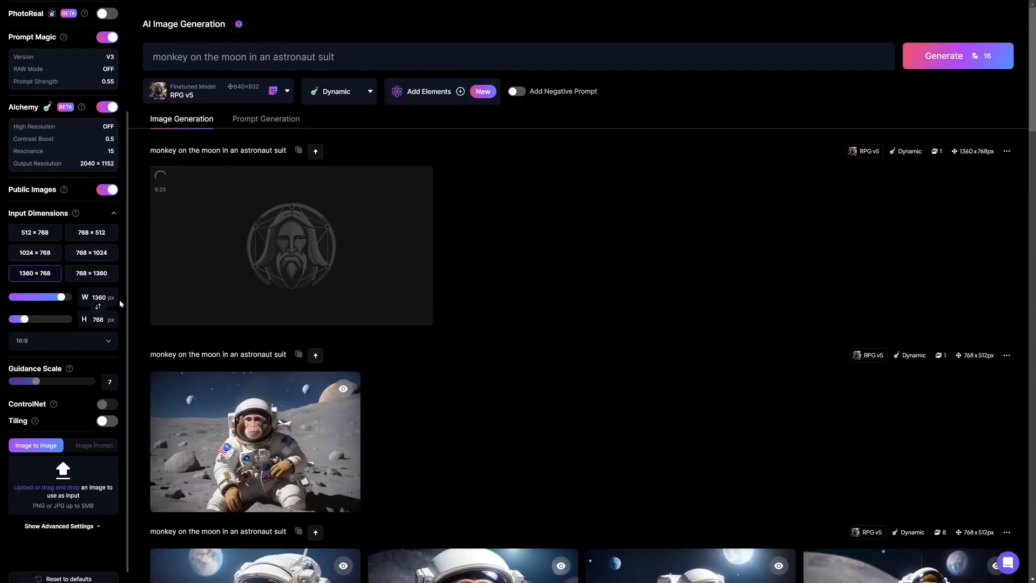
# Check the aspect ratio options, lower the image height to 512 px, and swap width and height back and forth
pyautogui.click(106, 345)
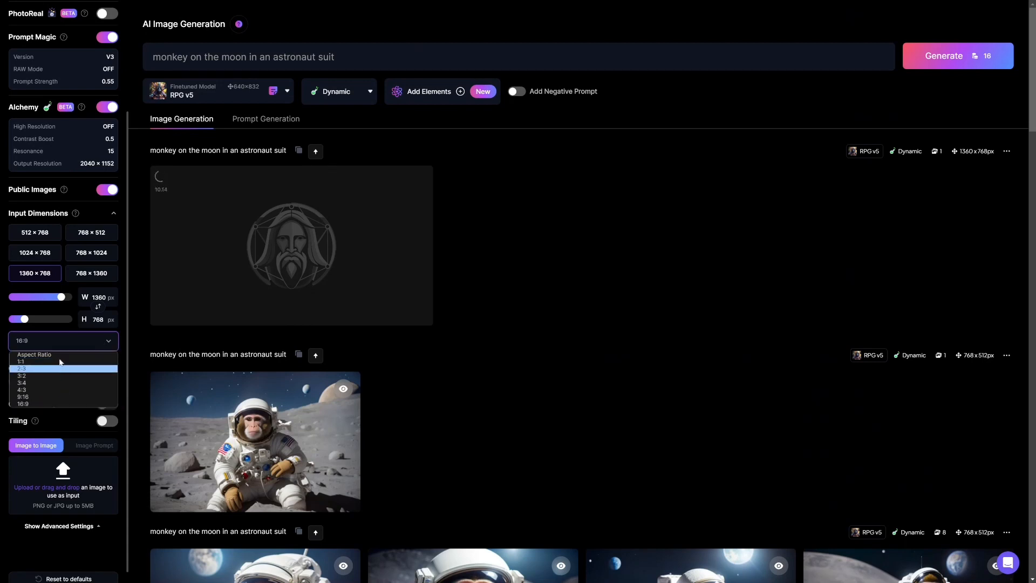
pyautogui.click(79, 348)
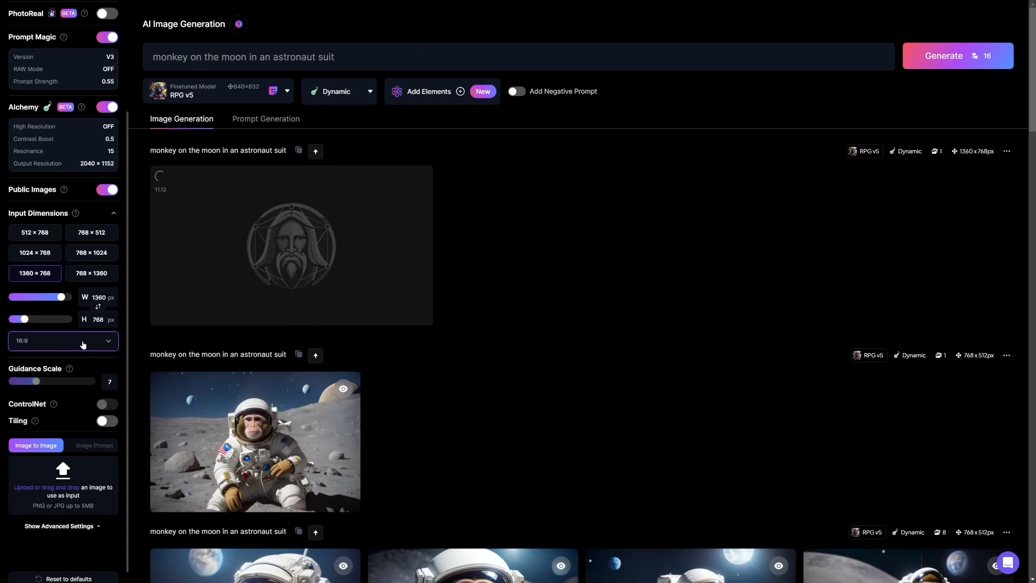
pyautogui.moveTo(25, 319)
pyautogui.mouseDown()
pyautogui.moveTo(67, 319)
pyautogui.moveTo(6, 326)
pyautogui.mouseUp()
pyautogui.click(97, 308)
pyautogui.click(98, 308)
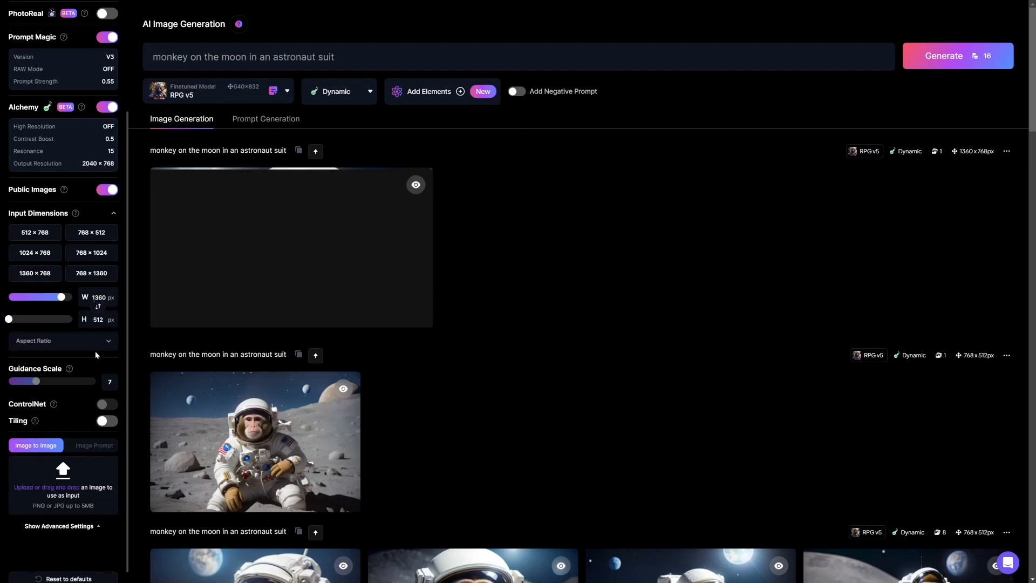
pyautogui.click(98, 306)
pyautogui.click(97, 307)
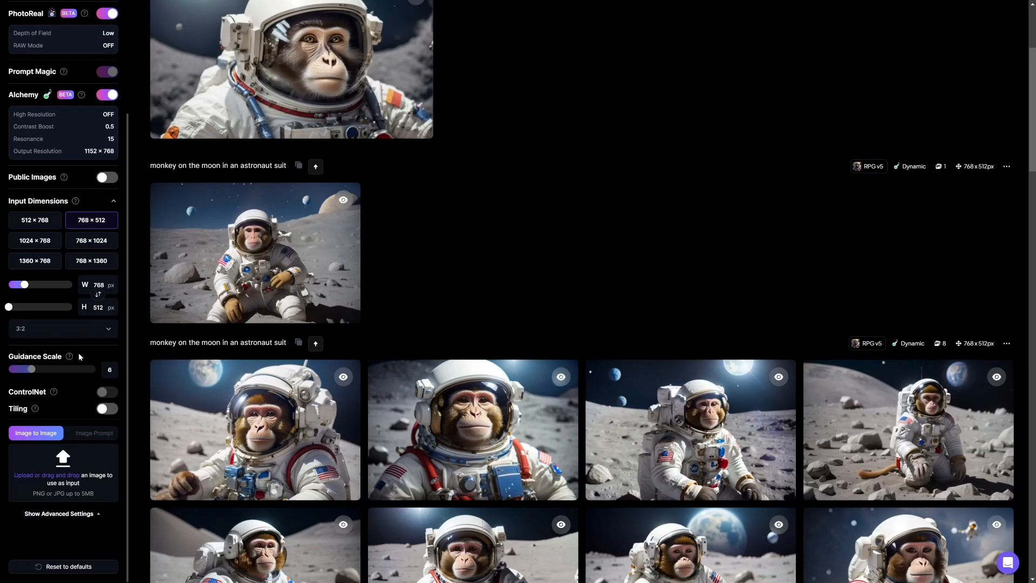
# Turn off PhotoReal and Alchemy, and raise the Guidance Scale to 17
pyautogui.scroll(3, 15, 354)
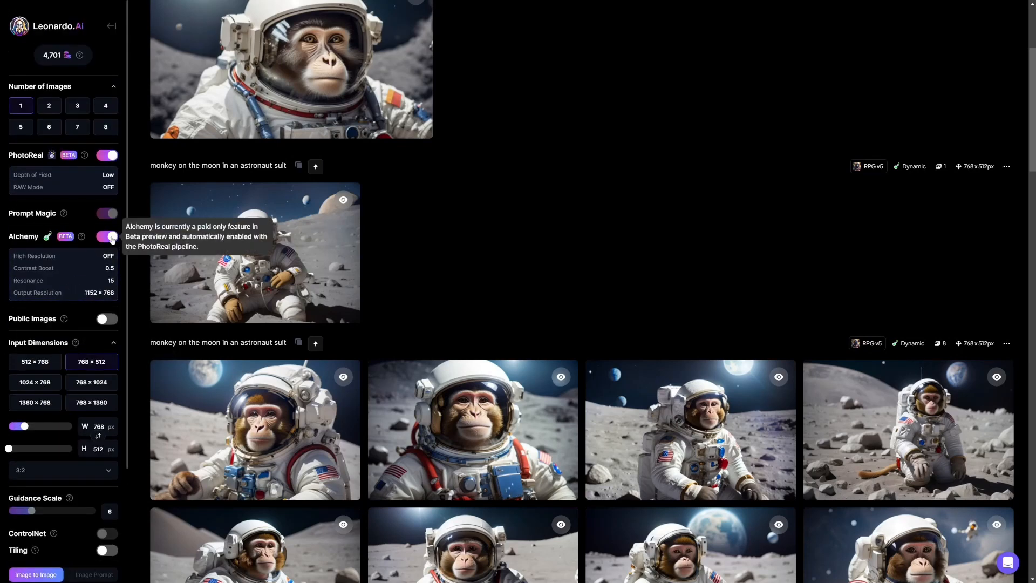
pyautogui.click(108, 236)
pyautogui.scroll(-1, 65, 381)
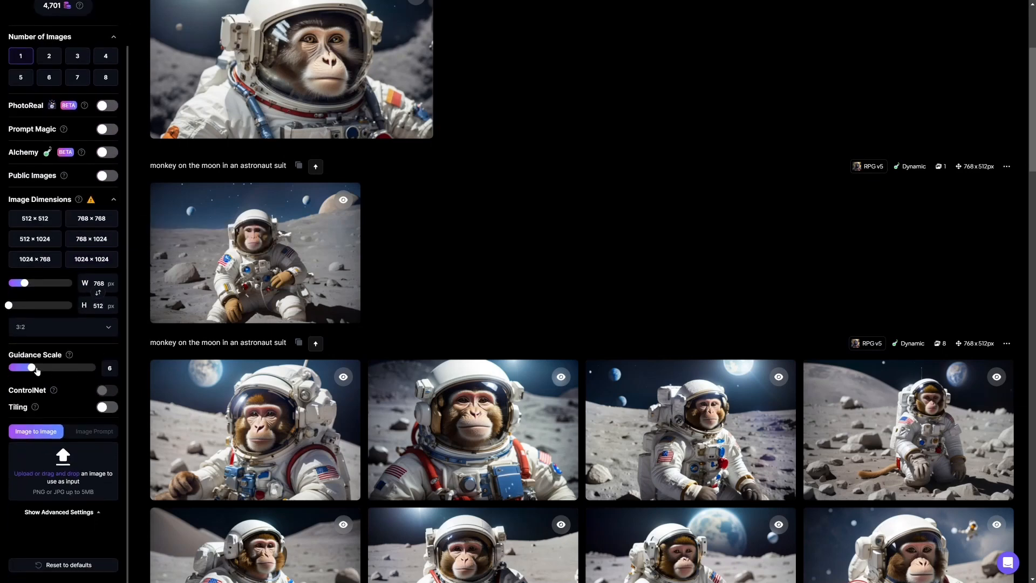
pyautogui.moveTo(32, 368); pyautogui.dragTo(82, 370)
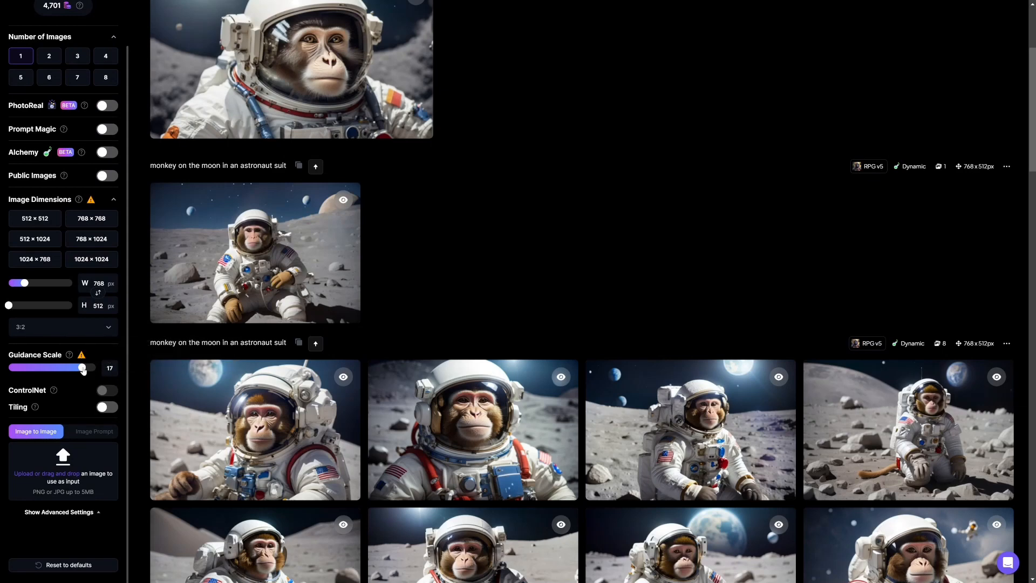
# Lower the Guidance Scale to 8, and switch Tiling on and off again
pyautogui.moveTo(83, 369); pyautogui.dragTo(44, 374)
pyautogui.scroll(-1, 59, 375)
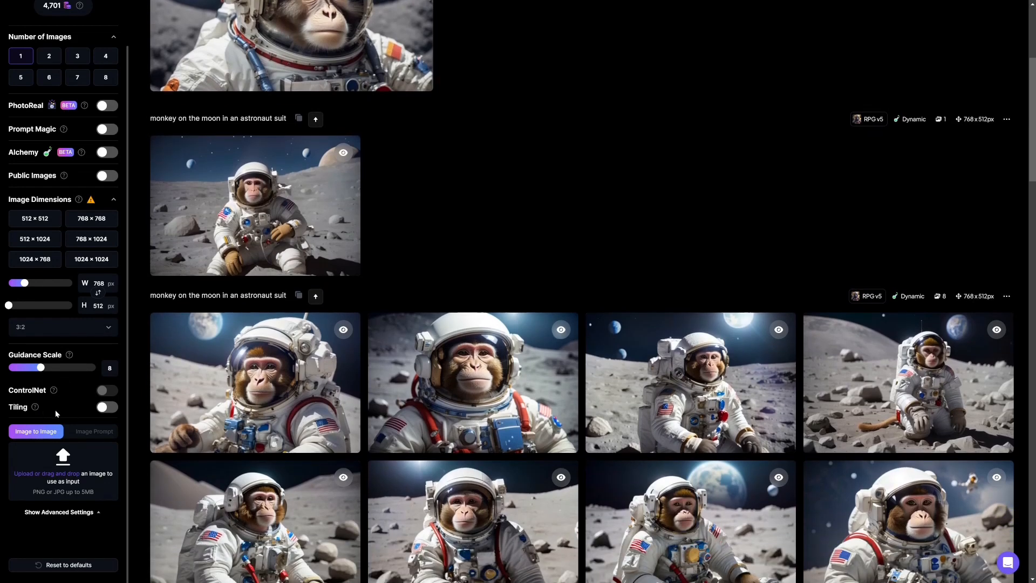
pyautogui.click(106, 407)
pyautogui.scroll(1, 46, 406)
pyautogui.scroll(-1, 47, 407)
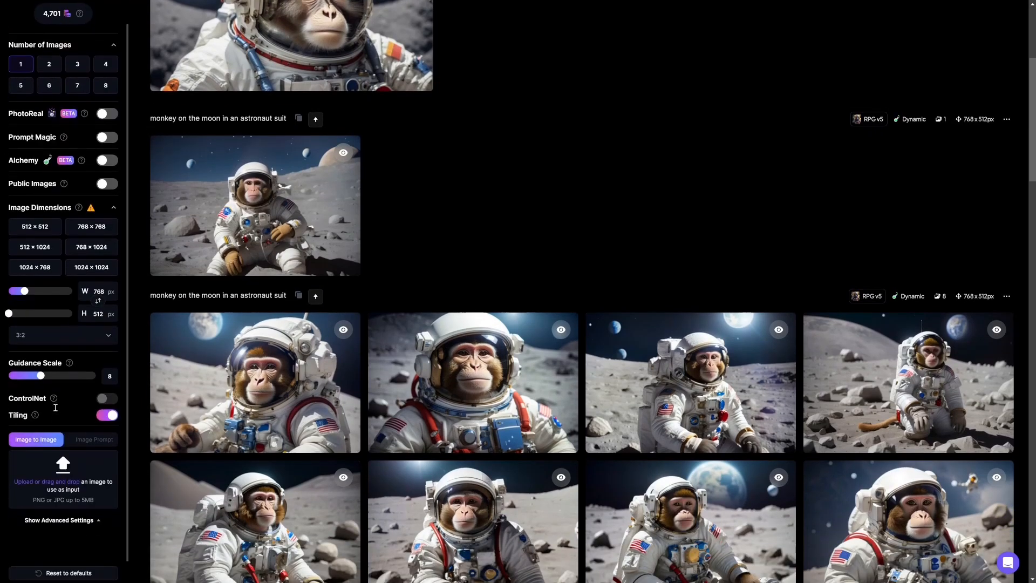
pyautogui.moveTo(37, 408)
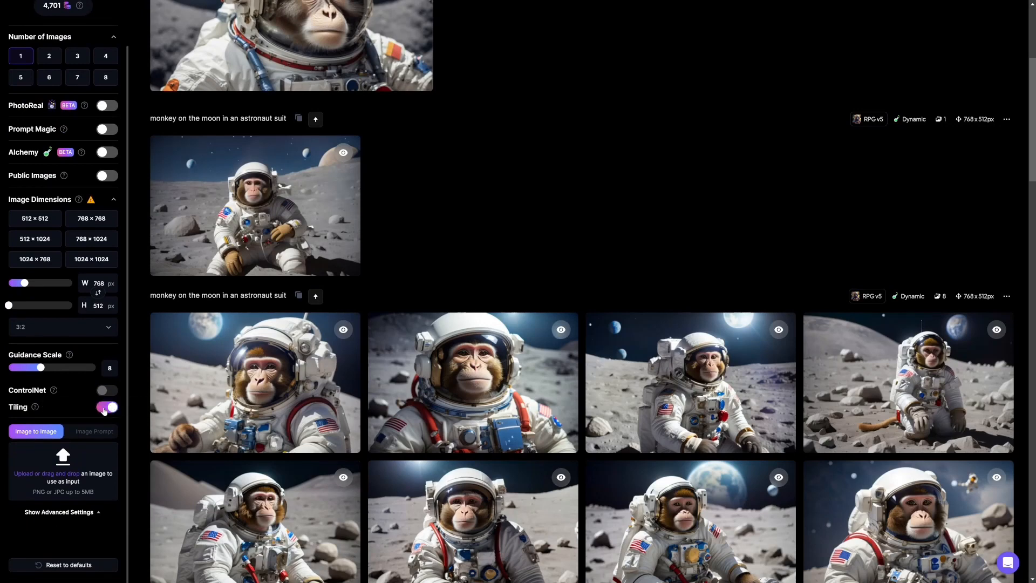
pyautogui.click(105, 408)
# Open the 1360 × 768 astronaut monkey image, upscale it with the Alchemy Crisp upscaler, and close the preview
pyautogui.moveTo(263, 385)
pyautogui.scroll(5, 291, 242)
pyautogui.click(291, 243)
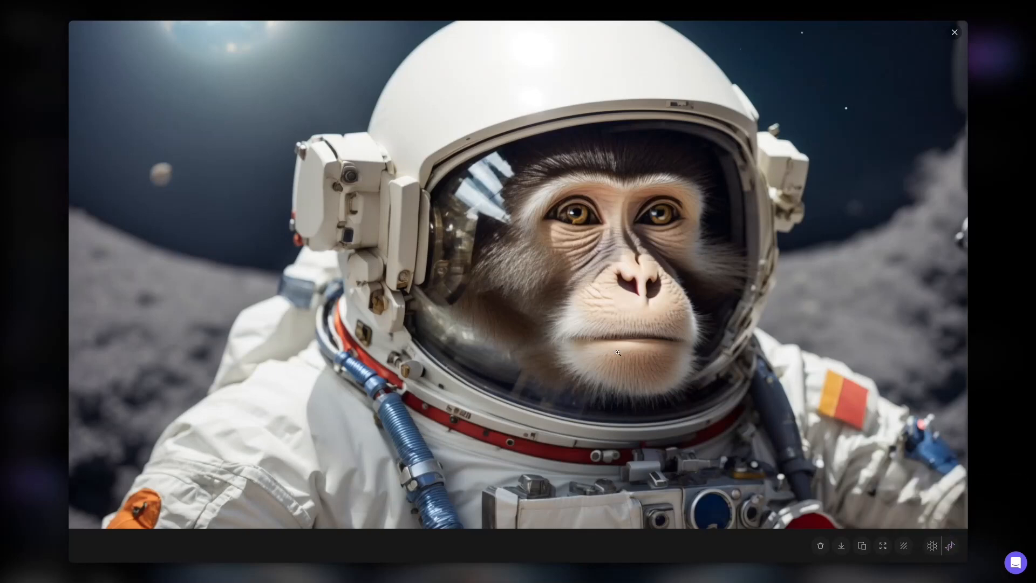
pyautogui.click(951, 547)
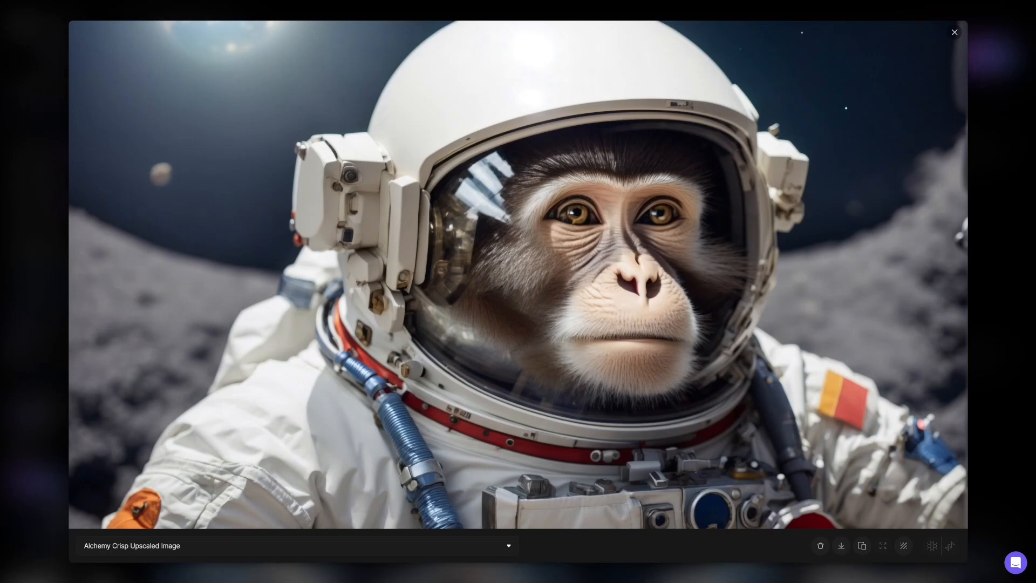
pyautogui.press('Escape')
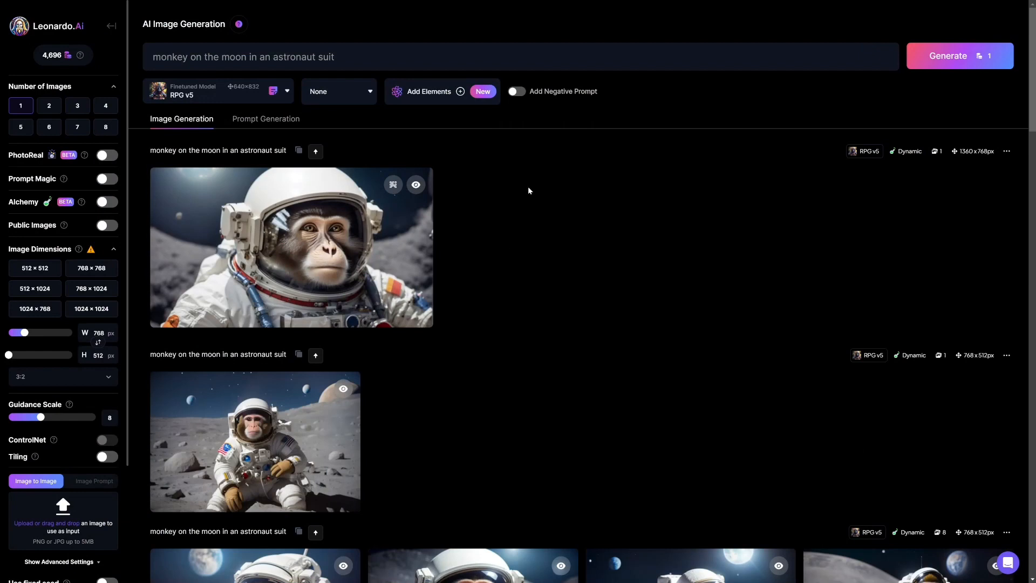
# Generate four prompt ideas from the basic idea "childrens story book character" with Prompt Generation
pyautogui.click(254, 121)
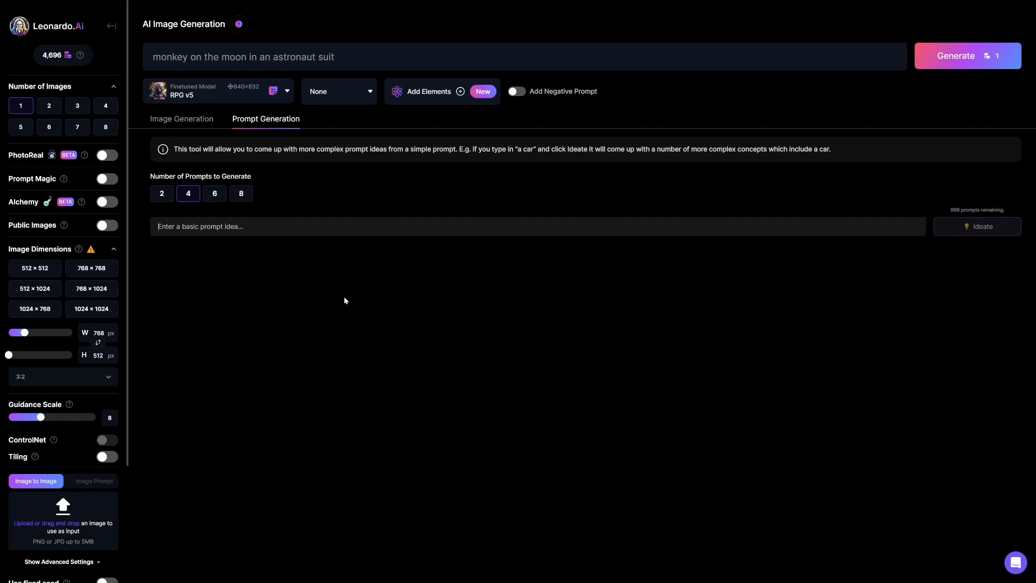
pyautogui.write('childrens')
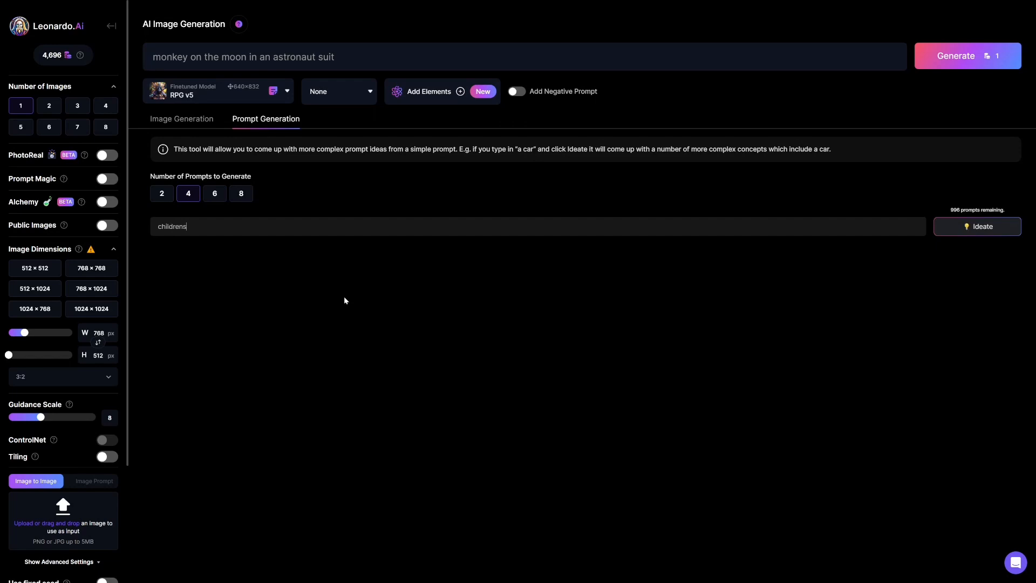
pyautogui.write(' story book character')
pyautogui.press('Return')
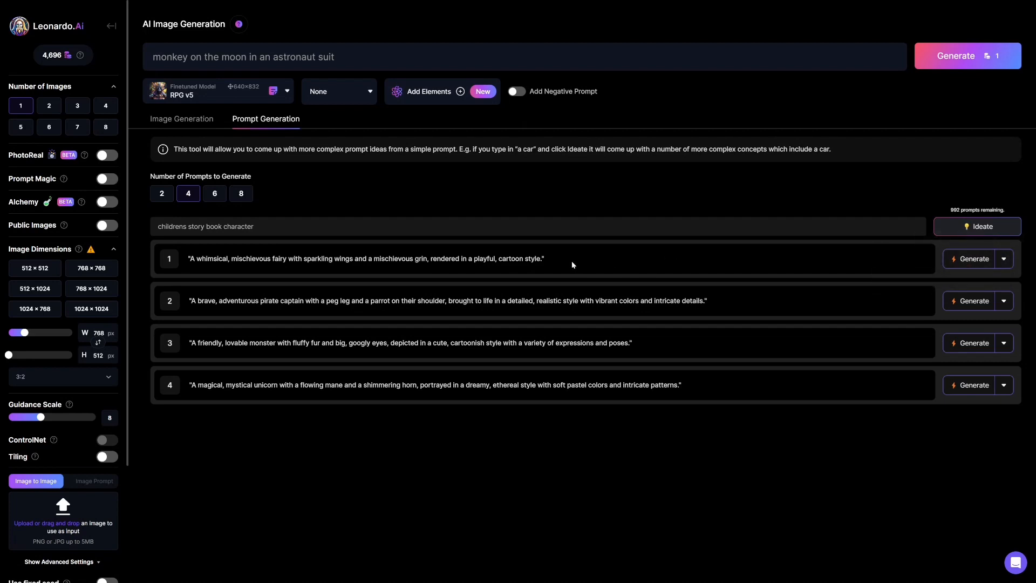
# Replace the astronaut monkey prompt with the second suggested prompt, the brave, adventurous pirate captain with a peg leg and a parrot
pyautogui.moveTo(572, 265); pyautogui.dragTo(186, 267)
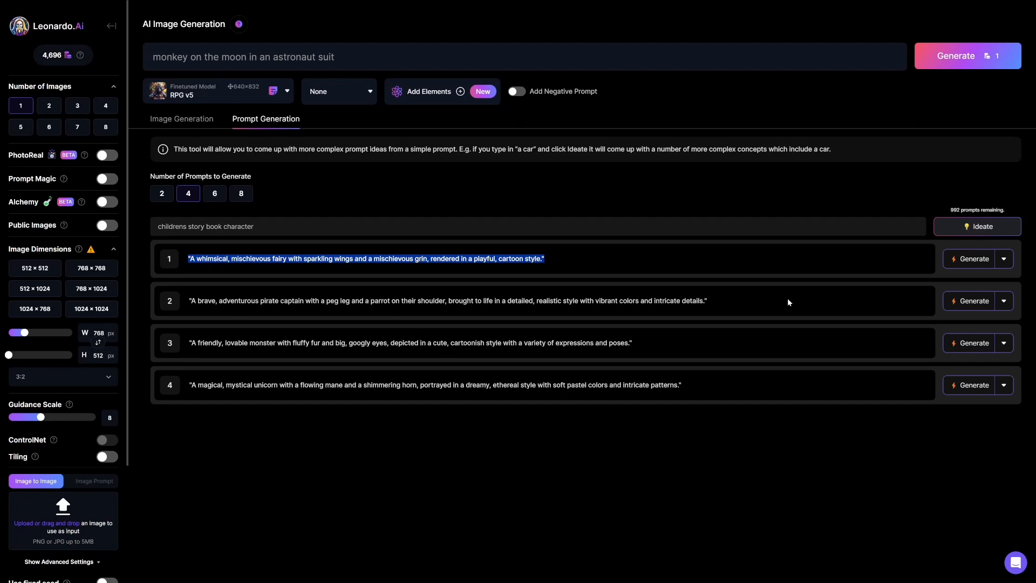
pyautogui.moveTo(788, 298); pyautogui.dragTo(165, 309)
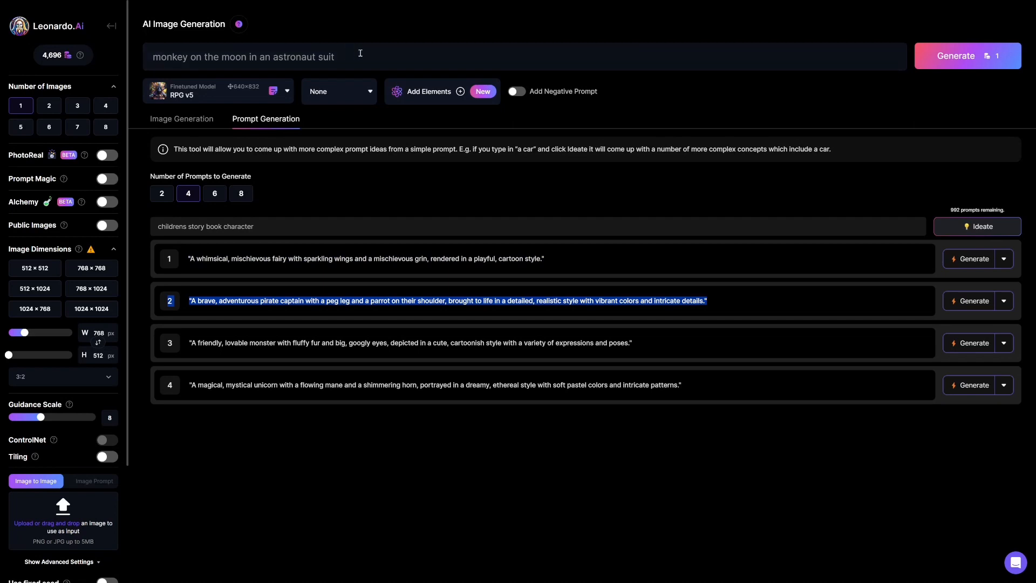
pyautogui.moveTo(360, 52); pyautogui.dragTo(133, 65)
pyautogui.write('2"A brave, adventurous pirate captain with a peg leg and a parrot on their shoulder, brought to life in a detailed, realistic style with vibrant colors and intricate details."')
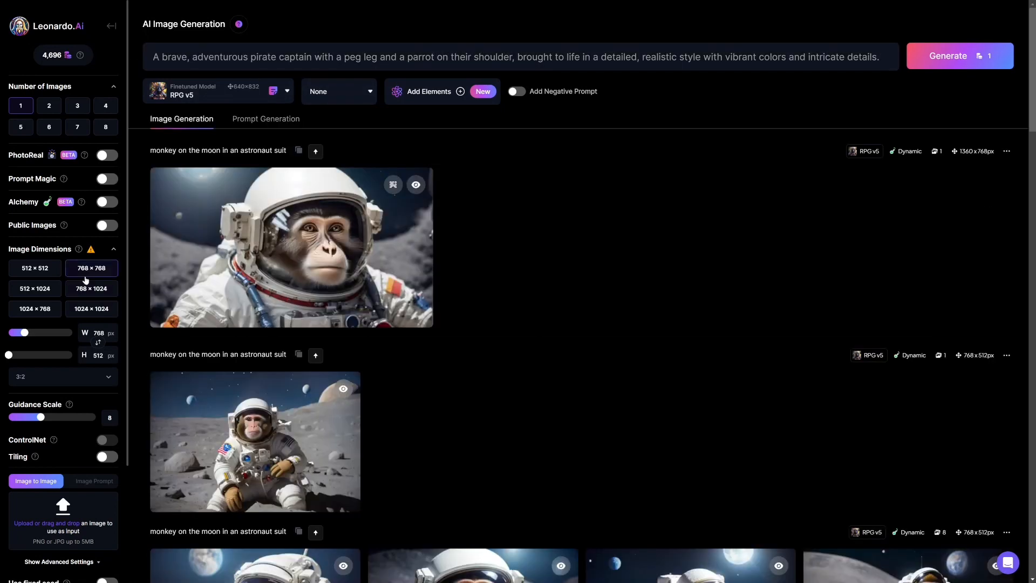
# Generate one 768 × 512 image from the pirate prompt with Guidance Scale 6 and with Alchemy and Prompt Magic turned on
pyautogui.click(87, 270)
pyautogui.moveTo(39, 419); pyautogui.dragTo(31, 417)
pyautogui.click(107, 202)
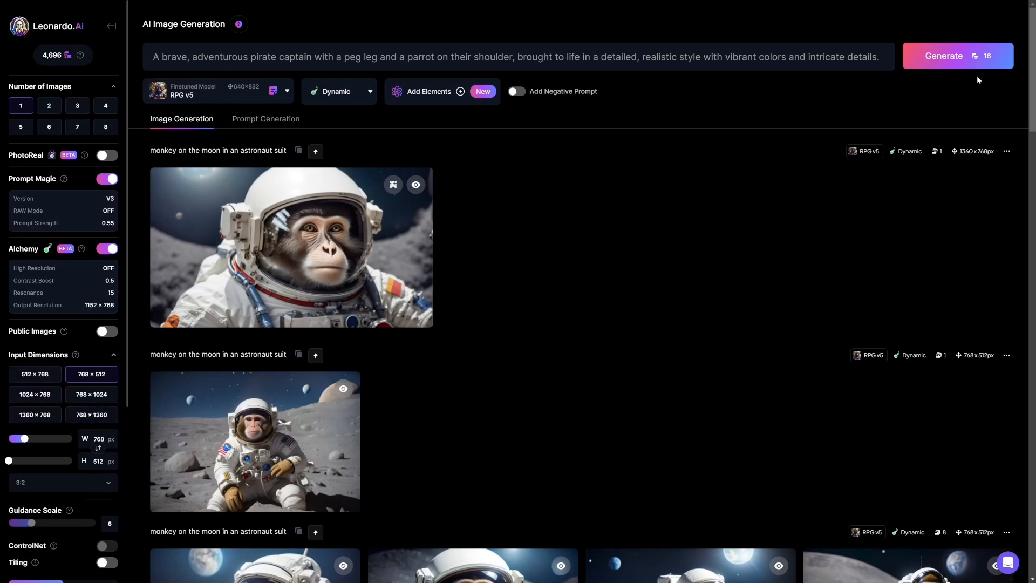
pyautogui.click(957, 56)
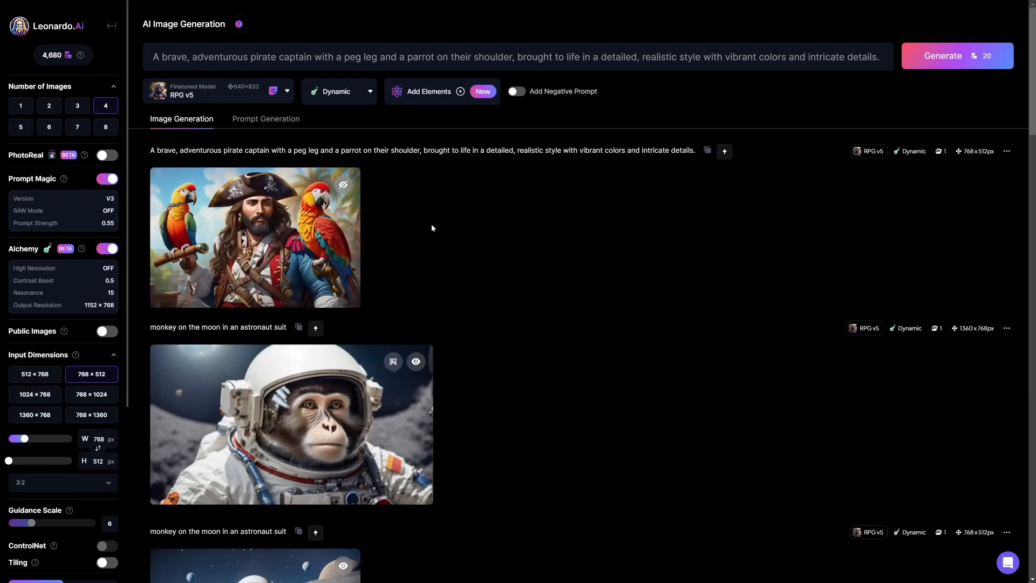
# View the new pirate captain image enlarged, close it, and turn on Public Images
pyautogui.click(281, 229)
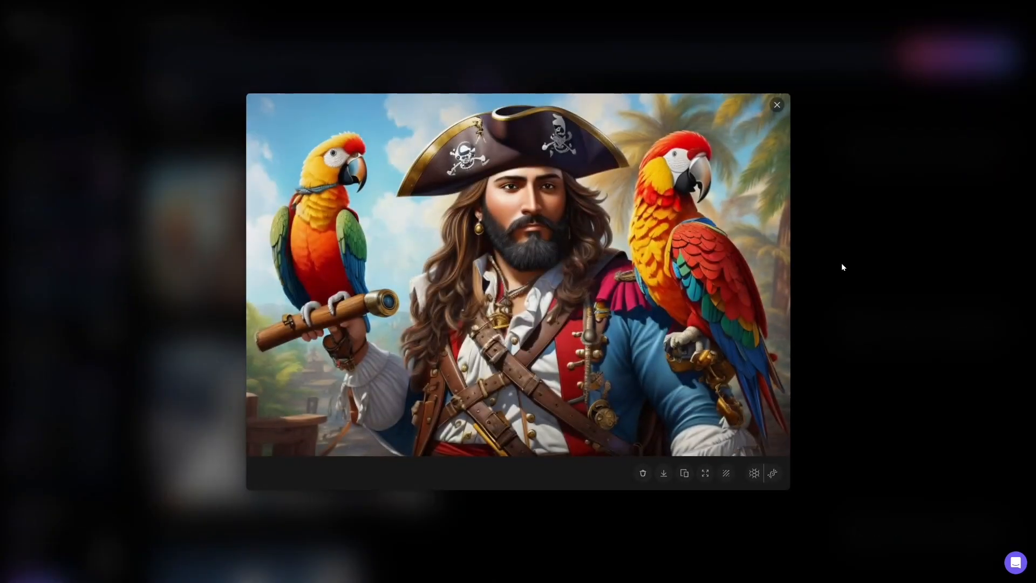
pyautogui.click(841, 265)
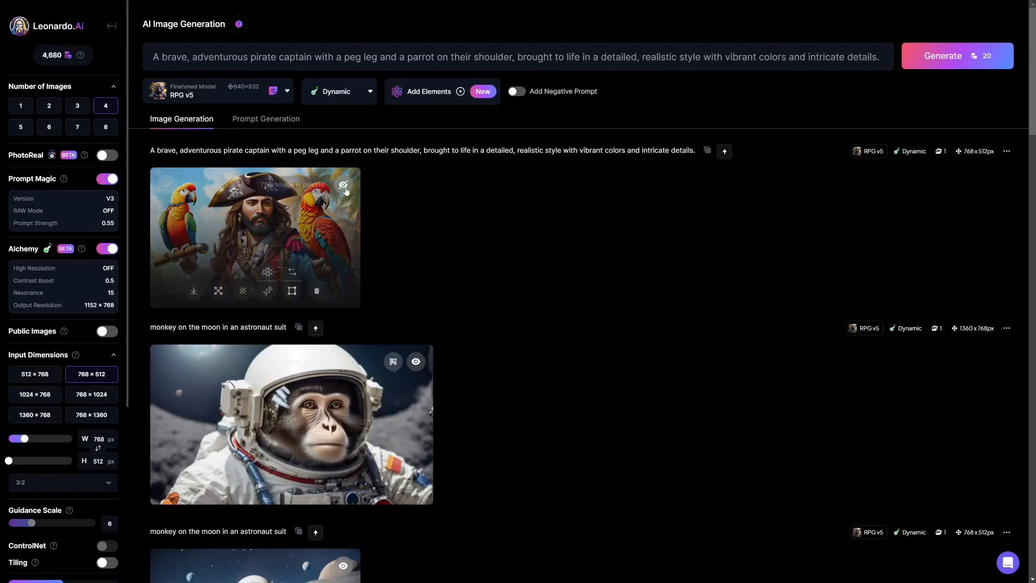
pyautogui.click(107, 332)
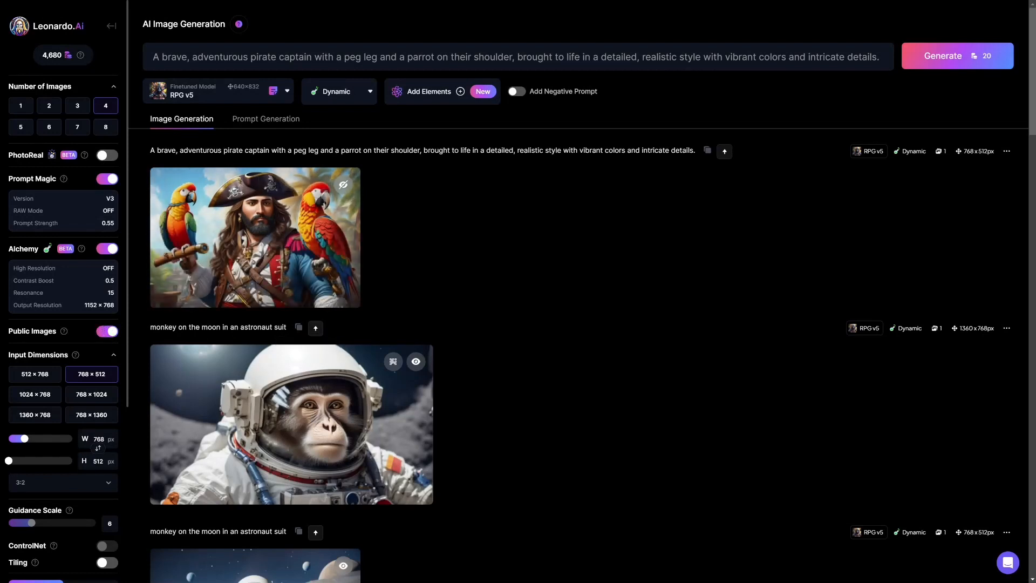
# Turn on PhotoReal with the Cinematic style, generate four 768 × 512 images from the pirate prompt, and compare them with the earlier RPG v5 image
pyautogui.press('F11')
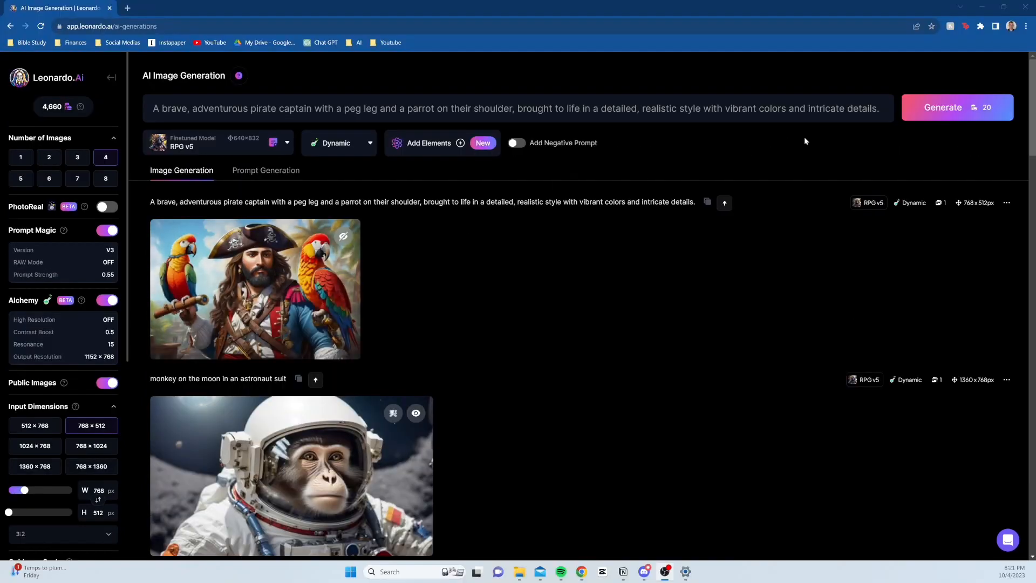
pyautogui.click(878, 109)
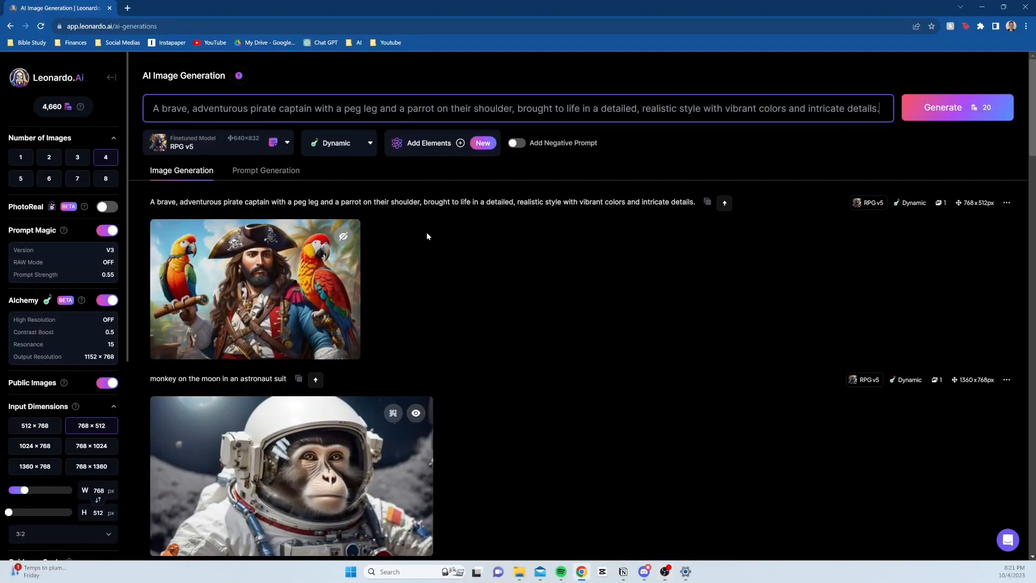
pyautogui.click(260, 150)
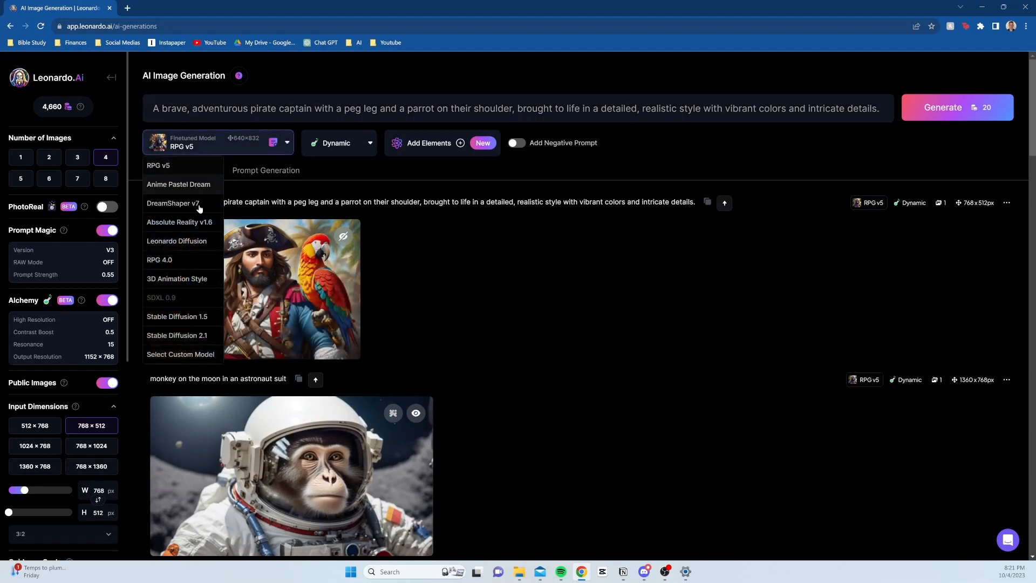
pyautogui.click(111, 207)
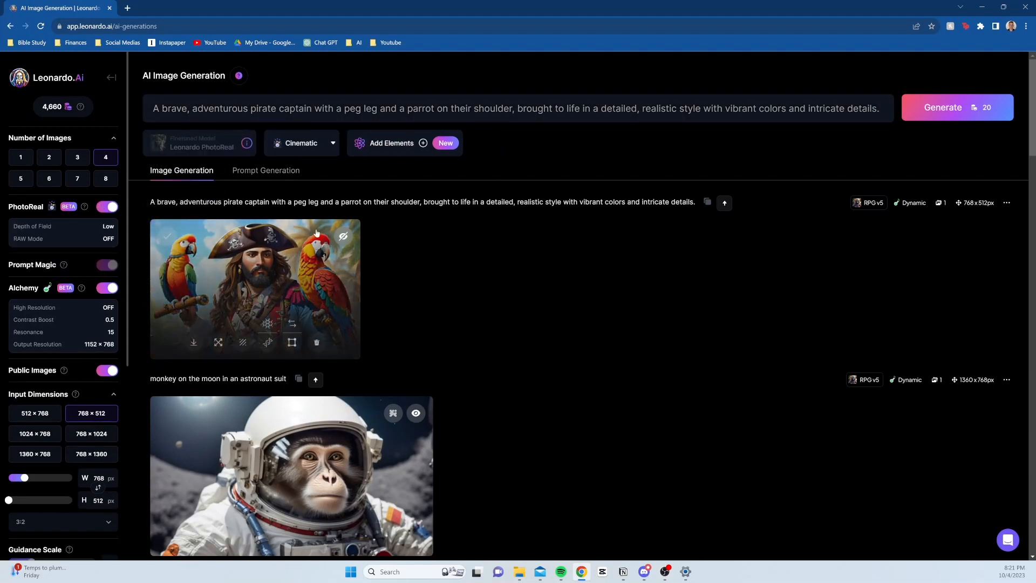
pyautogui.click(938, 108)
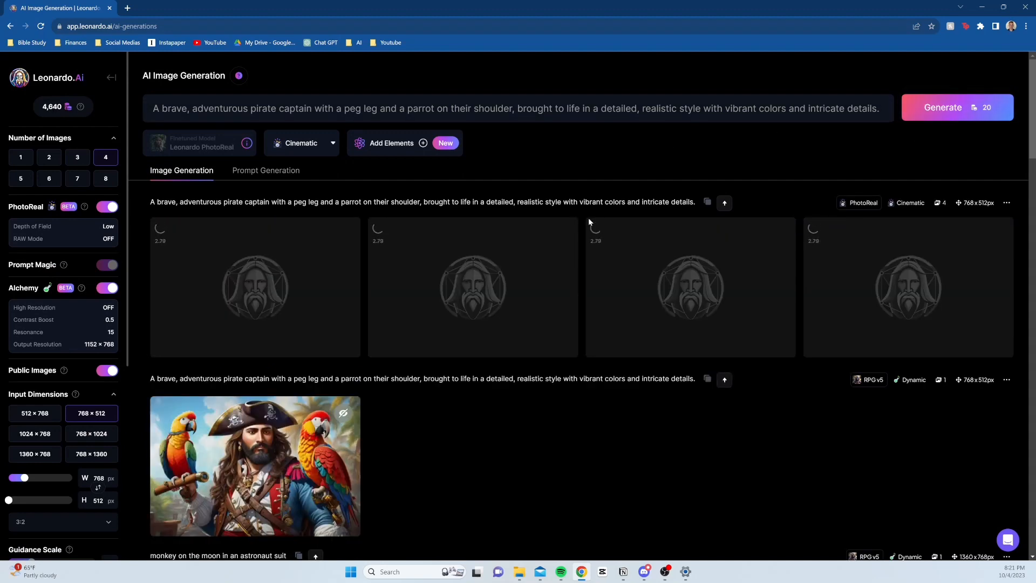
pyautogui.scroll(-2, 481, 262)
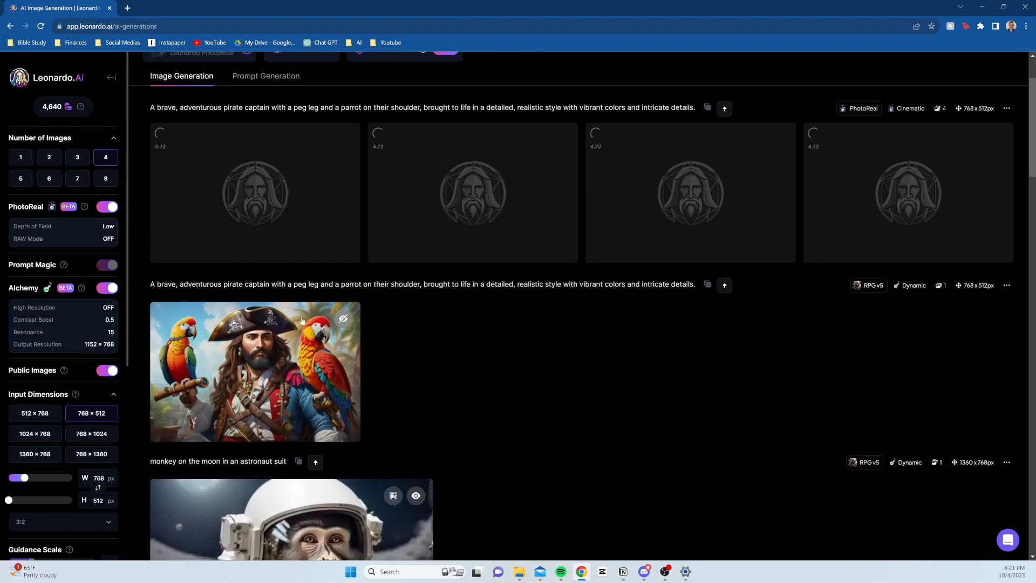
pyautogui.scroll(1, 440, 246)
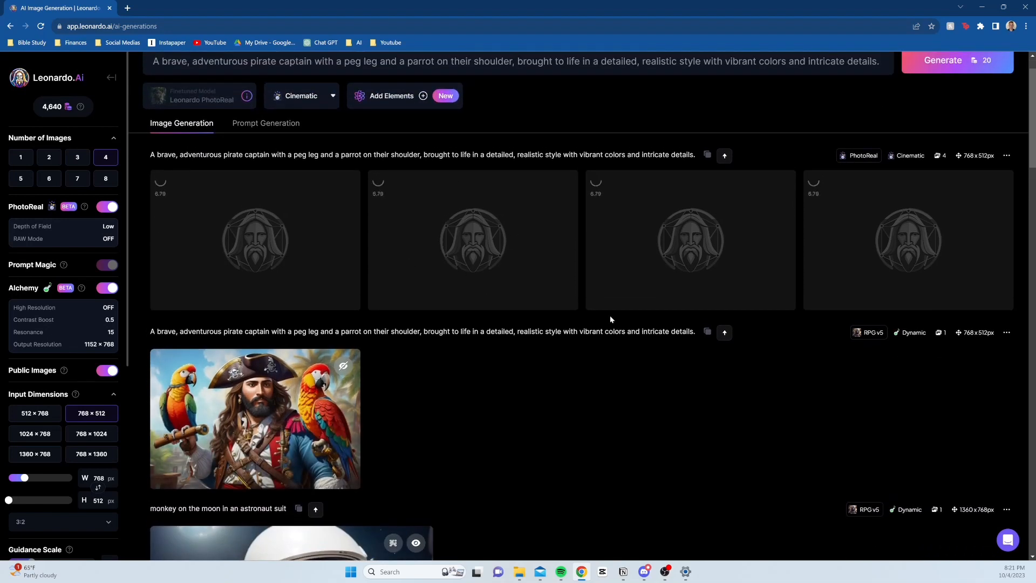
pyautogui.scroll(1, 610, 316)
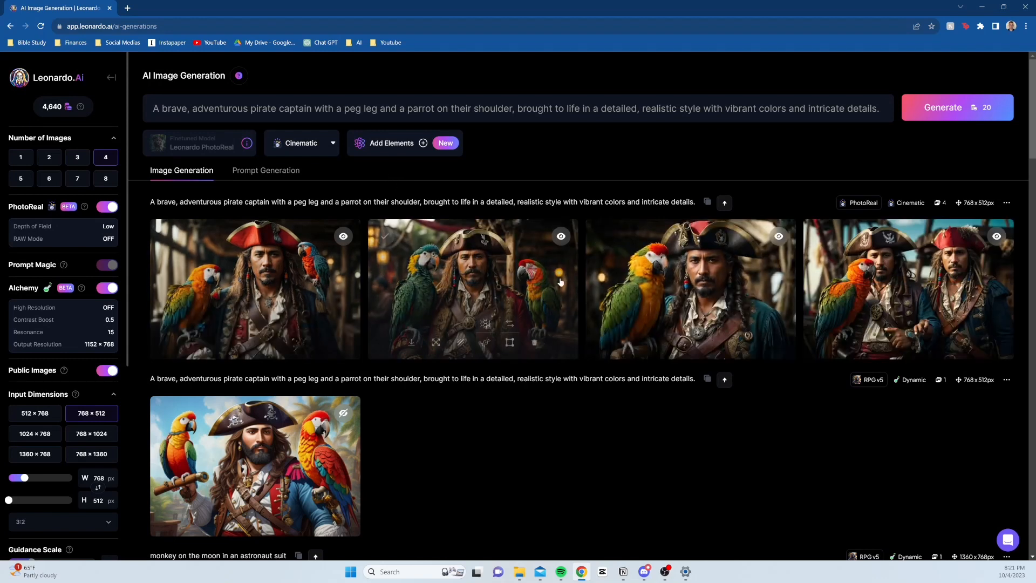
pyautogui.scroll(-1, 279, 454)
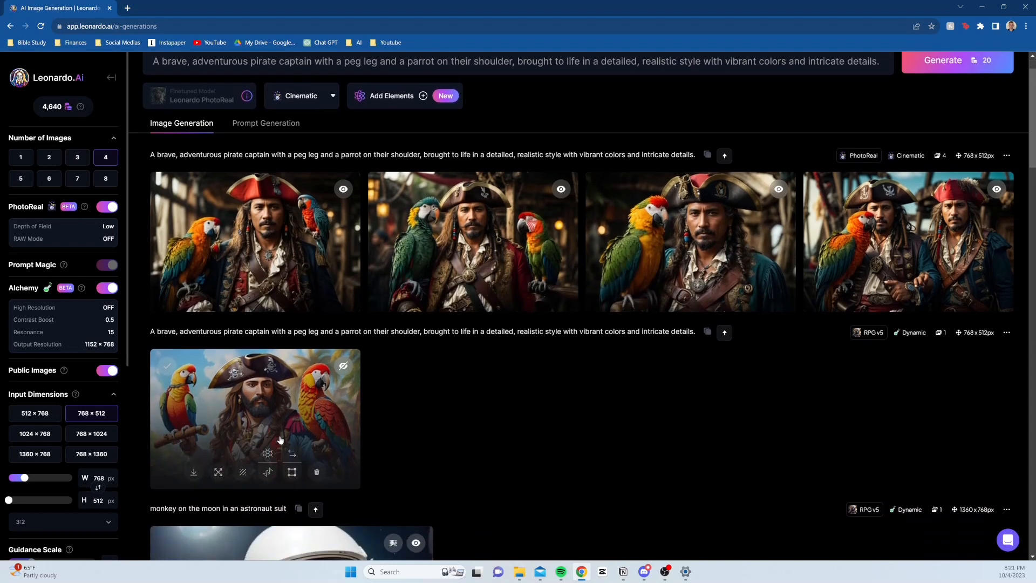
pyautogui.scroll(1, 426, 387)
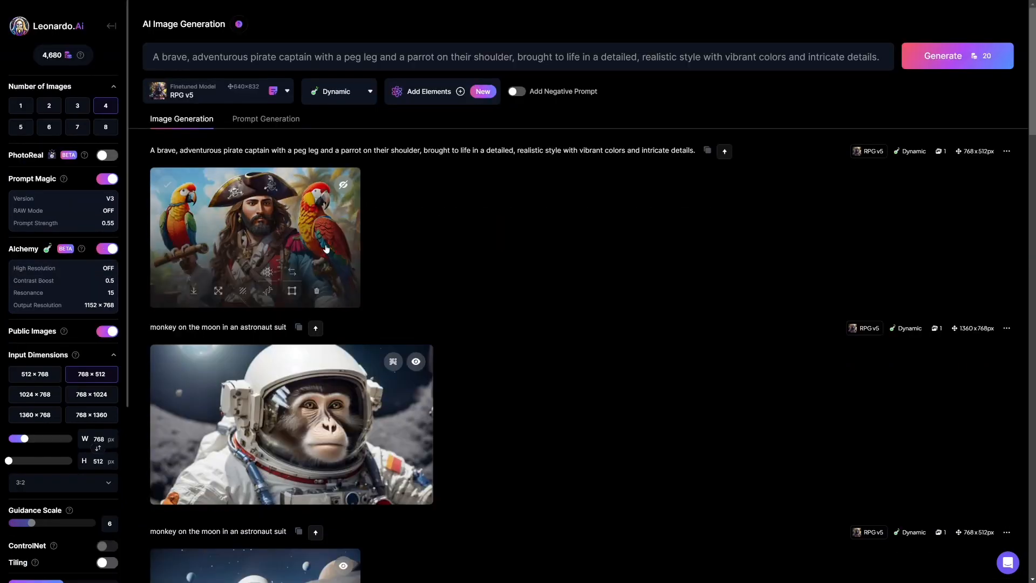
# Take a look at the empty AI Canvas editor and return to AI Image Generation
pyautogui.click(111, 26)
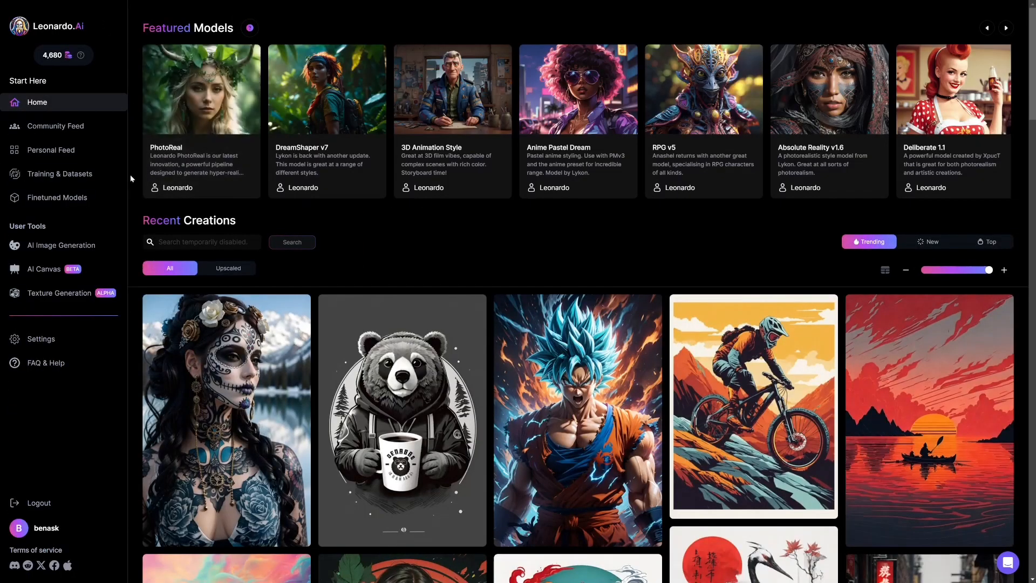
pyautogui.click(84, 276)
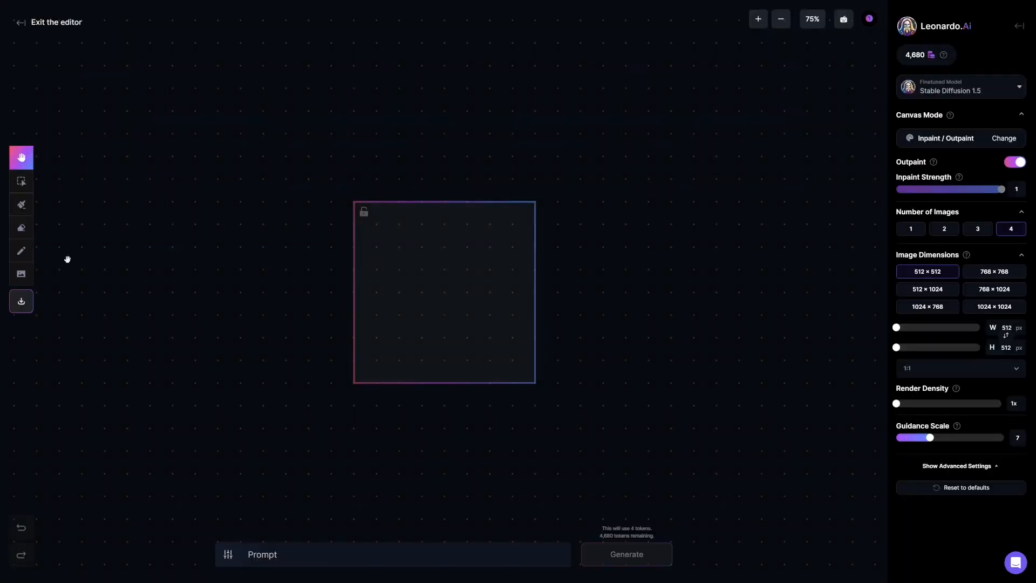
pyautogui.click(20, 25)
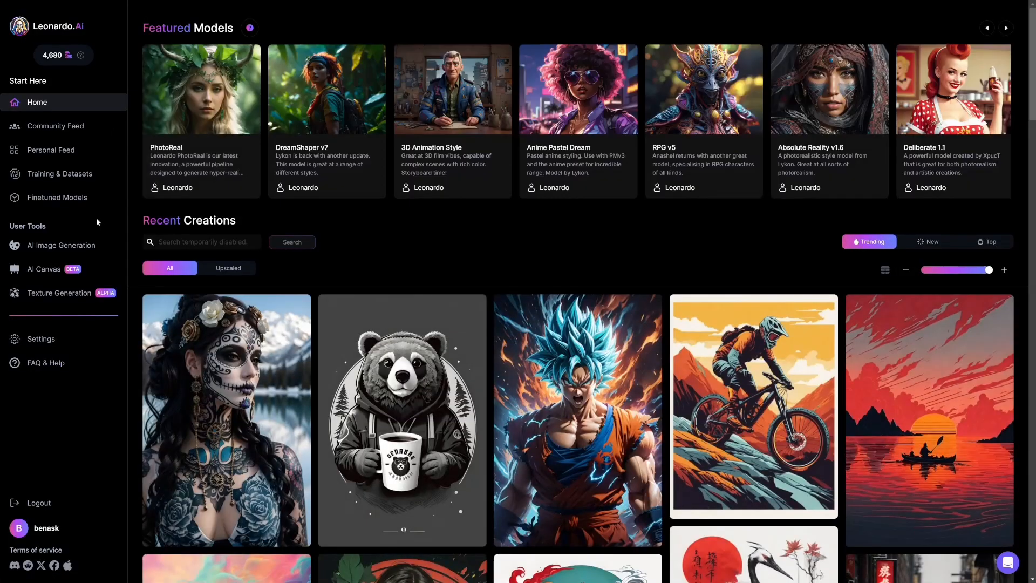
pyautogui.click(65, 245)
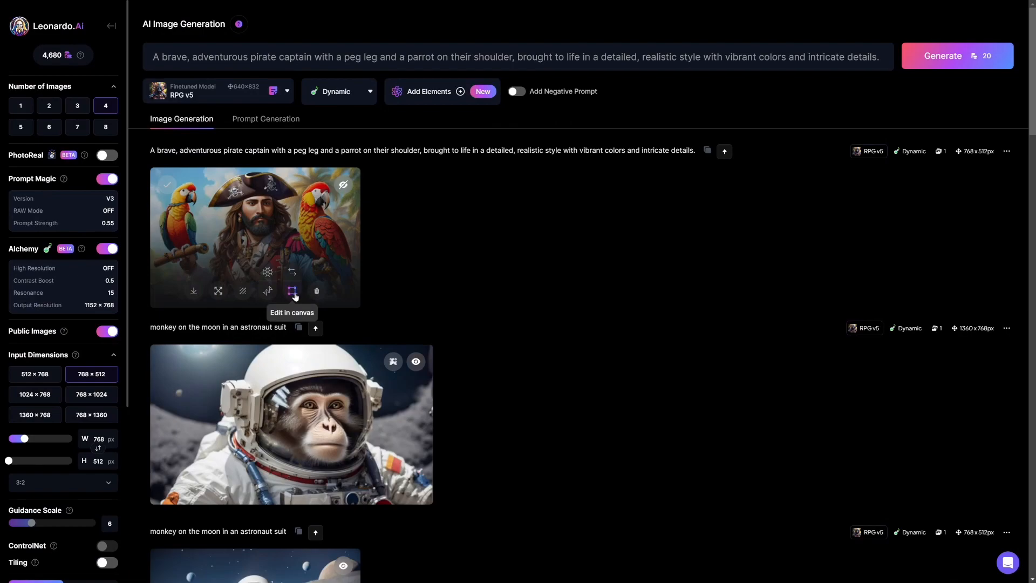
# Open the pirate captain image in the canvas editor, check the image import sources, and select the image on the canvas
pyautogui.click(292, 292)
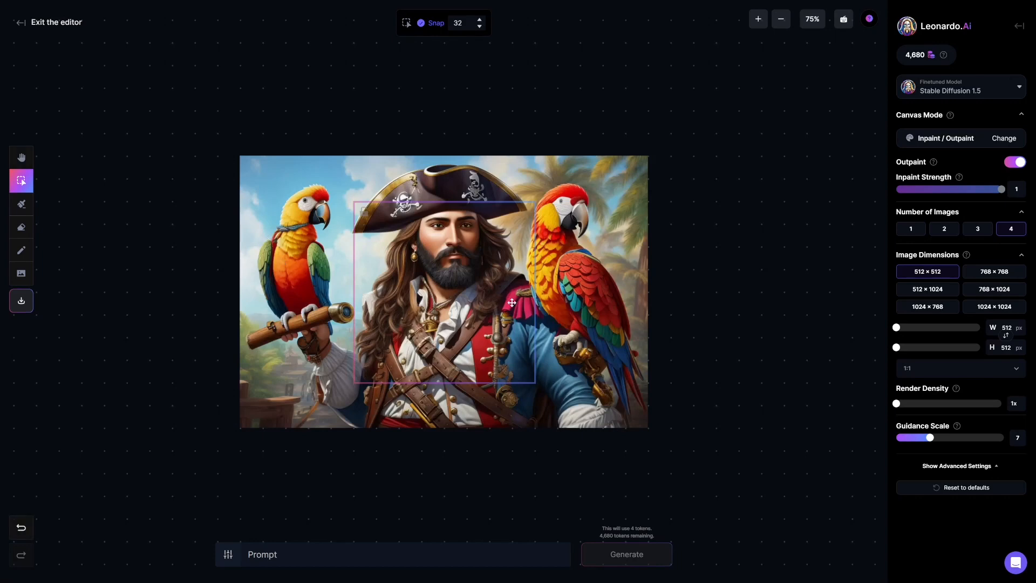
pyautogui.click(22, 273)
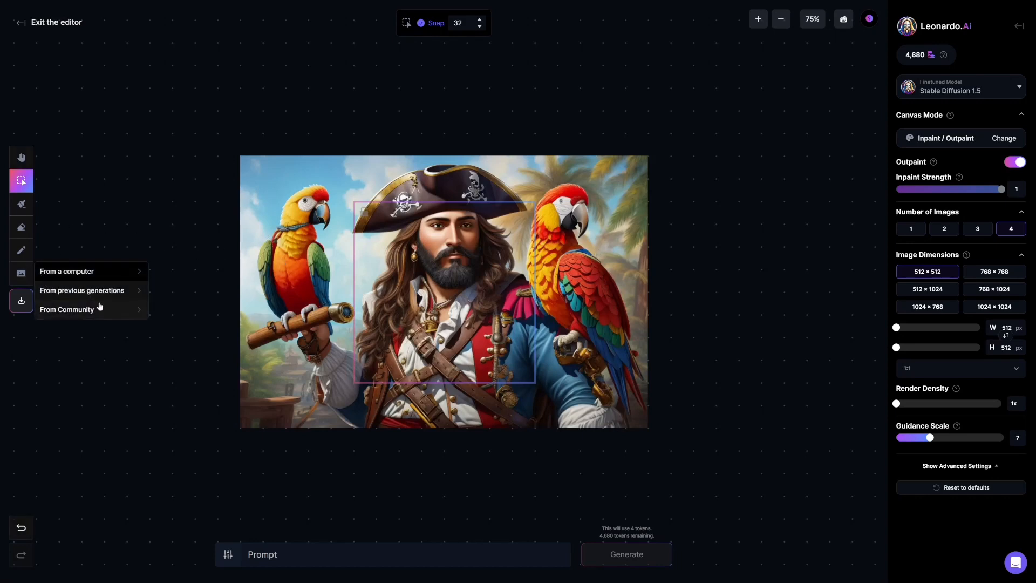
pyautogui.click(131, 349)
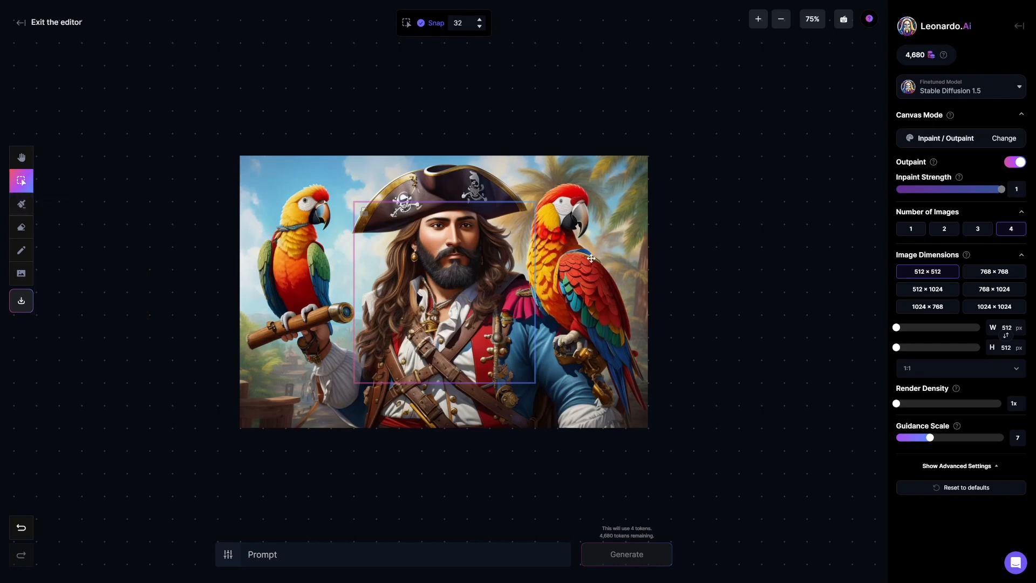
pyautogui.click(634, 242)
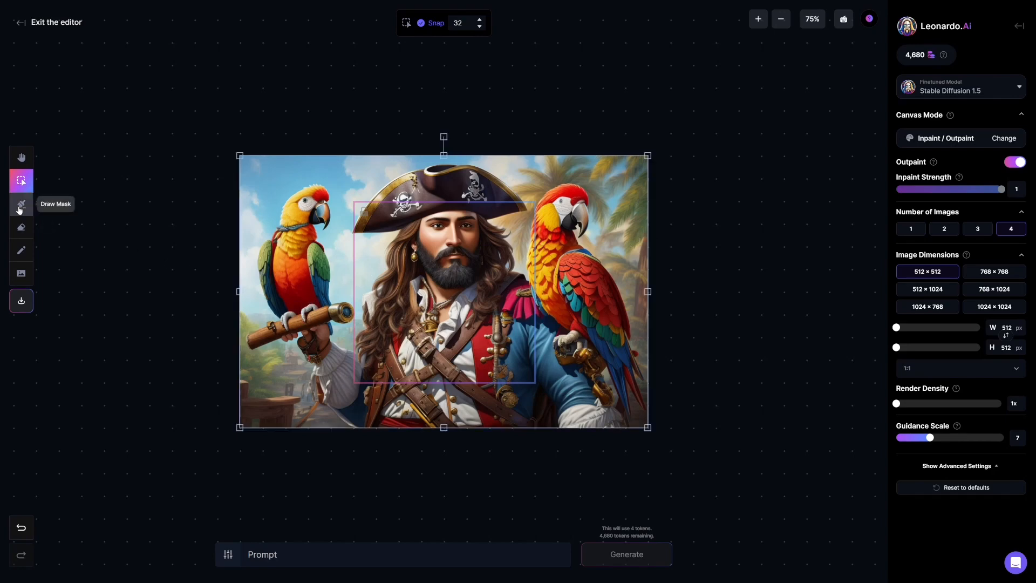
# Move the pirate image and the generation frame apart on the canvas so the frame sits in empty space to the image's right
pyautogui.click(21, 204)
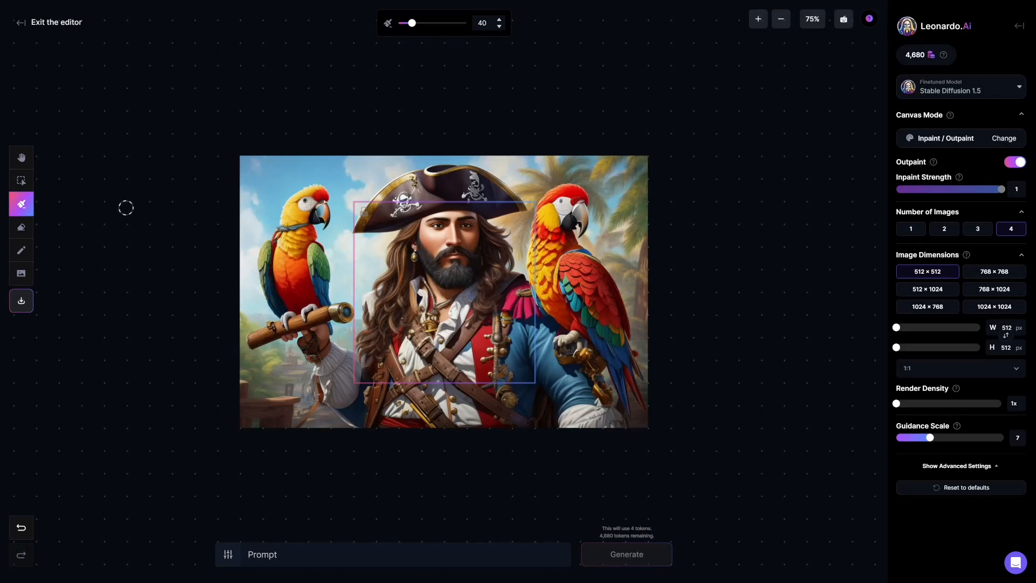
pyautogui.click(21, 181)
pyautogui.moveTo(550, 355); pyautogui.dragTo(312, 195)
pyautogui.moveTo(474, 273); pyautogui.dragTo(622, 159)
pyautogui.moveTo(331, 210); pyautogui.dragTo(381, 246)
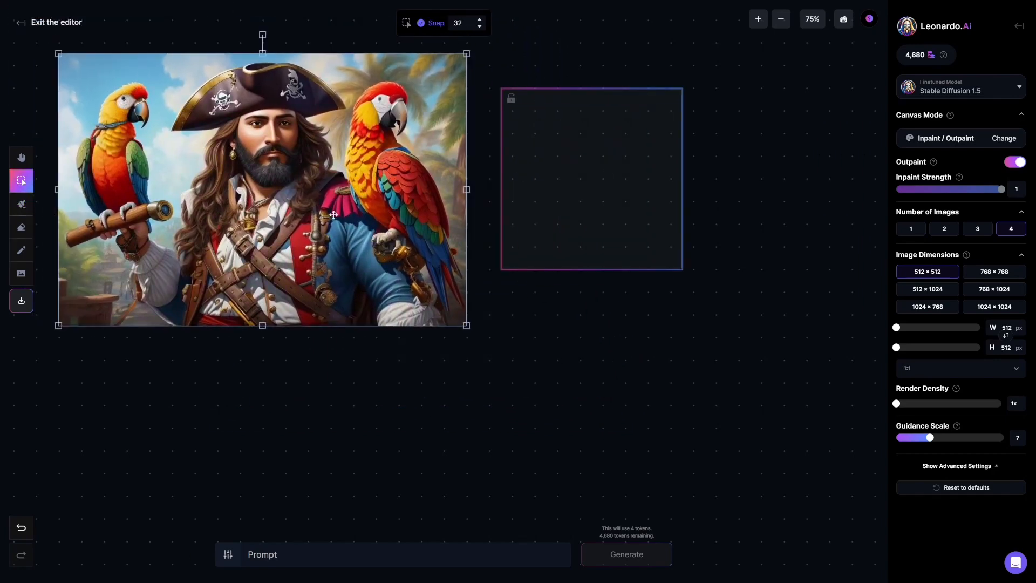
pyautogui.click(623, 214)
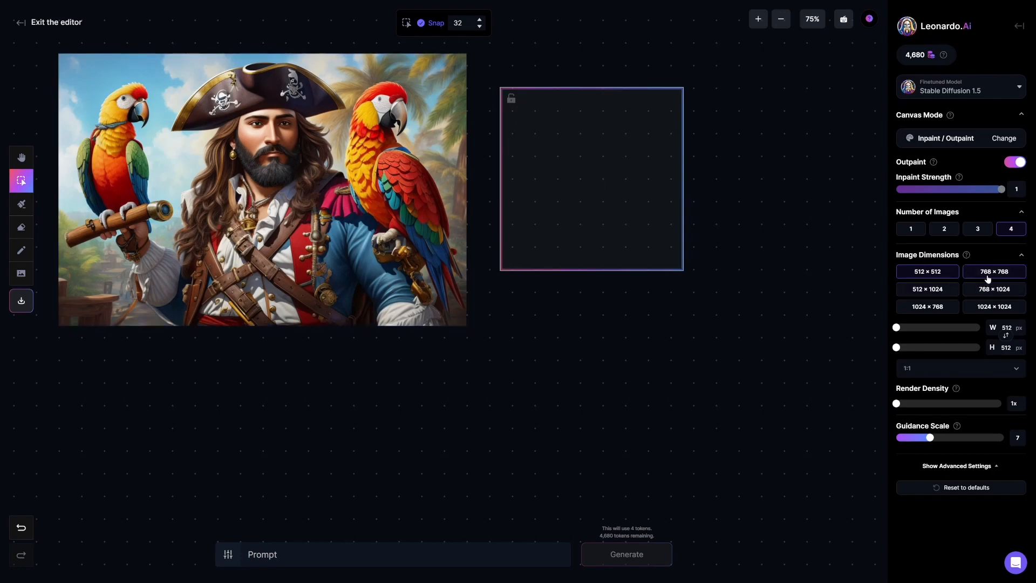
# Set the canvas's finetuned model to RPG v5 and review the canvas modes, keeping Inpaint / Outpaint
pyautogui.click(937, 291)
pyautogui.click(924, 275)
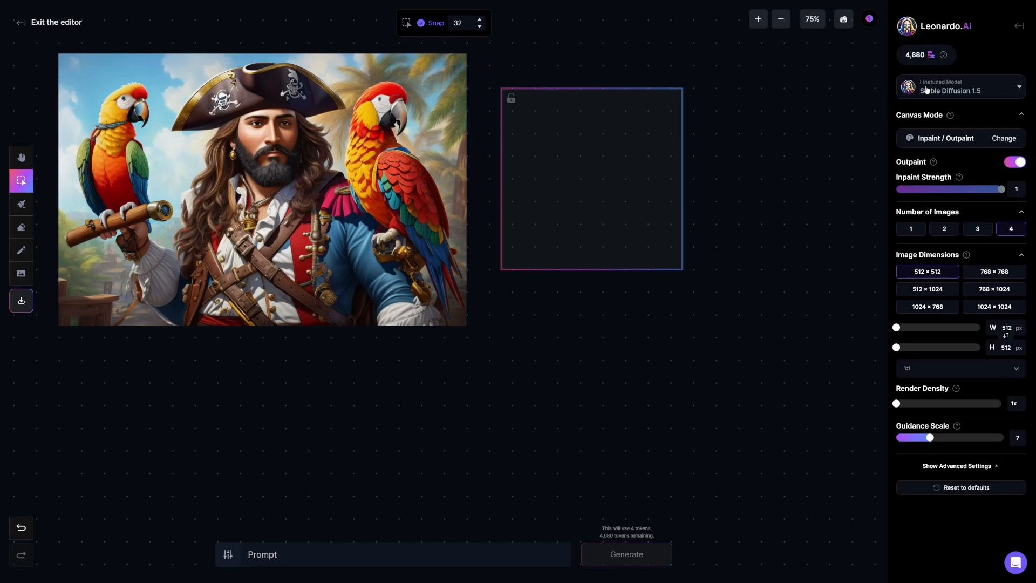
pyautogui.click(991, 93)
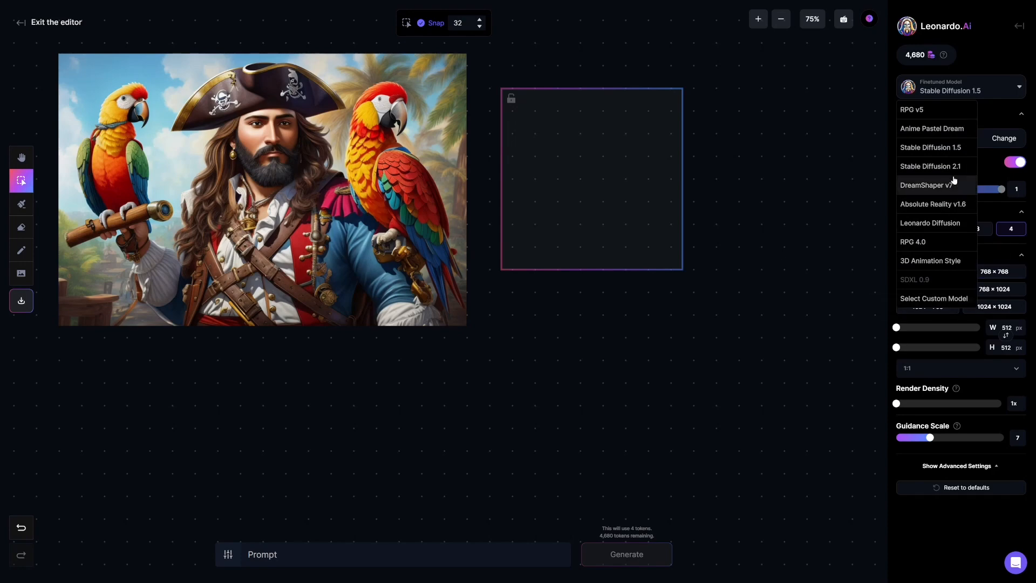
pyautogui.click(943, 244)
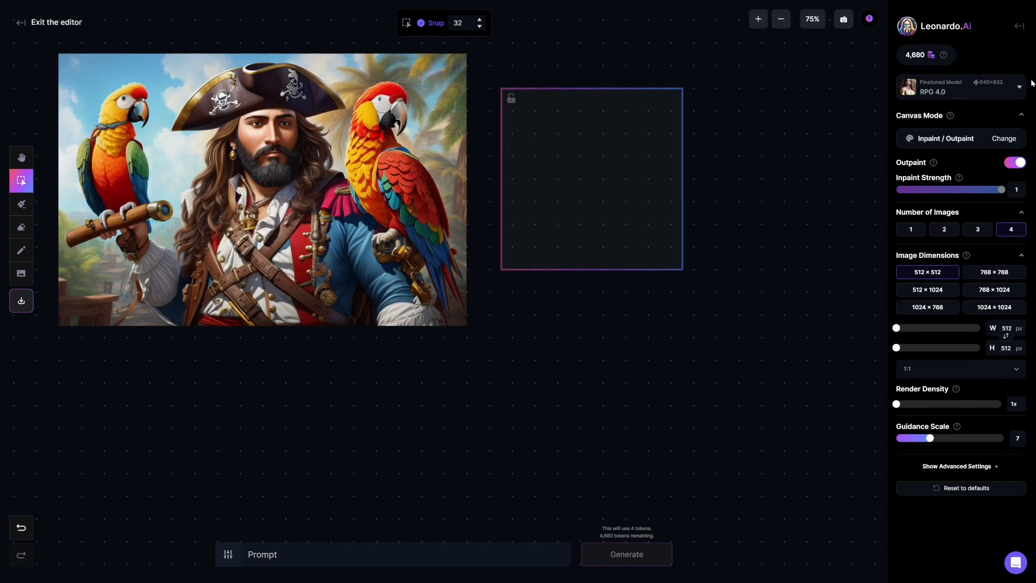
pyautogui.click(1013, 97)
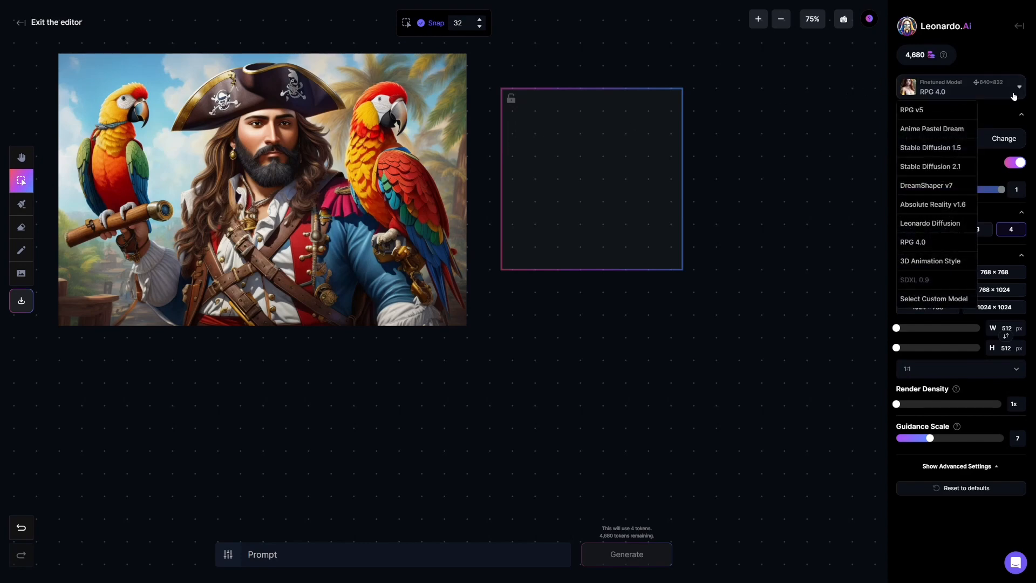
pyautogui.click(927, 112)
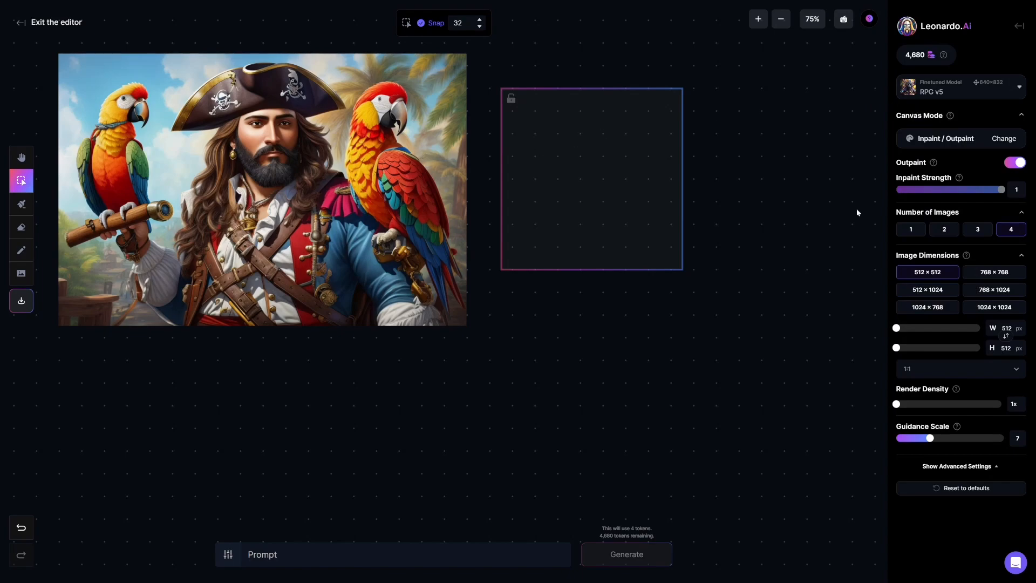
pyautogui.click(1000, 139)
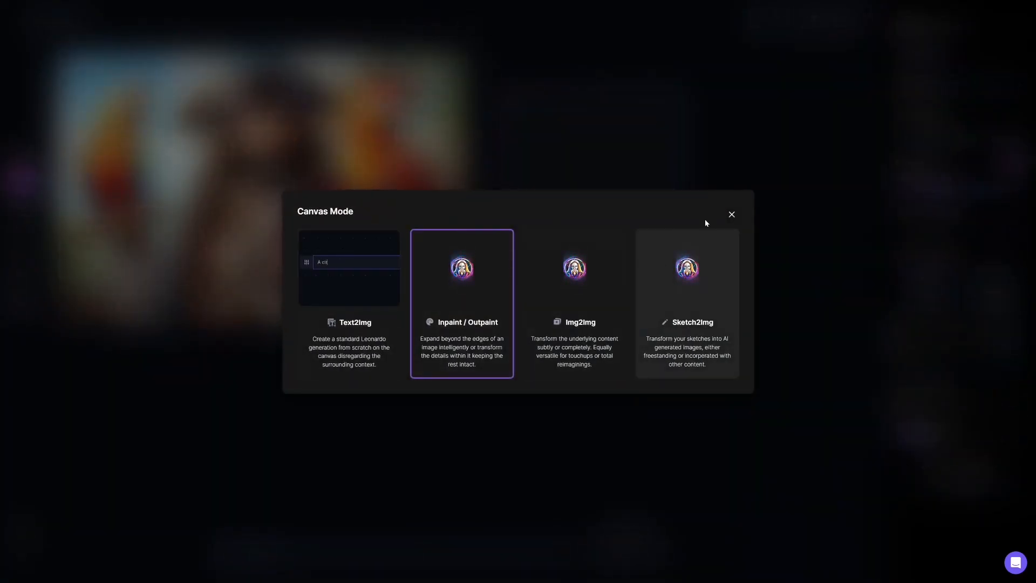
pyautogui.click(732, 216)
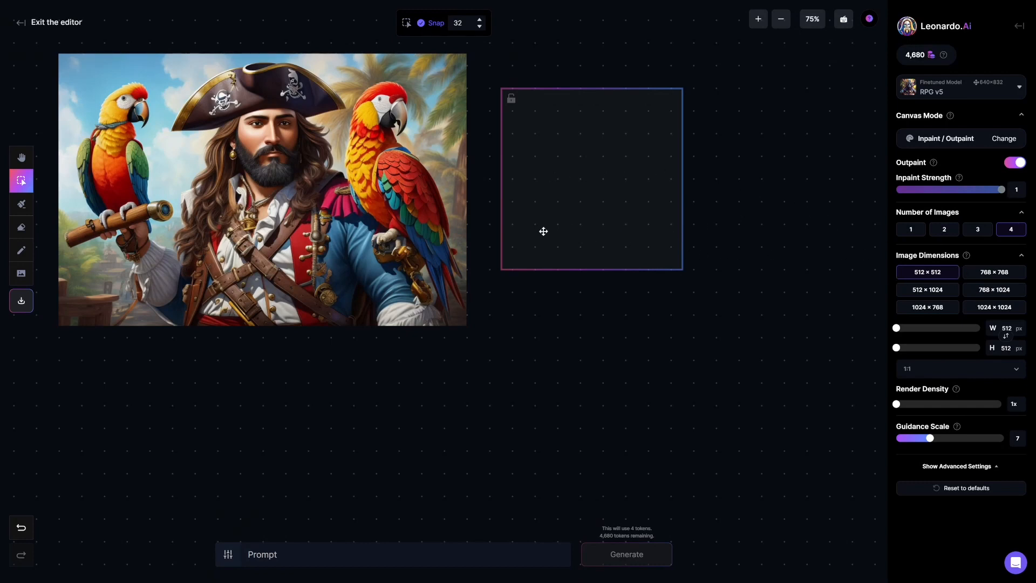
# Set the generation frame to 768 × 768 and place it half over the parrot side of the image and half over empty canvas
pyautogui.click(987, 273)
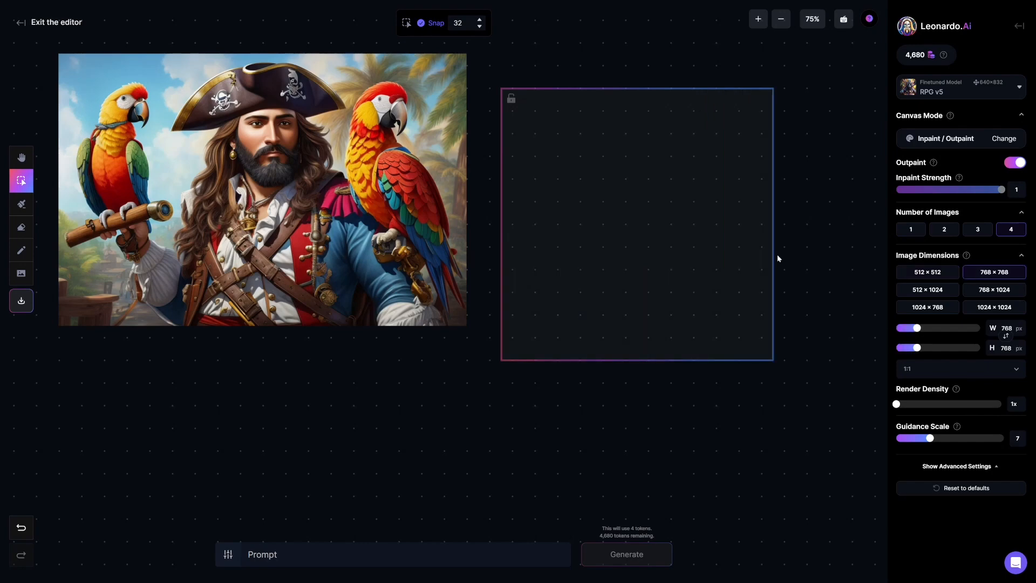
pyautogui.moveTo(684, 214); pyautogui.dragTo(663, 198)
pyautogui.moveTo(657, 201); pyautogui.dragTo(665, 210)
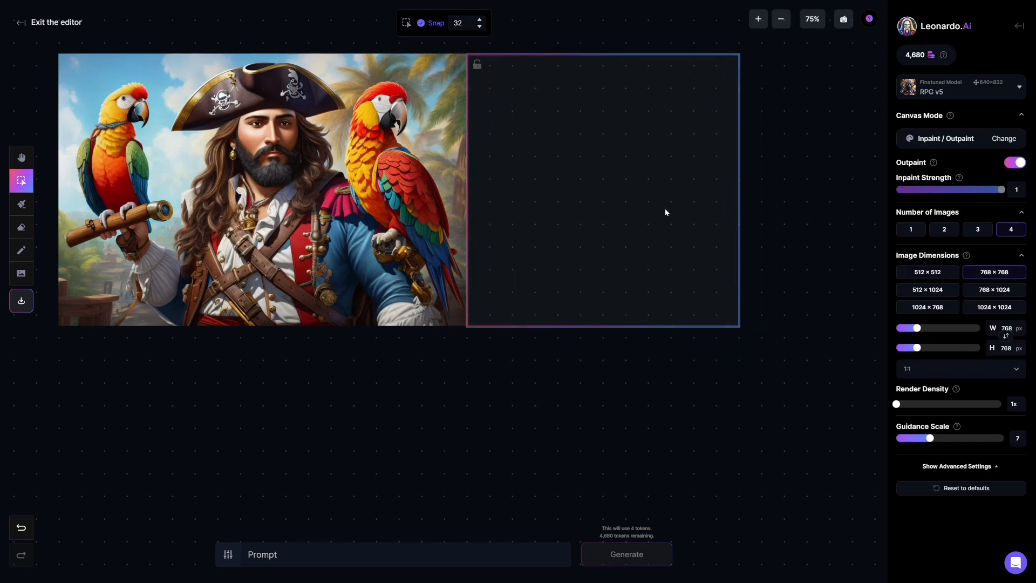
pyautogui.moveTo(547, 222); pyautogui.dragTo(381, 217)
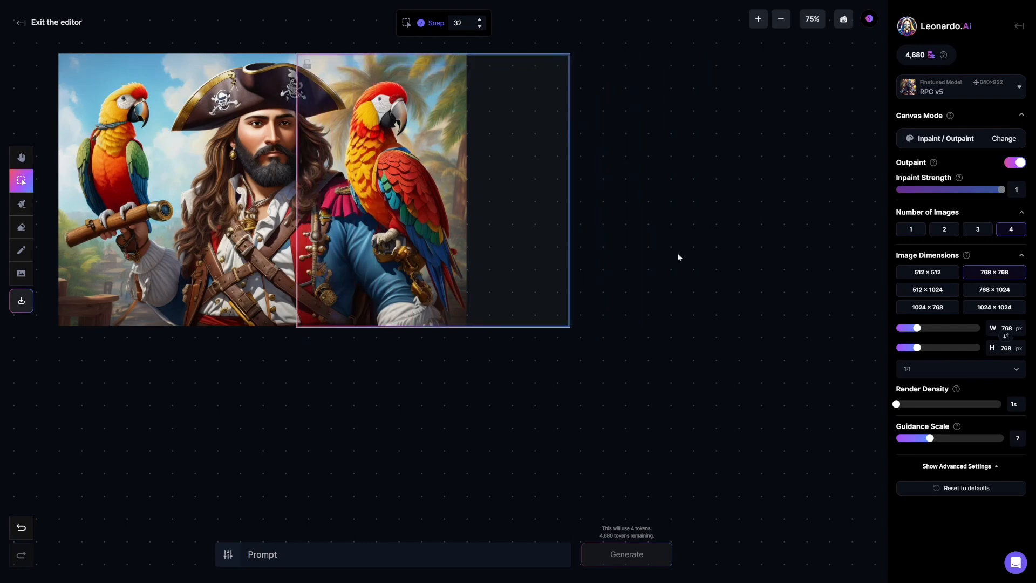
pyautogui.moveTo(934, 163)
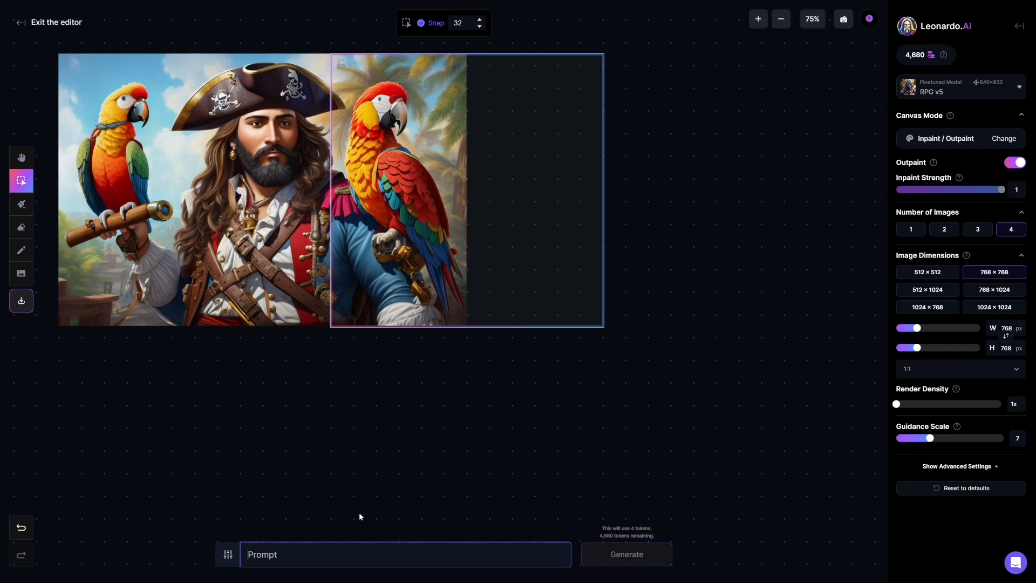
# Generate four outpainting variations of the framed area with the prompt "extend this image"
pyautogui.write('extend th')
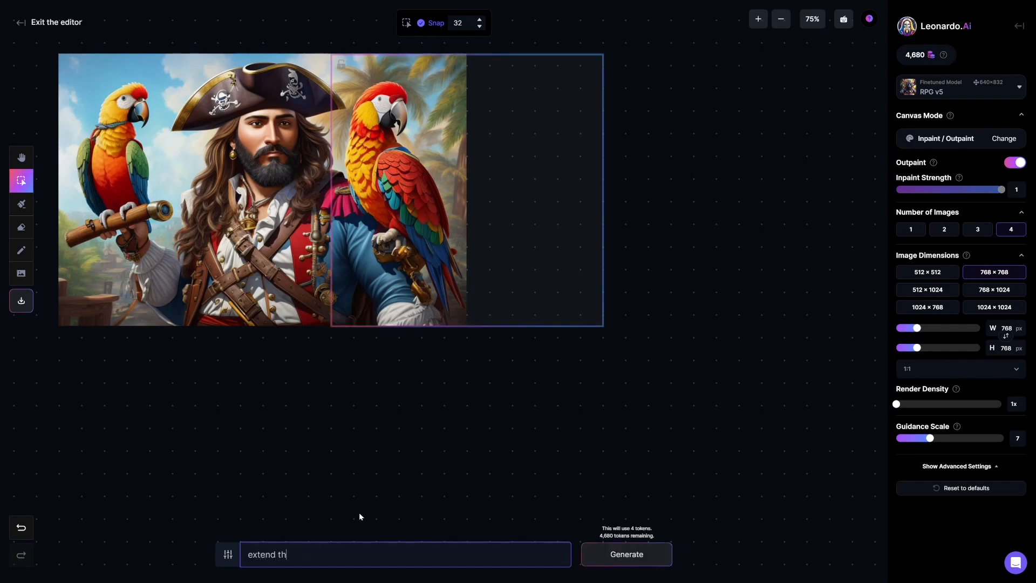
pyautogui.write('is image')
pyautogui.press('Return')
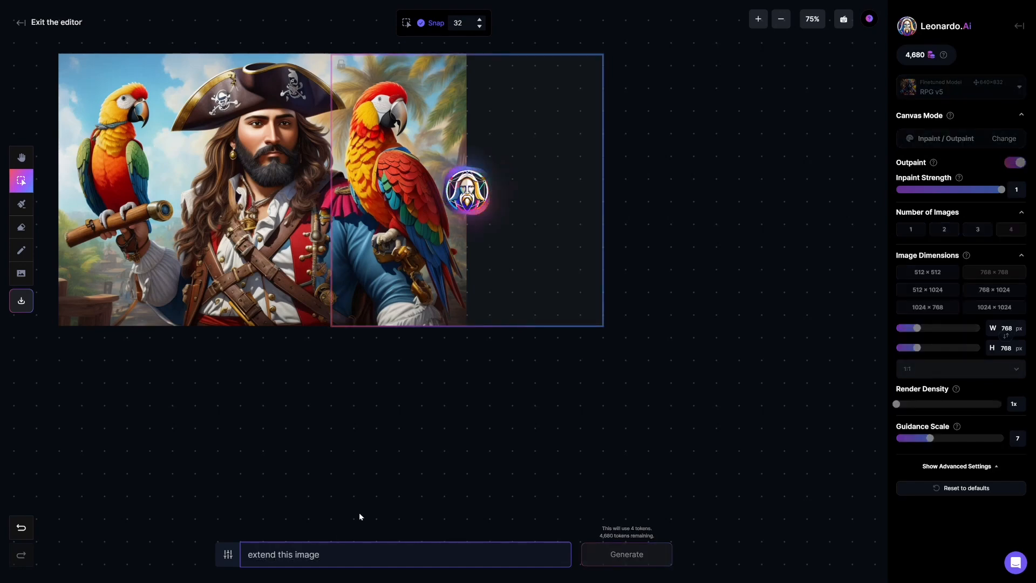
pyautogui.press('h')
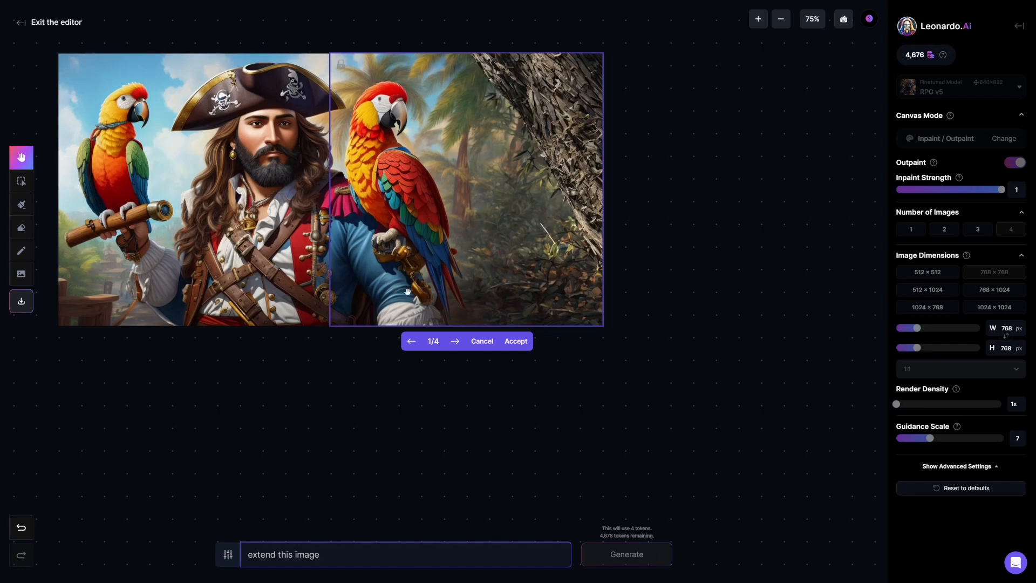
# Compare the four extension variations and accept the third one, with palm trees and a crowd in the background
pyautogui.click(455, 346)
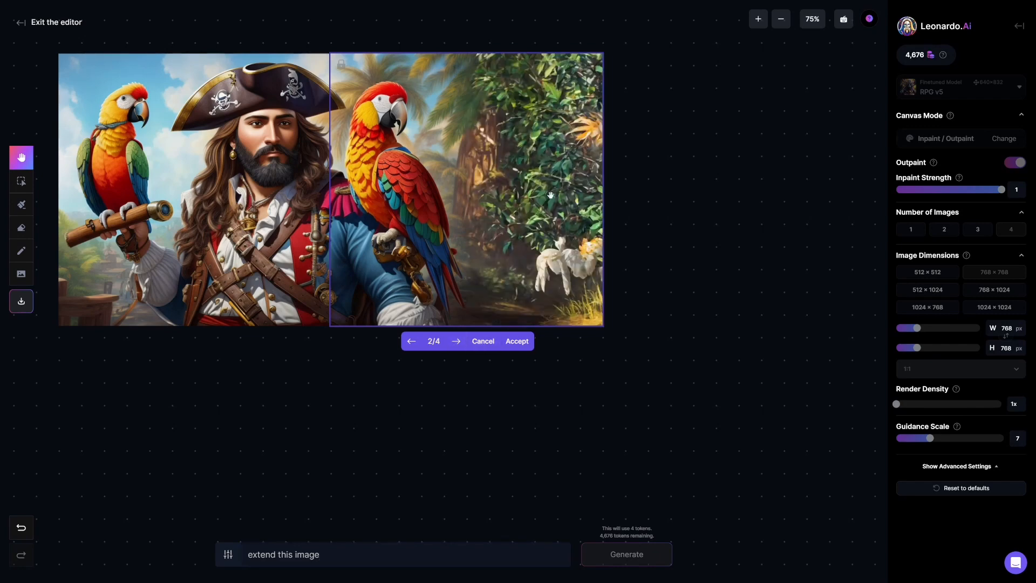
pyautogui.click(456, 344)
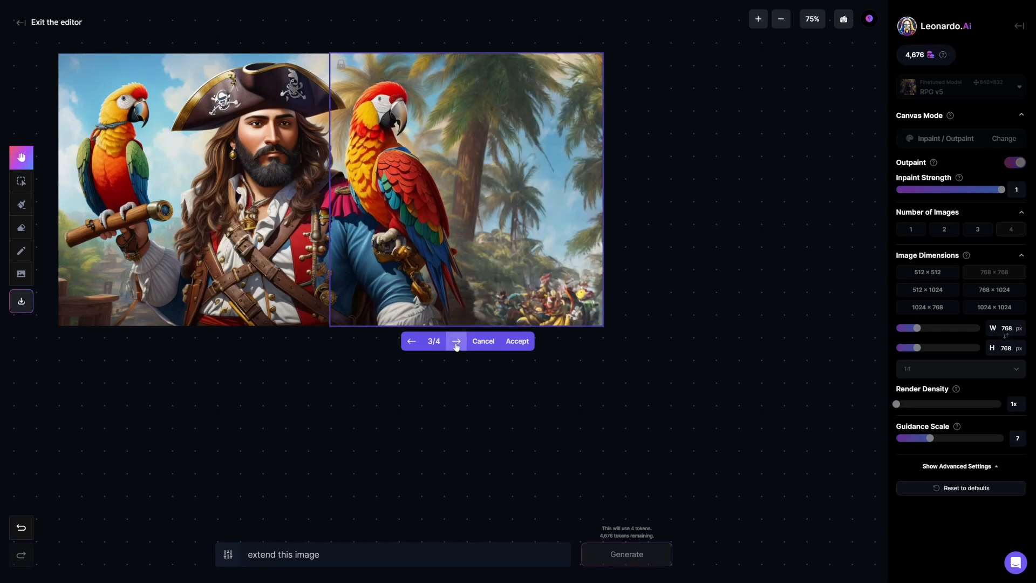
pyautogui.click(456, 346)
pyautogui.click(456, 346)
pyautogui.click(521, 343)
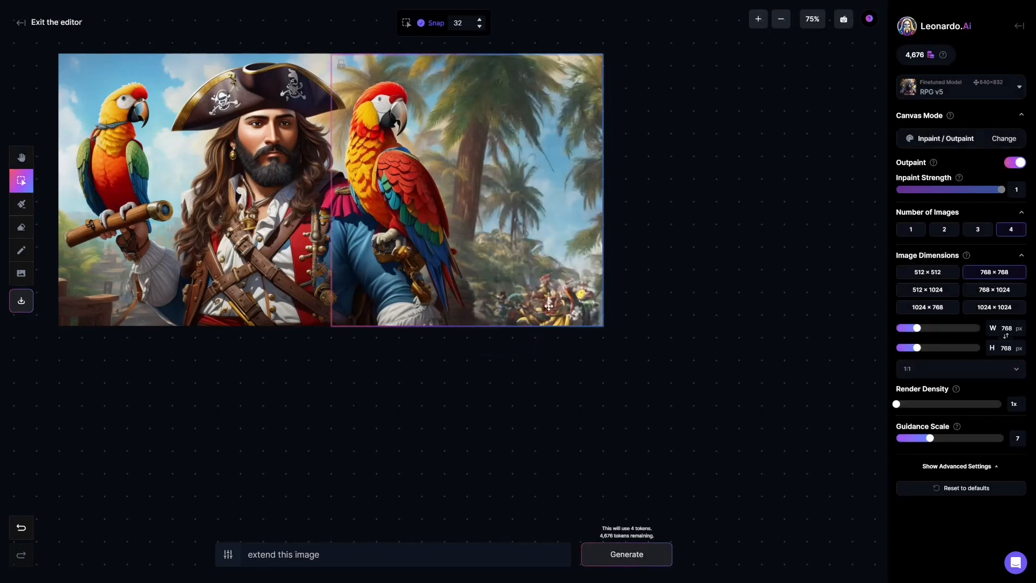
# Erase the distorted crowd in the lower right corner of the extended image using an eraser size of 200
pyautogui.moveTo(561, 294); pyautogui.dragTo(556, 181)
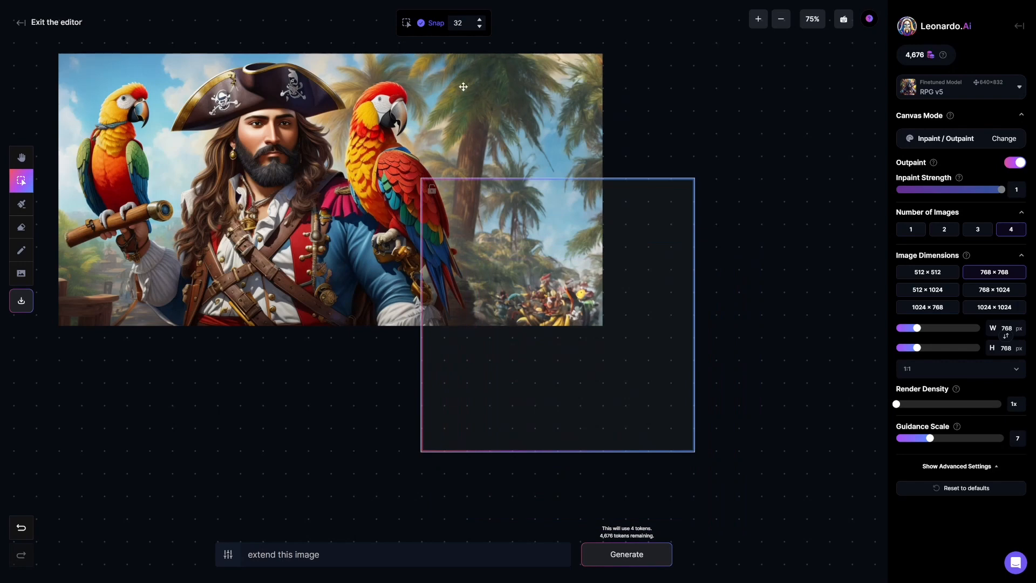
pyautogui.moveTo(608, 367); pyautogui.dragTo(527, 240)
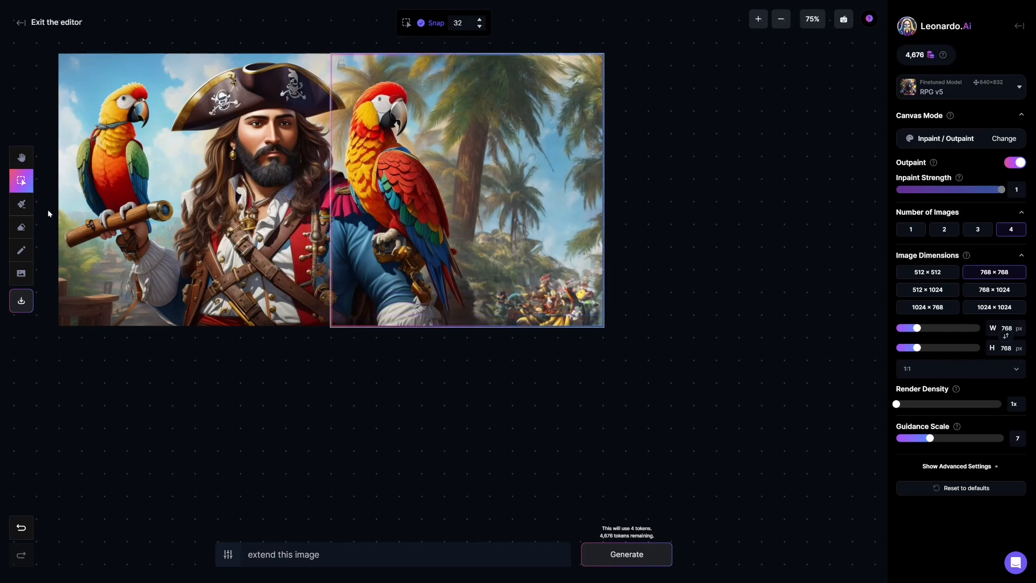
pyautogui.click(21, 231)
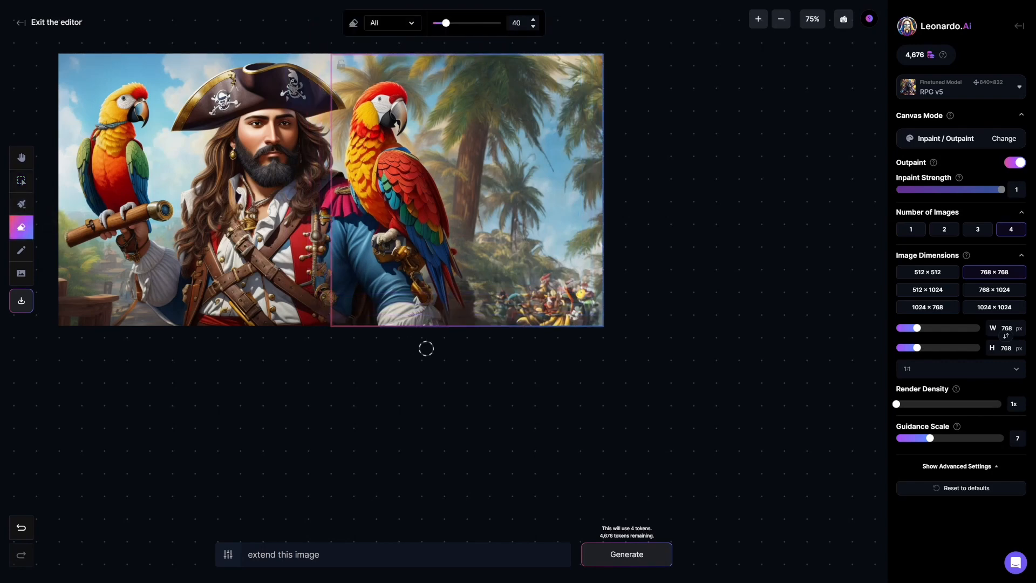
pyautogui.press(']')
pyautogui.press(']')
pyautogui.press(']')
pyautogui.press(']')
pyautogui.press(']')
pyautogui.press(']')
pyautogui.press(']')
pyautogui.press(']')
pyautogui.press(']')
pyautogui.press(']')
pyautogui.press(']')
pyautogui.press(']')
pyautogui.press(']')
pyautogui.press(']')
pyautogui.press(']')
pyautogui.press(']')
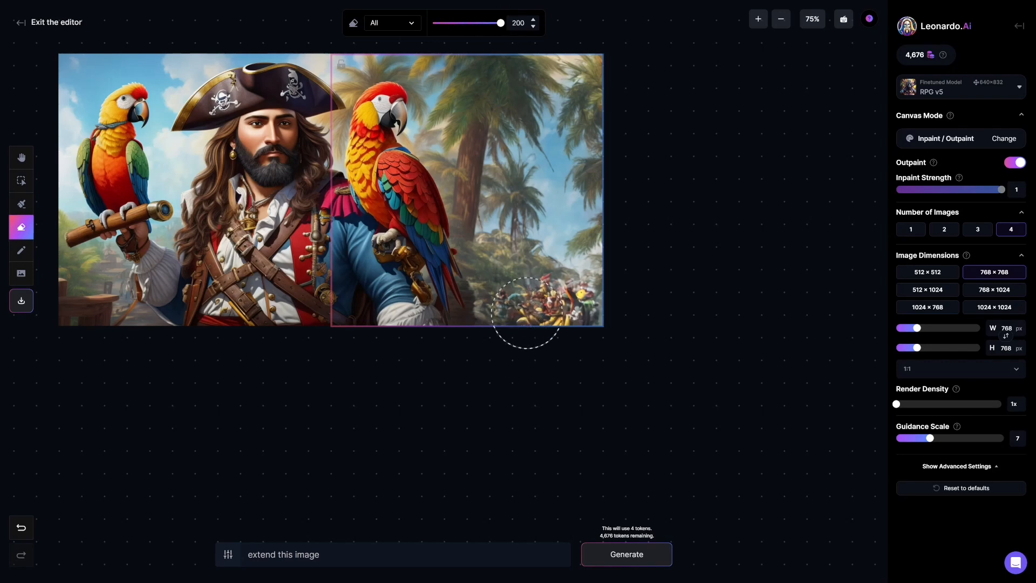
pyautogui.moveTo(522, 307); pyautogui.dragTo(566, 300)
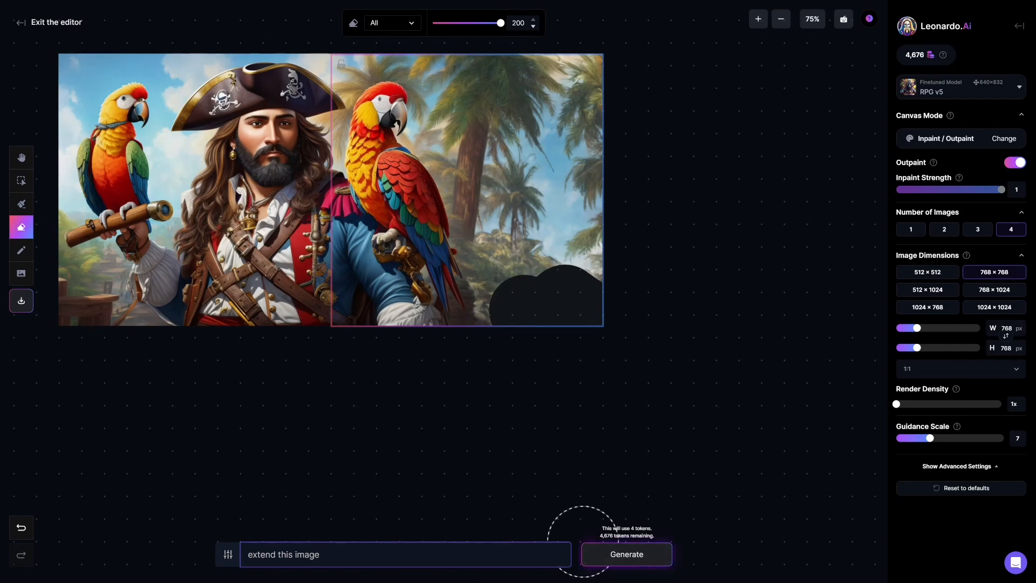
# Replace the prompt with "a gaggle of pirates coming up a sandy beach" and generate fills for the erased area
pyautogui.moveTo(320, 554); pyautogui.dragTo(242, 520)
pyautogui.write('a ga')
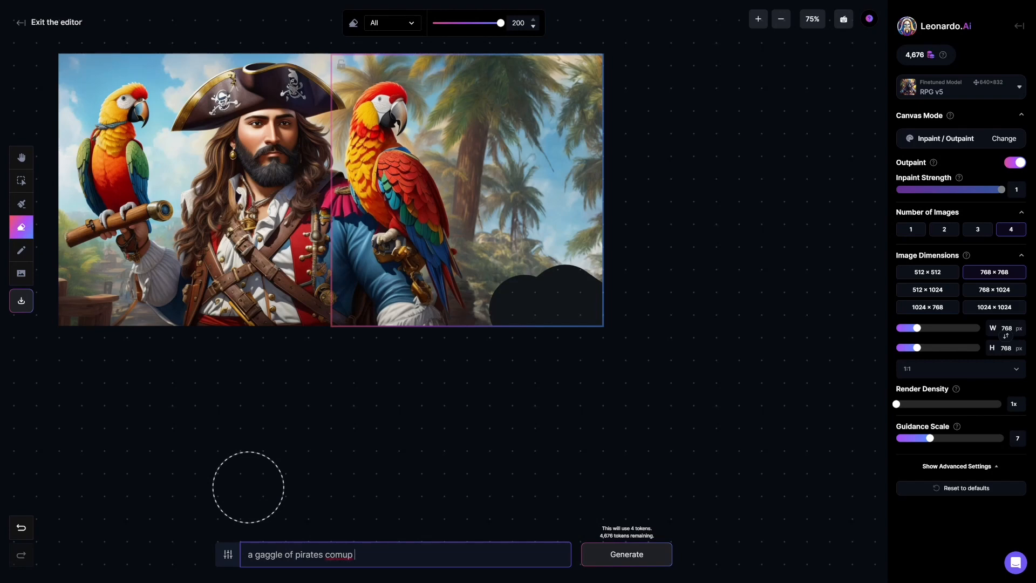
pyautogui.write('ggle of pirates cominmg')
pyautogui.write(' beach')
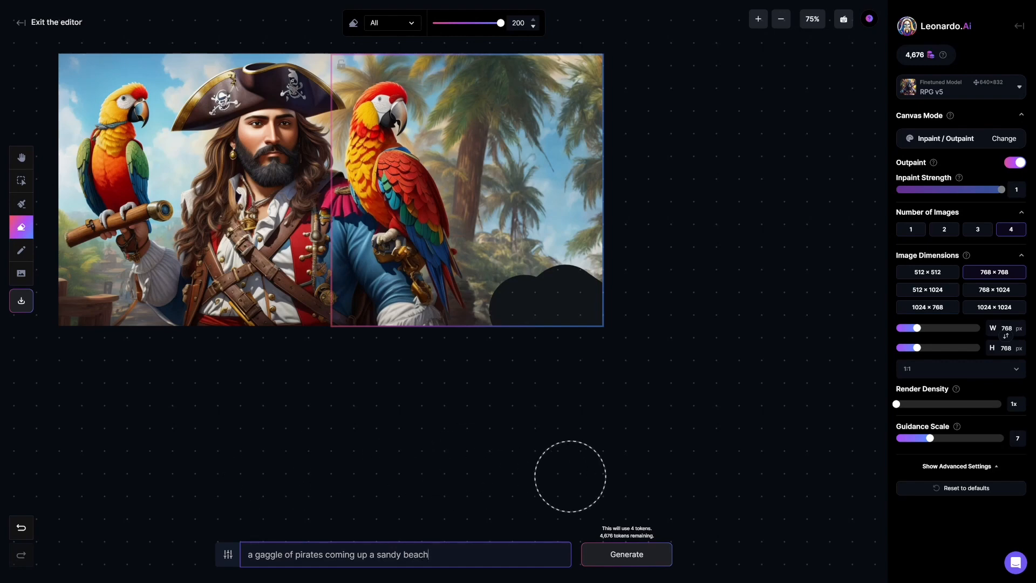
pyautogui.click(657, 561)
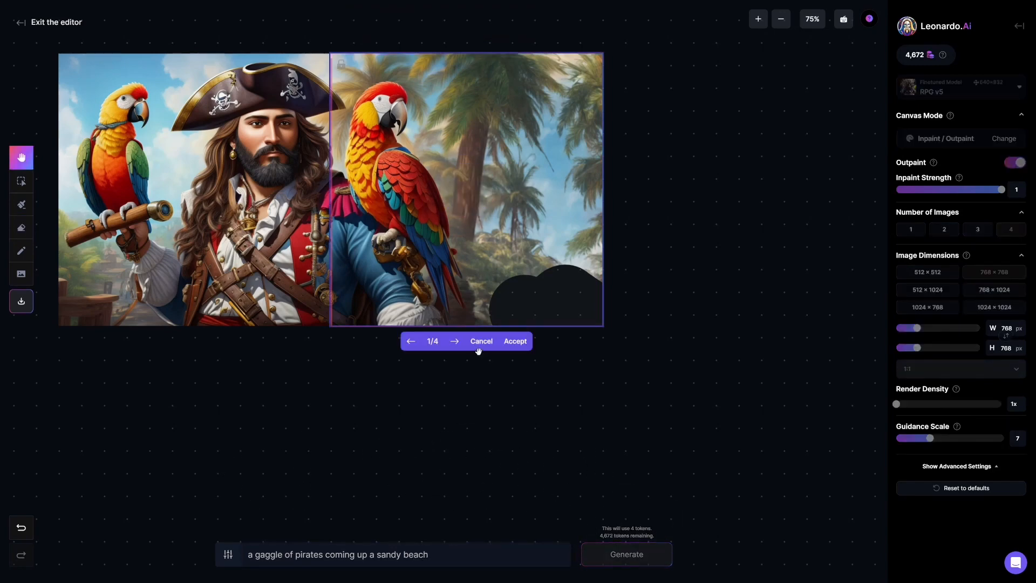
# Compare the generated pirate fills and accept the second variation
pyautogui.click(455, 341)
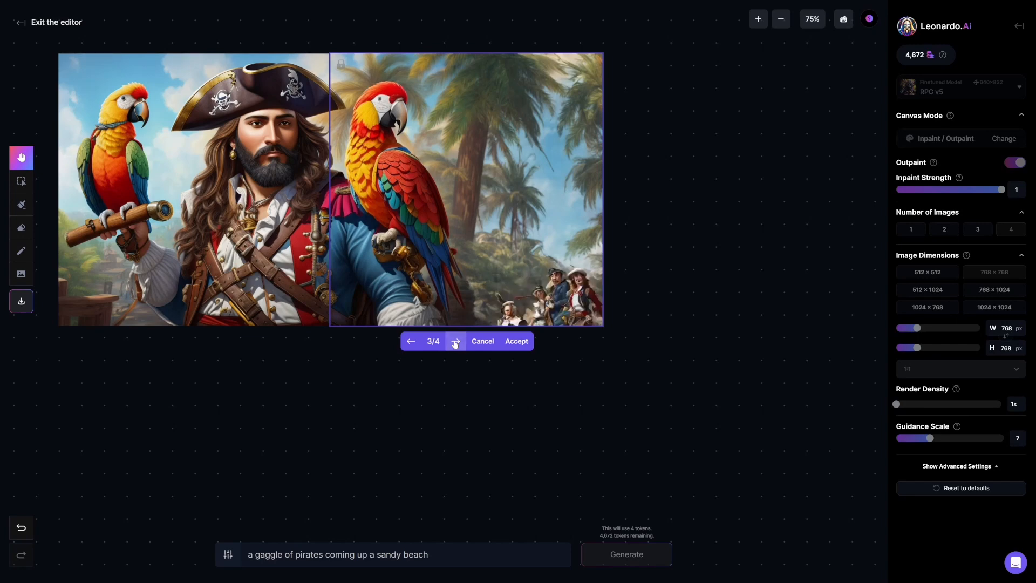
pyautogui.click(455, 342)
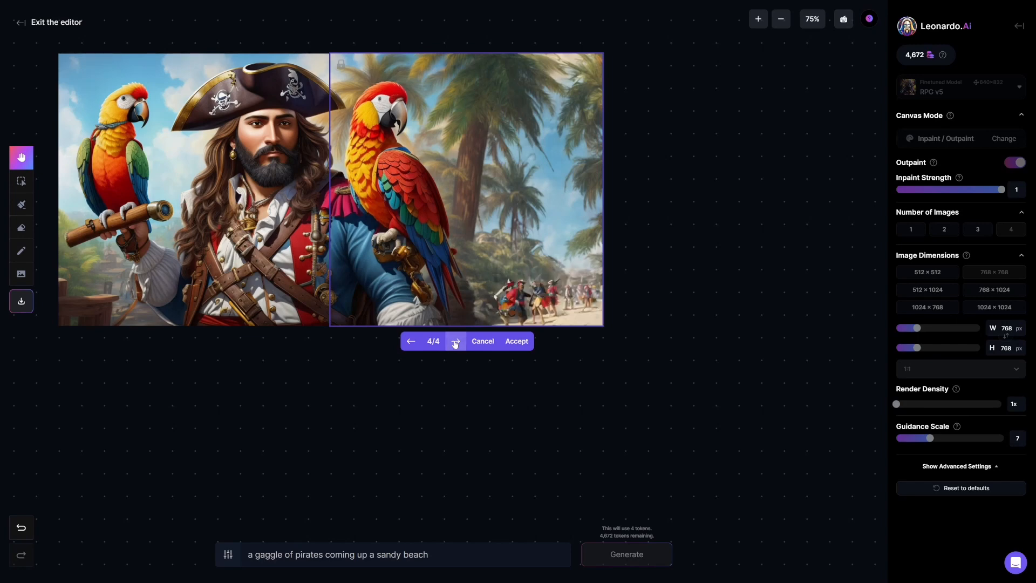
pyautogui.click(412, 342)
pyautogui.click(419, 344)
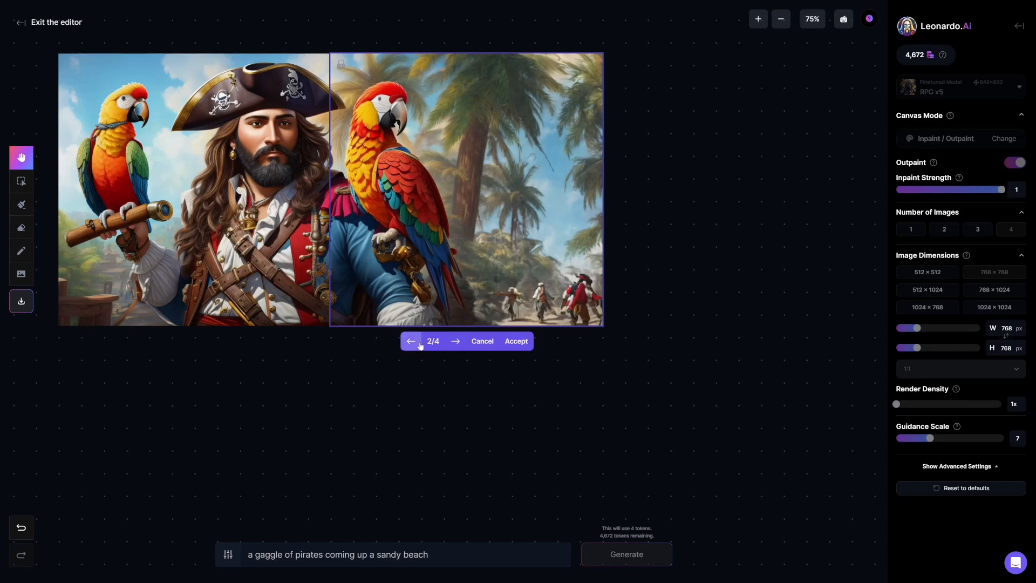
pyautogui.click(513, 342)
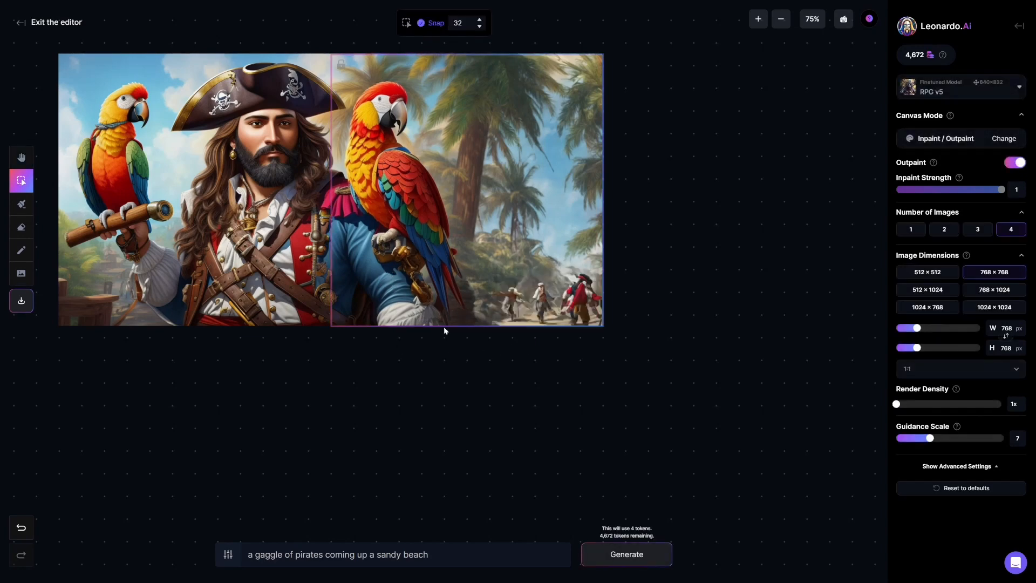
# Move the generation frame so it covers the captain and the parrot on his shoulder, and turn off Outpaint
pyautogui.moveTo(444, 323); pyautogui.dragTo(375, 432)
pyautogui.moveTo(405, 282); pyautogui.dragTo(279, 211)
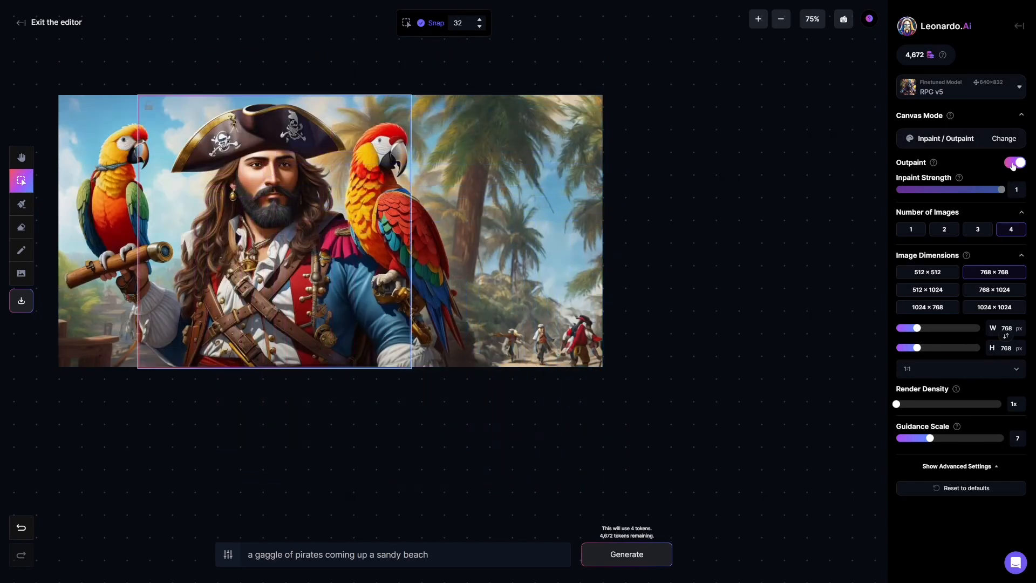
pyautogui.click(1012, 165)
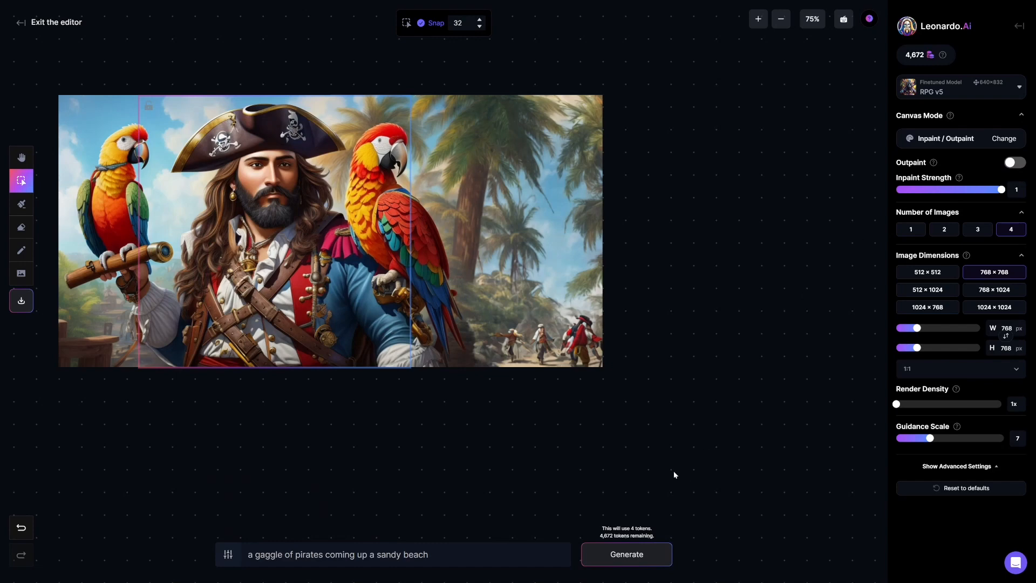
# Paint an inpaint mask over the captain's beard and jawline using a mask brush size of 59
pyautogui.click(22, 204)
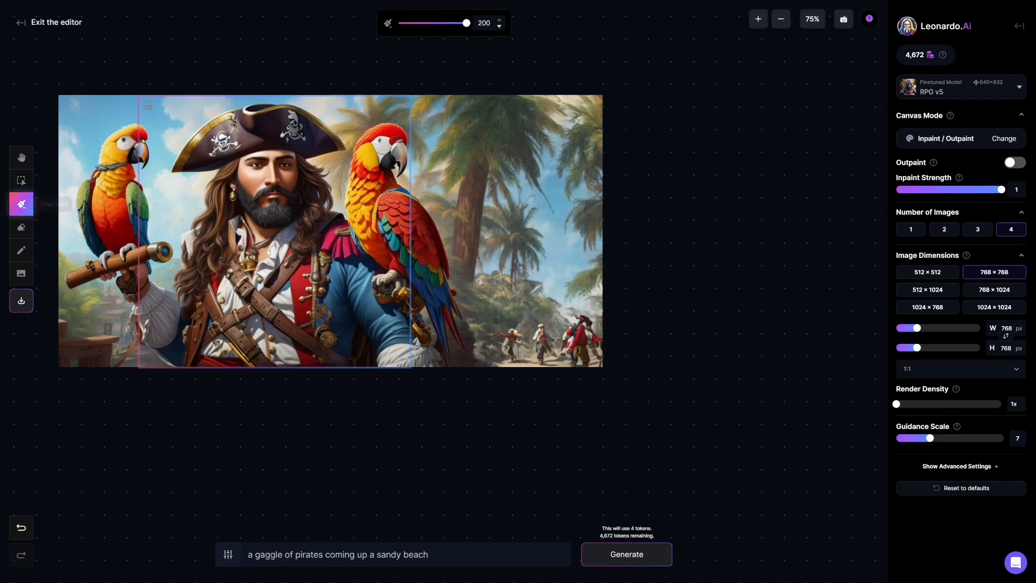
pyautogui.moveTo(466, 23); pyautogui.dragTo(426, 23)
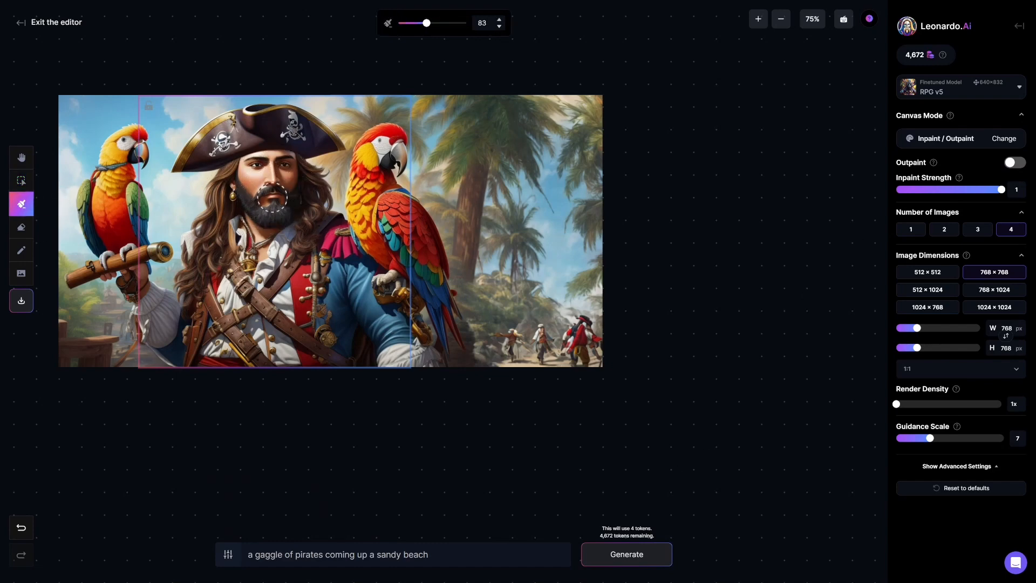
pyautogui.scroll(-1, 232, 186)
pyautogui.scroll(-1, 241, 186)
pyautogui.moveTo(241, 197)
pyautogui.mouseDown()
pyautogui.moveTo(237, 178)
pyautogui.moveTo(251, 205)
pyautogui.moveTo(276, 215)
pyautogui.moveTo(298, 189)
pyautogui.moveTo(284, 225)
pyautogui.moveTo(264, 224)
pyautogui.mouseUp()
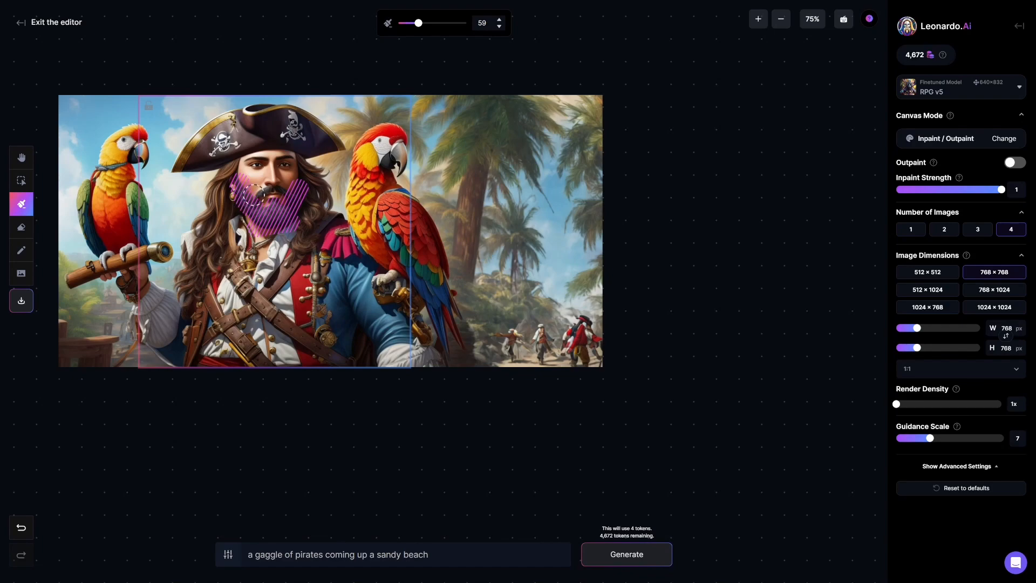
# Add the captain's moustache to the inpaint mask using a finer brush size of 18
pyautogui.scroll(5, 253, 195)
pyautogui.scroll(3, 254, 195)
pyautogui.press('[')
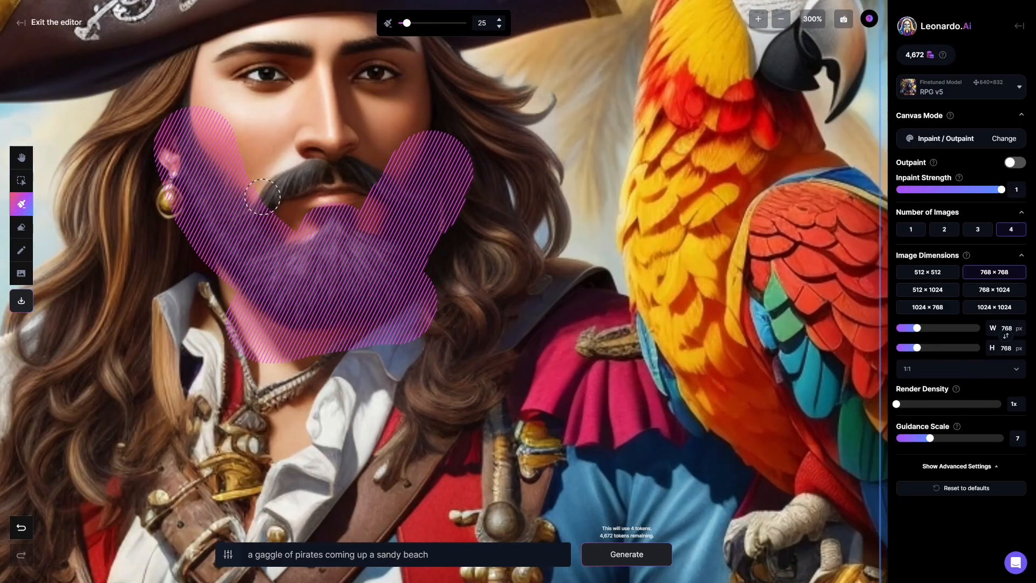
pyautogui.press('[')
pyautogui.moveTo(267, 193); pyautogui.dragTo(378, 174)
pyautogui.scroll(-8, 440, 399)
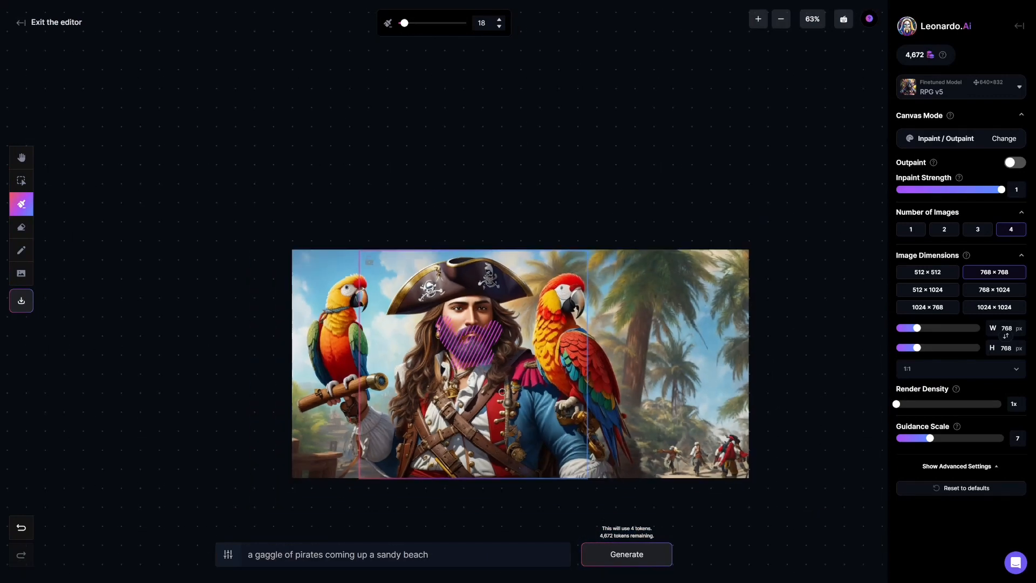
# Replace the prompt with "white beard" and generate fills for the masked area
pyautogui.tripleClick(259, 554)
pyautogui.write('white beard')
pyautogui.press('Return')
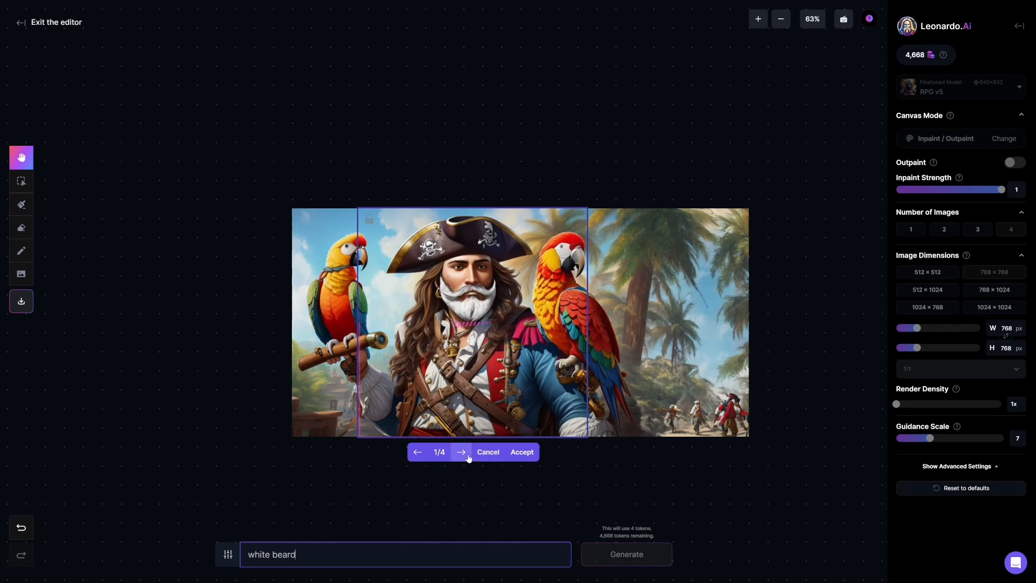
# Compare the four white beard variations and accept the third one
pyautogui.click(465, 454)
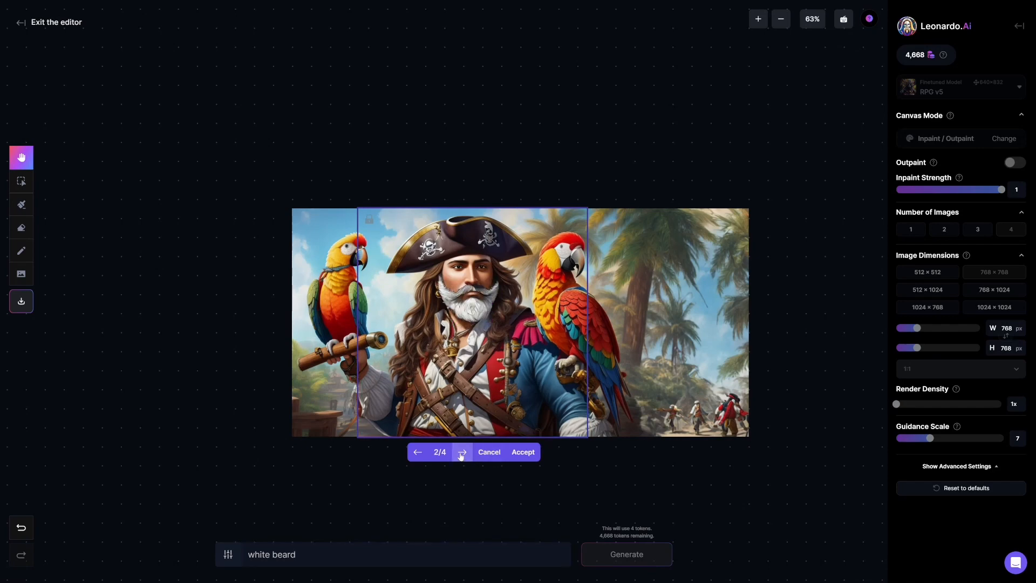
pyautogui.click(462, 454)
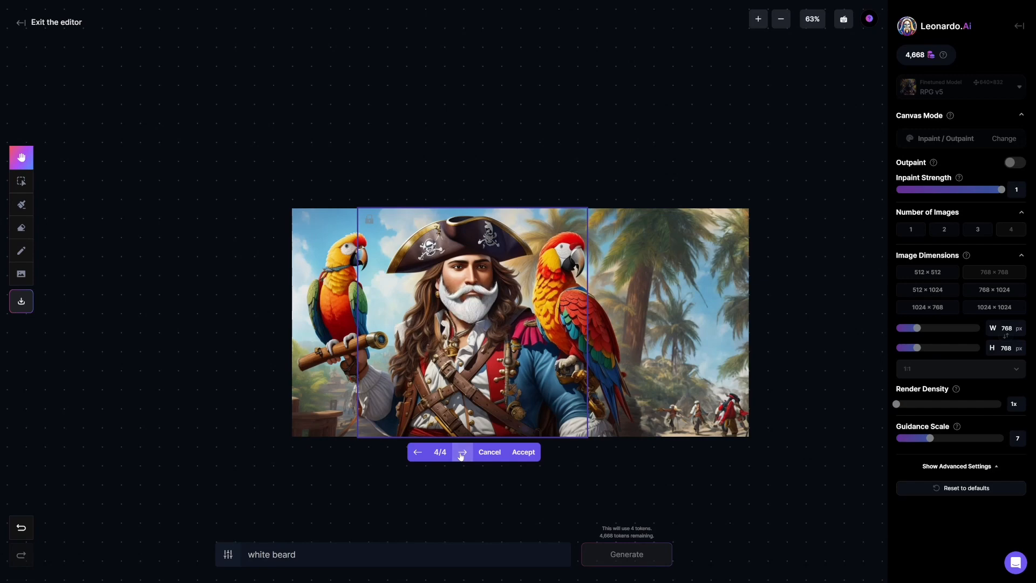
pyautogui.click(418, 453)
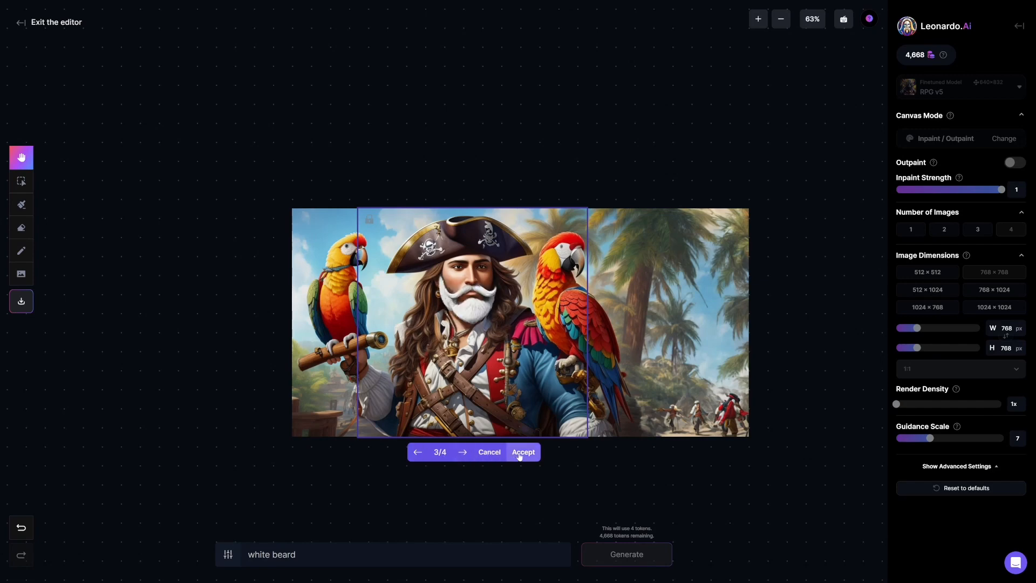
pyautogui.click(519, 455)
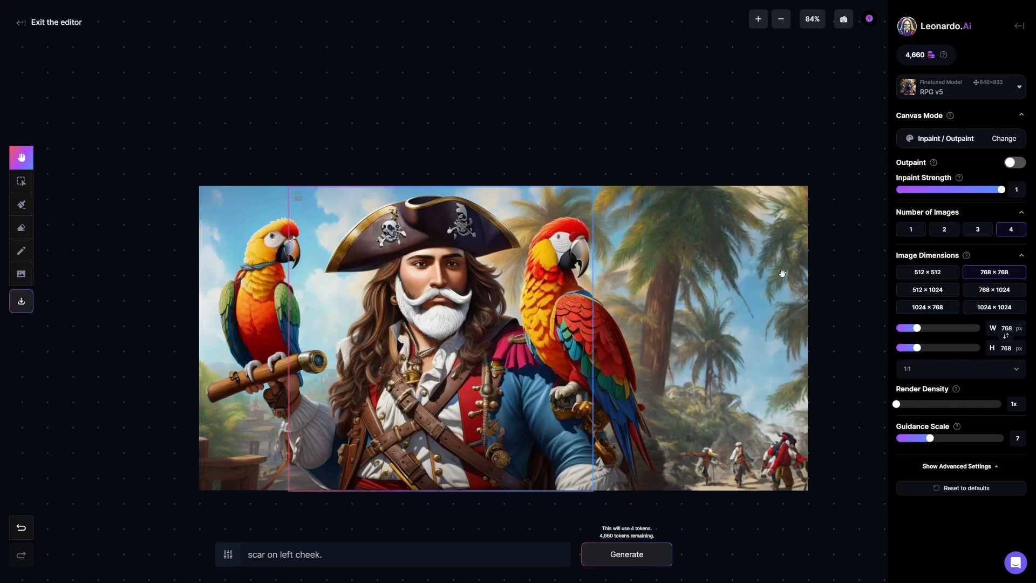
# Set the image dimensions to 1024 × 1024 and check the aspect ratio options
pyautogui.click(995, 307)
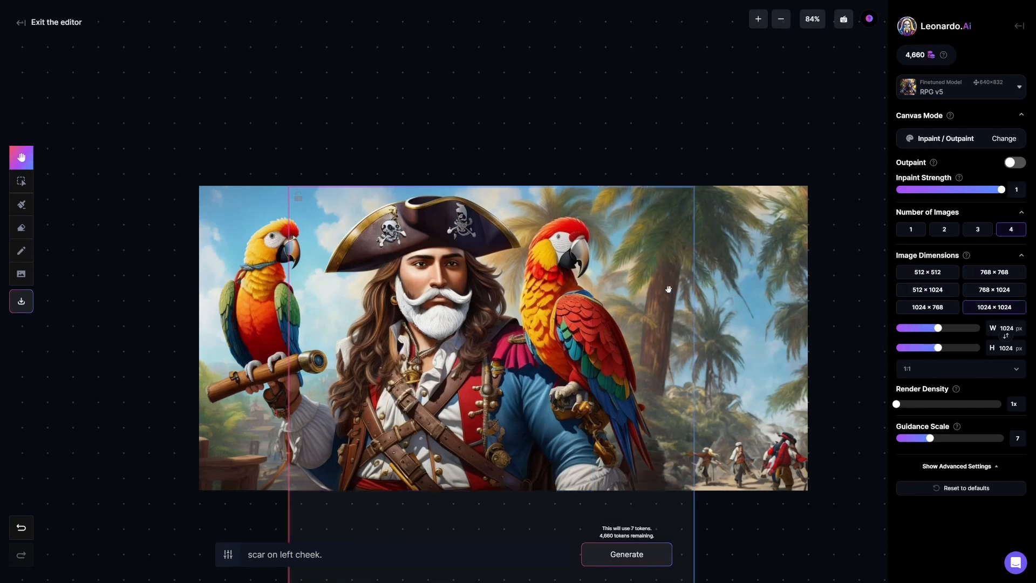
pyautogui.moveTo(673, 472); pyautogui.dragTo(676, 452)
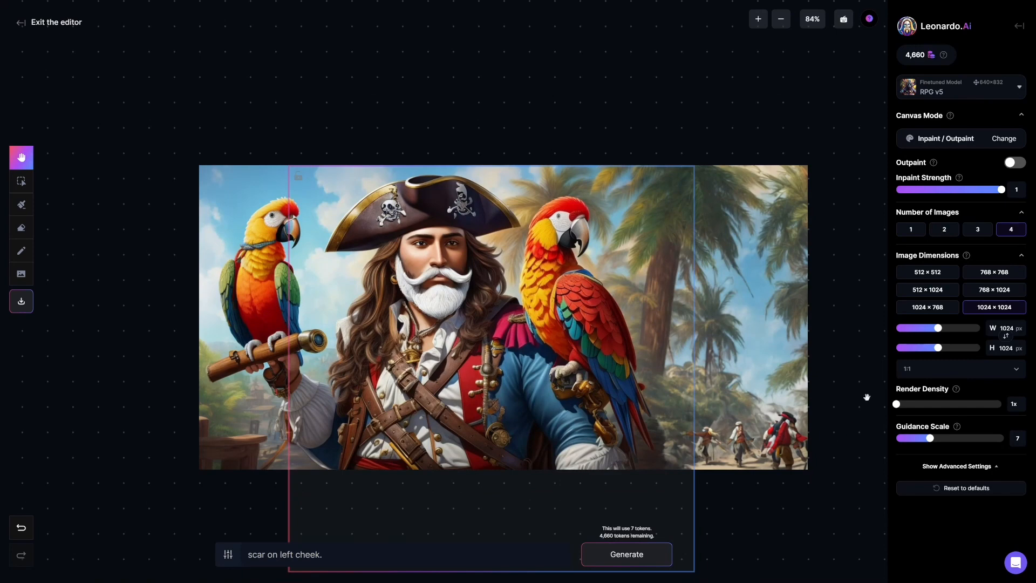
pyautogui.click(984, 369)
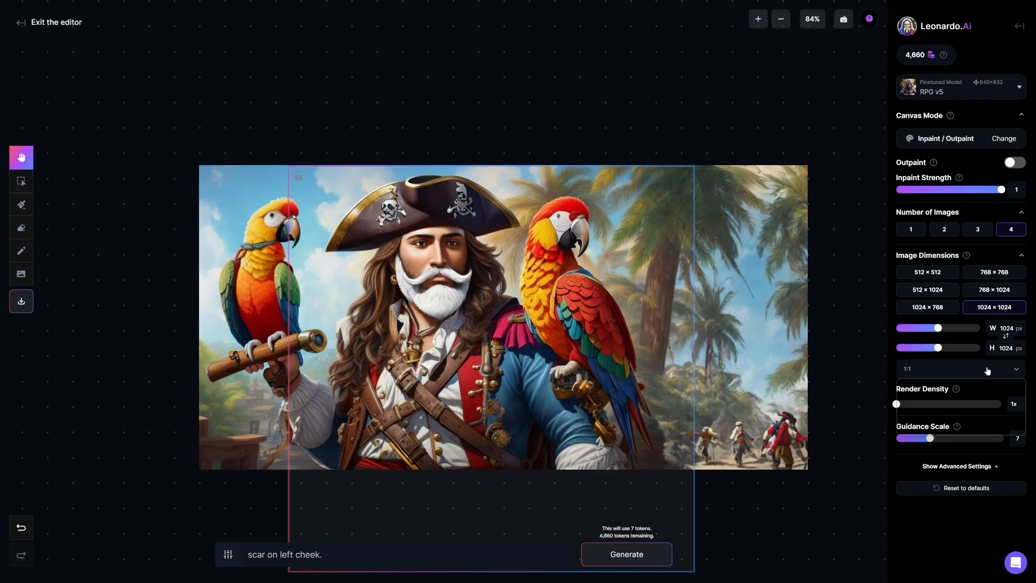
pyautogui.click(960, 369)
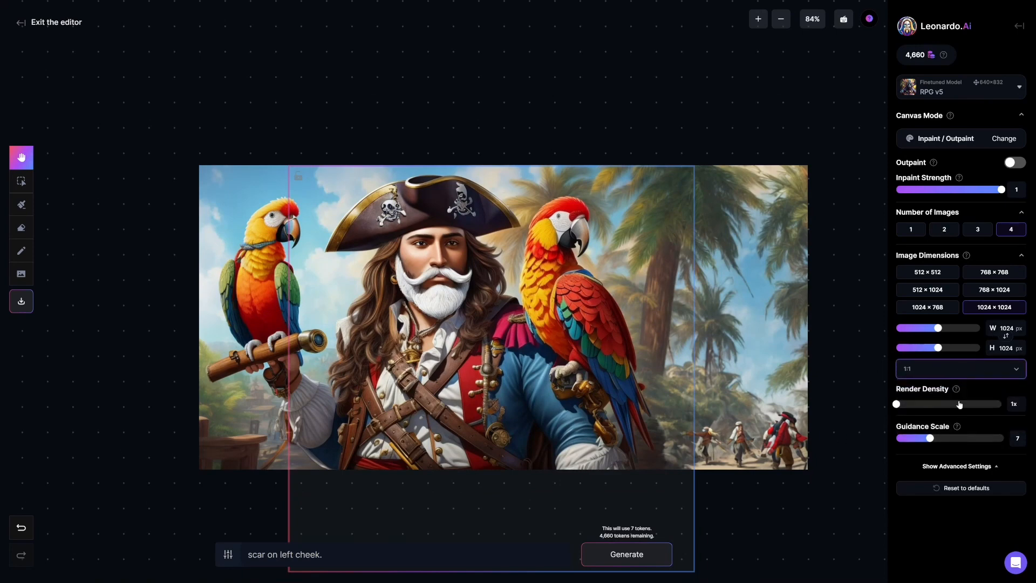
# Review the render density and guidance scale explanations, and reveal the advanced settings for fixed seed and scheduler
pyautogui.moveTo(958, 390)
pyautogui.moveTo(957, 428)
pyautogui.click(947, 464)
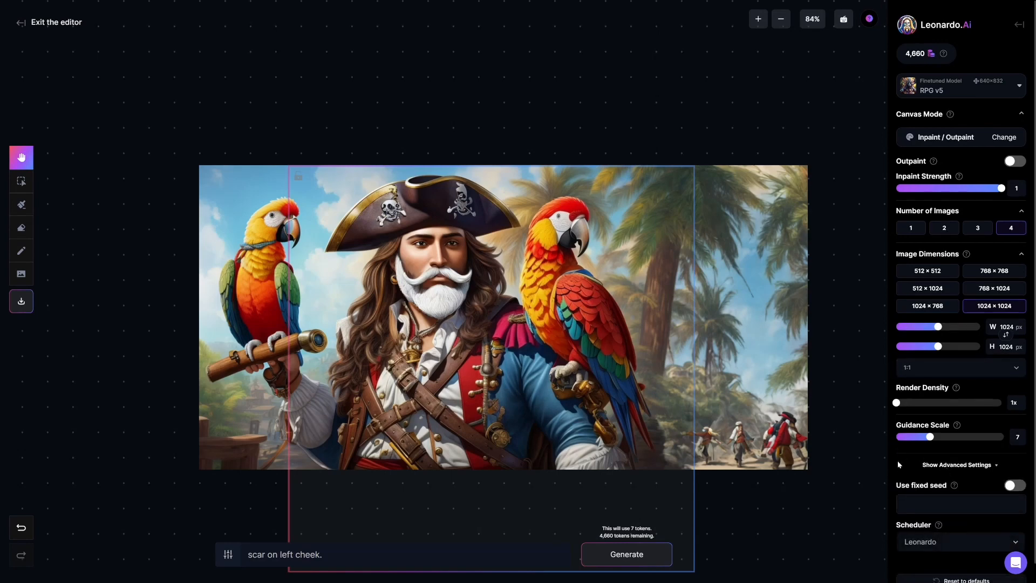
pyautogui.scroll(-1, 898, 469)
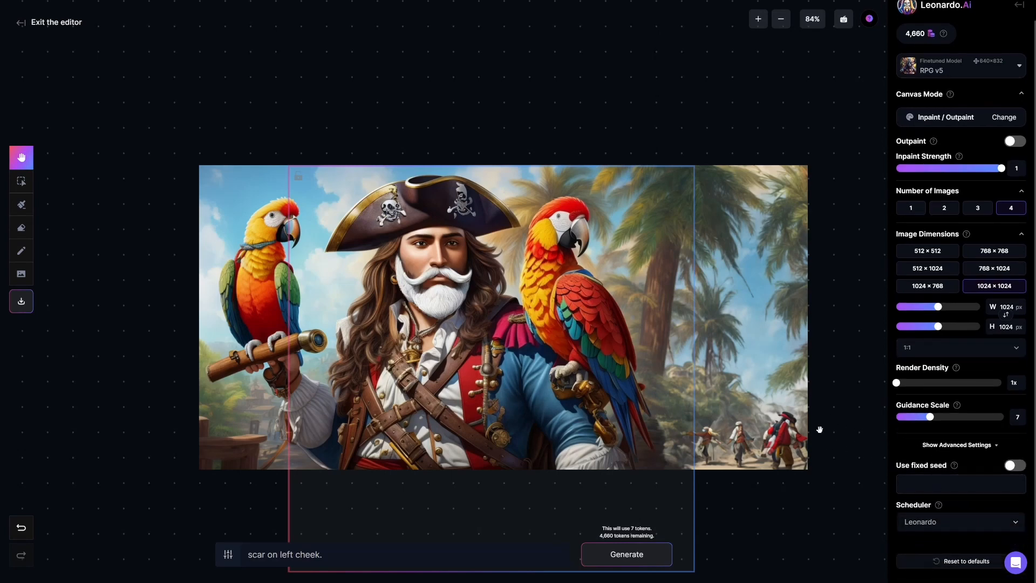
pyautogui.scroll(3, 785, 373)
pyautogui.scroll(-1, 785, 374)
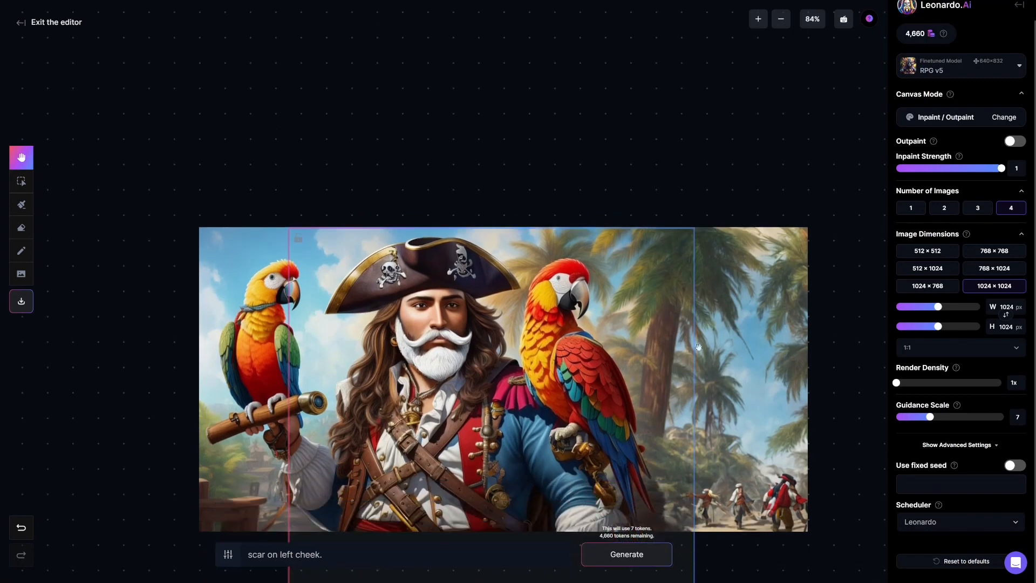
pyautogui.scroll(-1, 698, 346)
# Exit the canvas editor and confirm leaving despite the changes made to the canvas
pyautogui.click(27, 23)
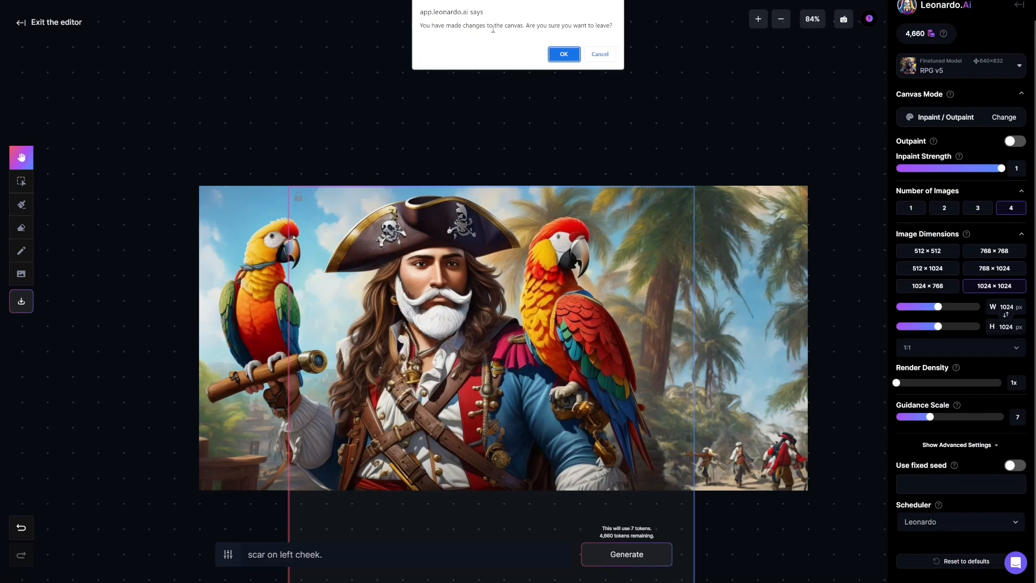
pyautogui.moveTo(438, 25); pyautogui.dragTo(554, 26)
pyautogui.click(550, 23)
pyautogui.click(564, 54)
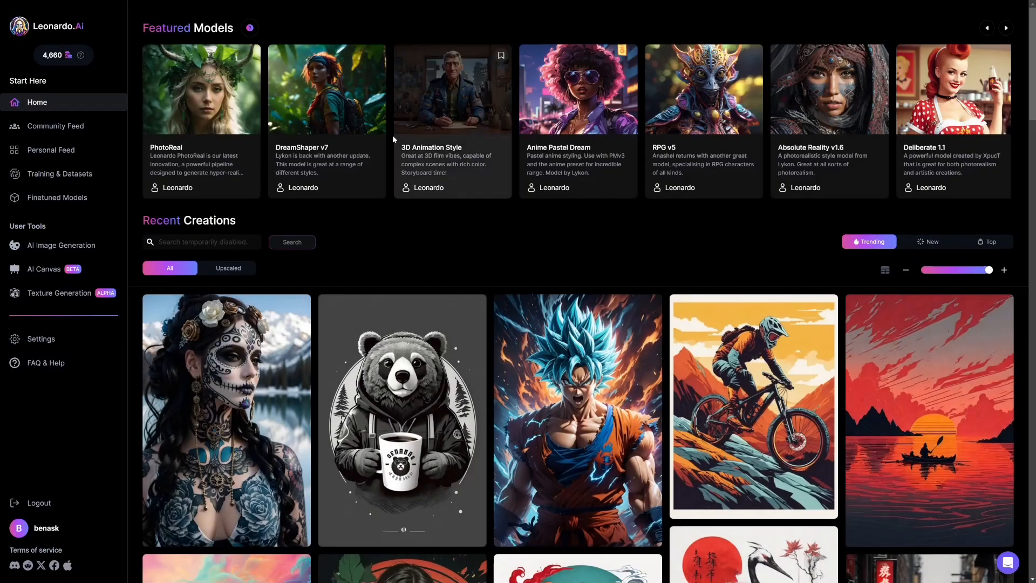